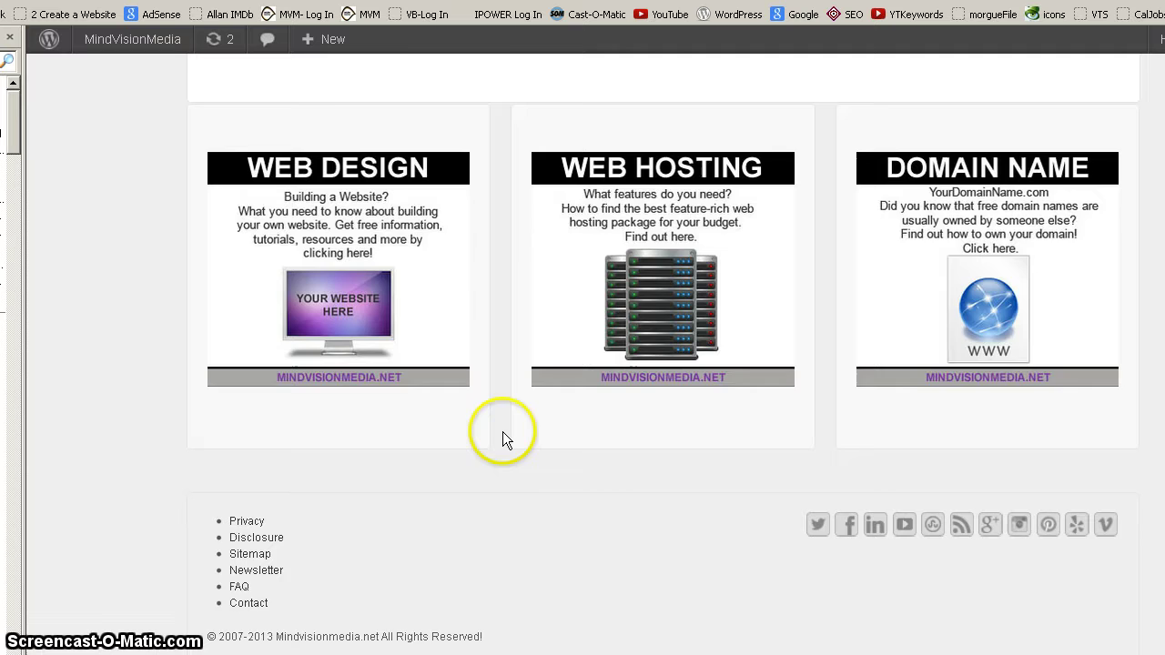
Scroll the front-end private Test Page, which has no body content yet
scroll(502, 432, "up", 15)
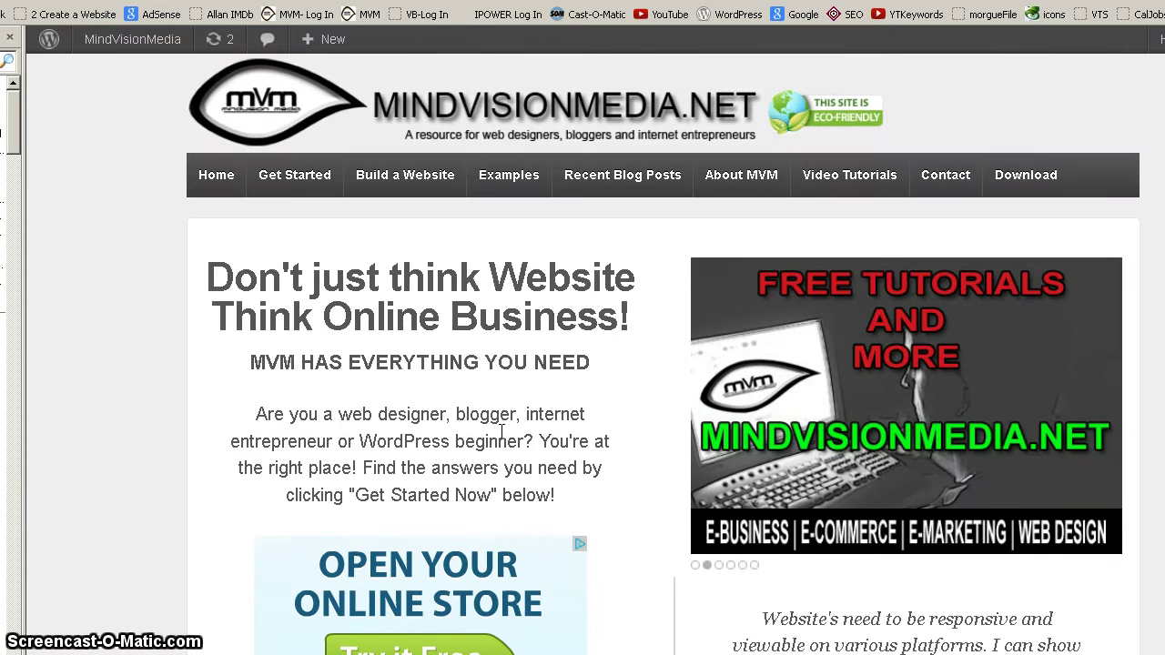
scroll(502, 431, "down", 8)
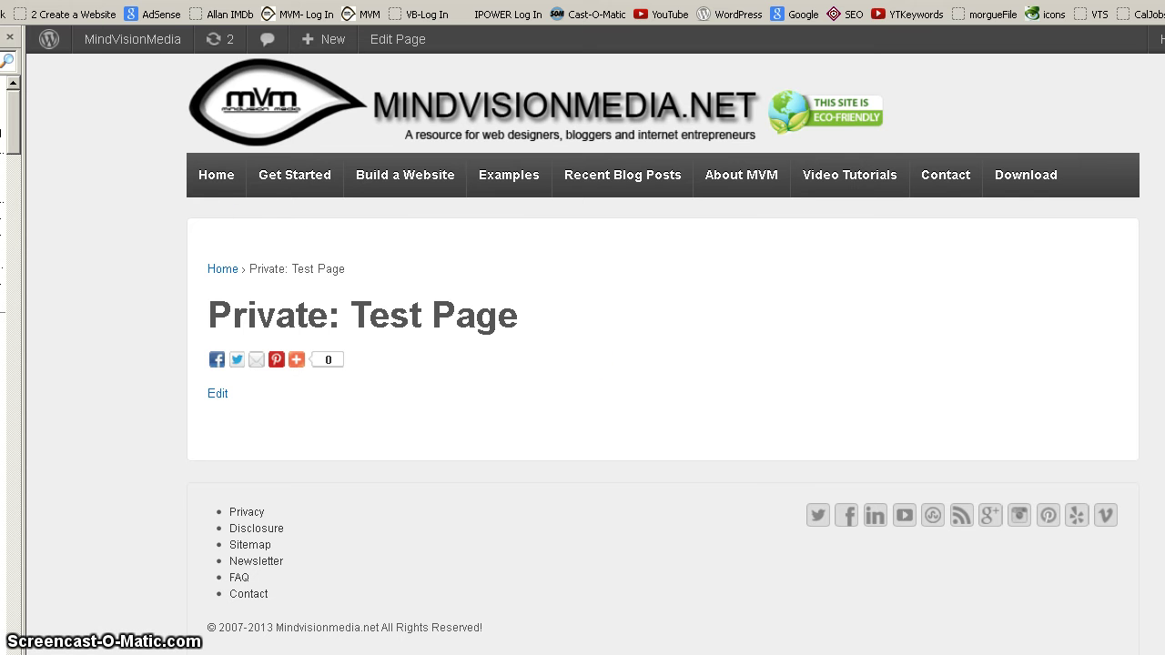
Return to editing the Test Page and place the cursor in its empty body
key("alt+Left")
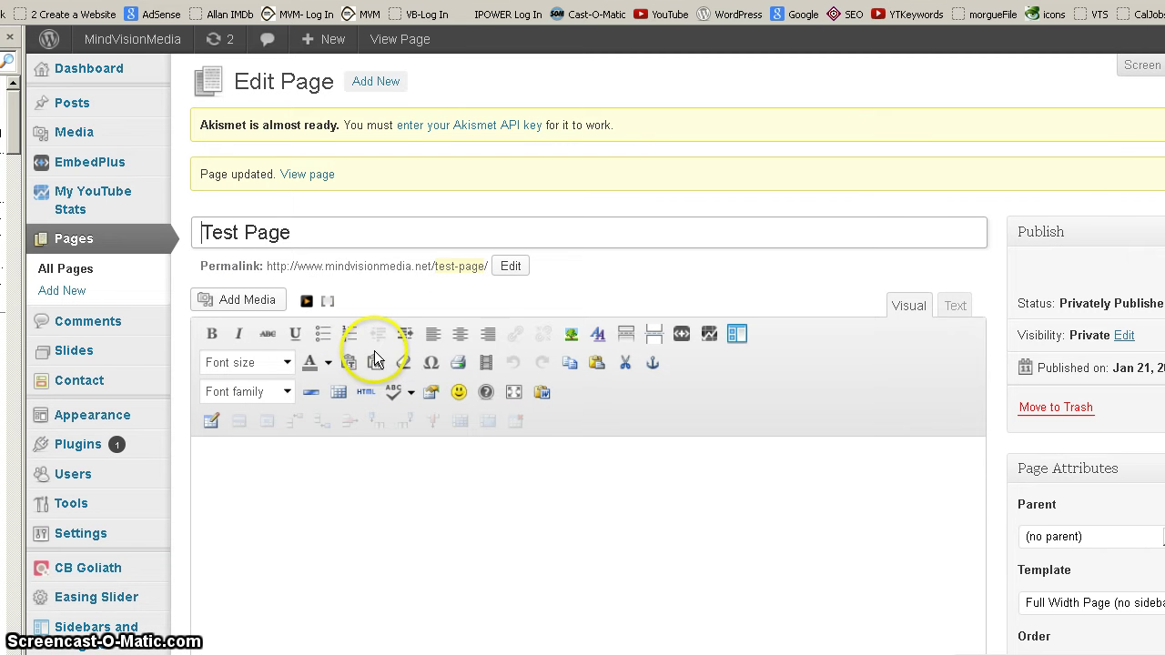
scroll(327, 463, "down", 3)
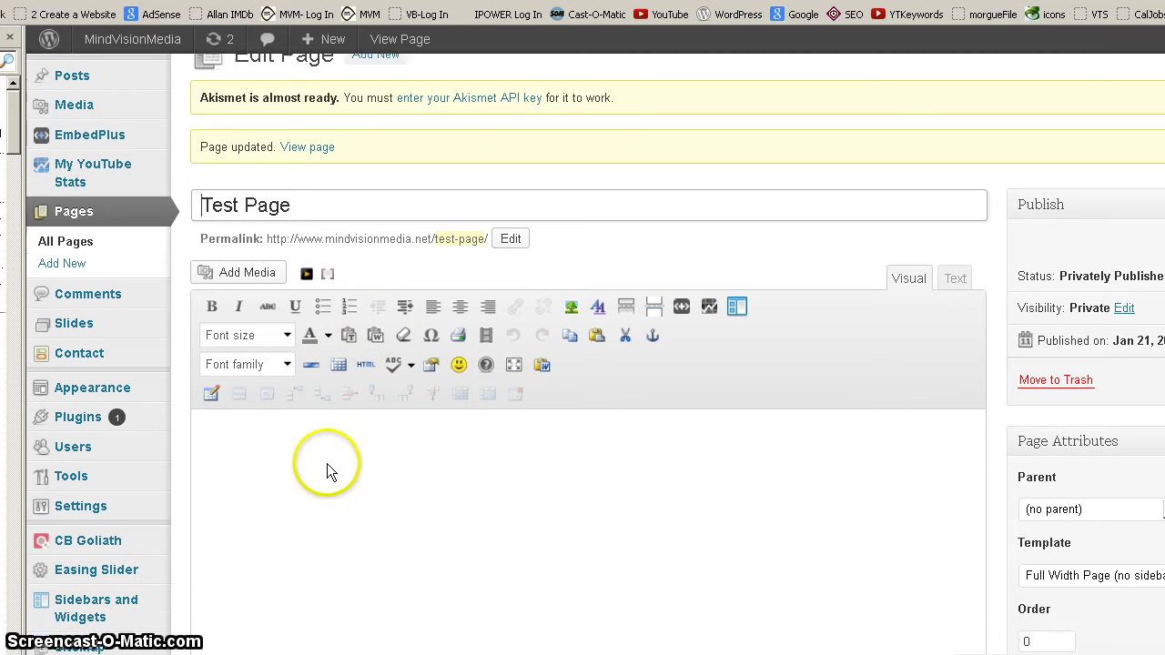
scroll(327, 466, "up", 3)
scroll(324, 466, "down", 1)
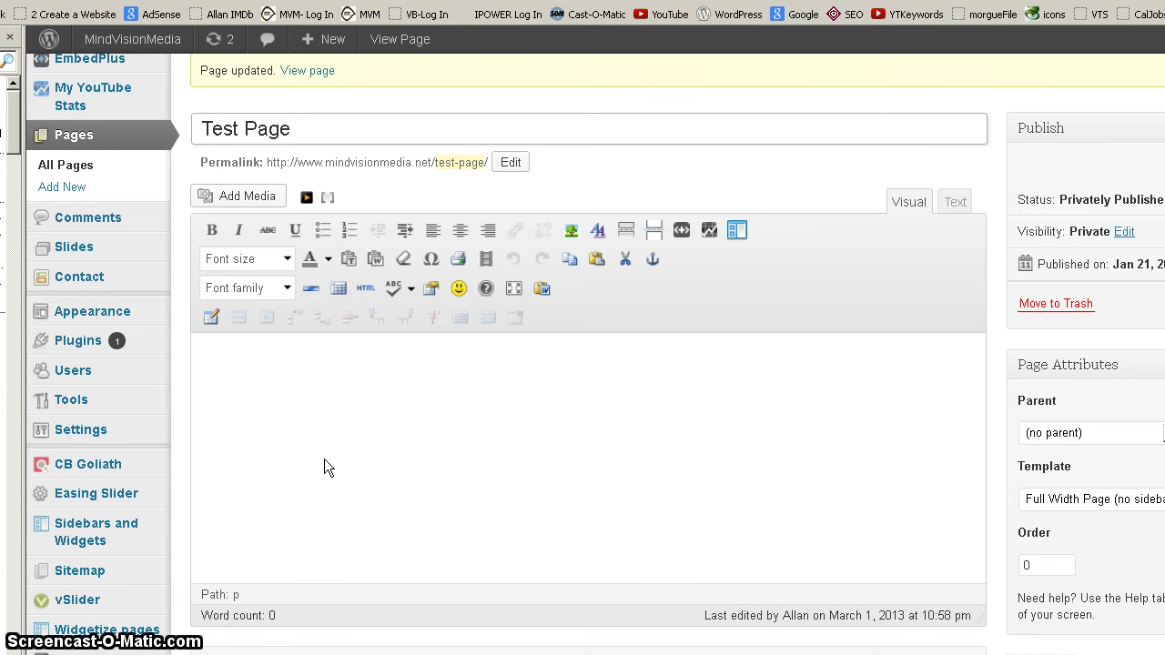
scroll(324, 459, "down", 1)
left_click(313, 437)
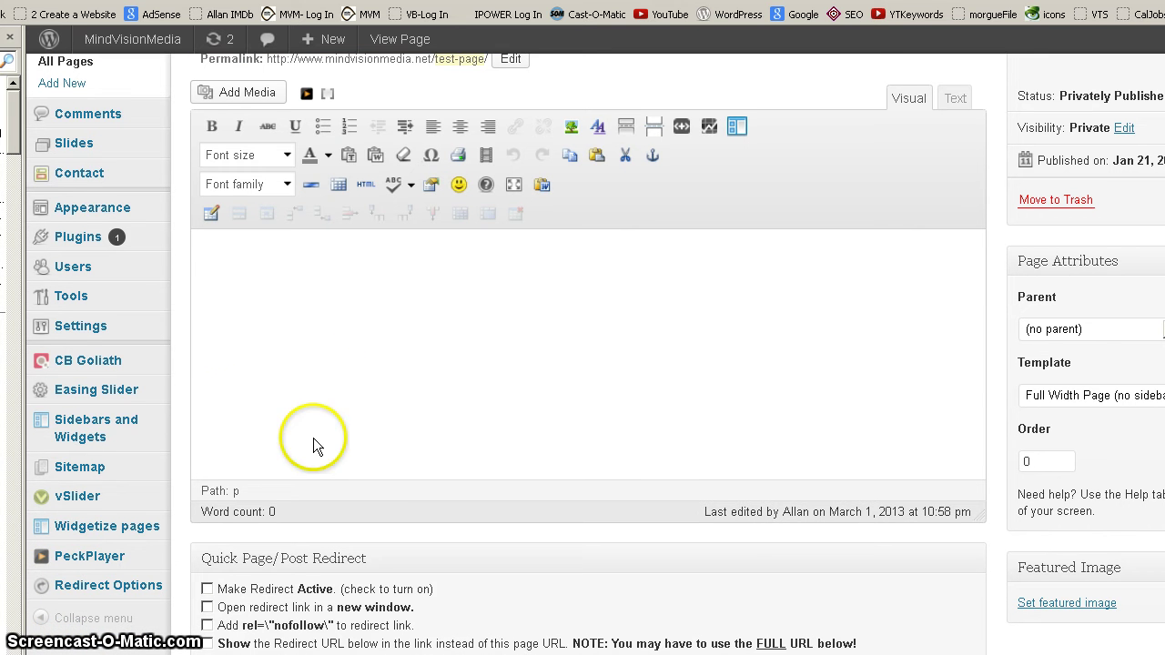
Go to Appearance > Widgets and scroll to the Home Widget 1–3 sidebars
mouse_move(115, 208)
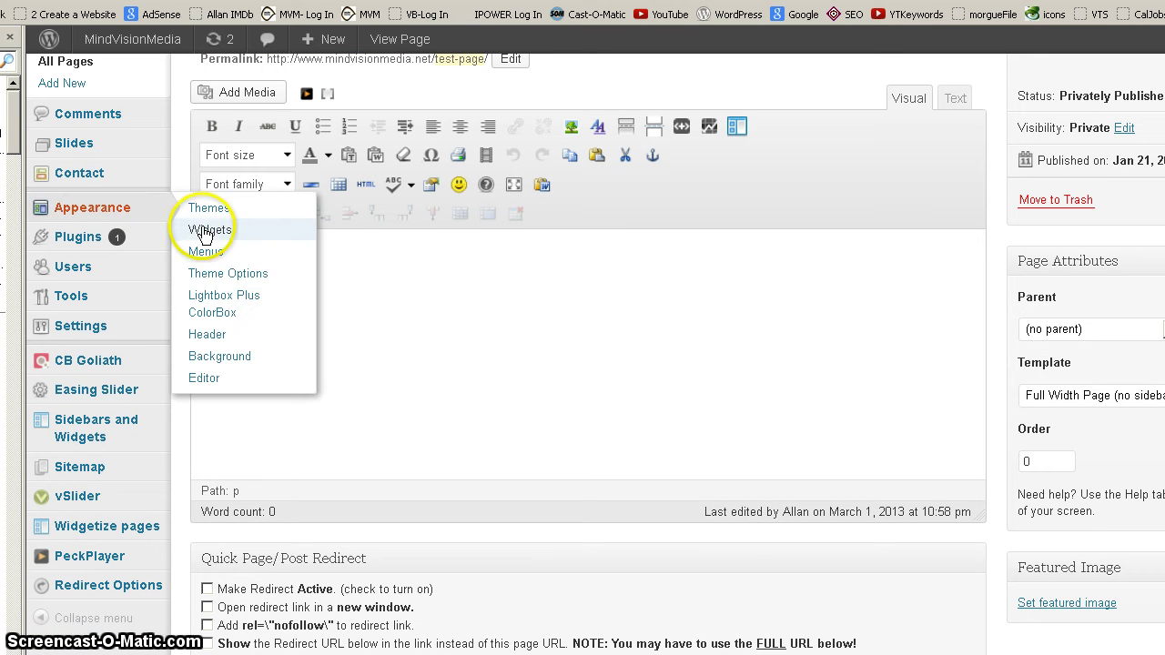
left_click(201, 231)
left_click(508, 347)
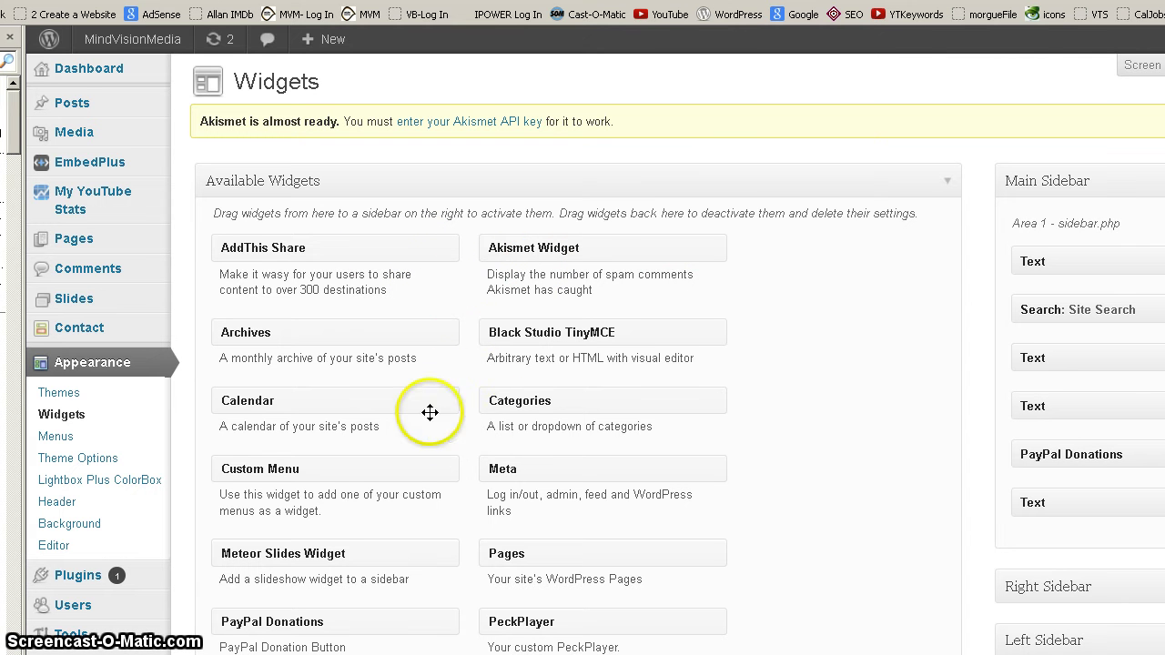
scroll(798, 364, "down", 3)
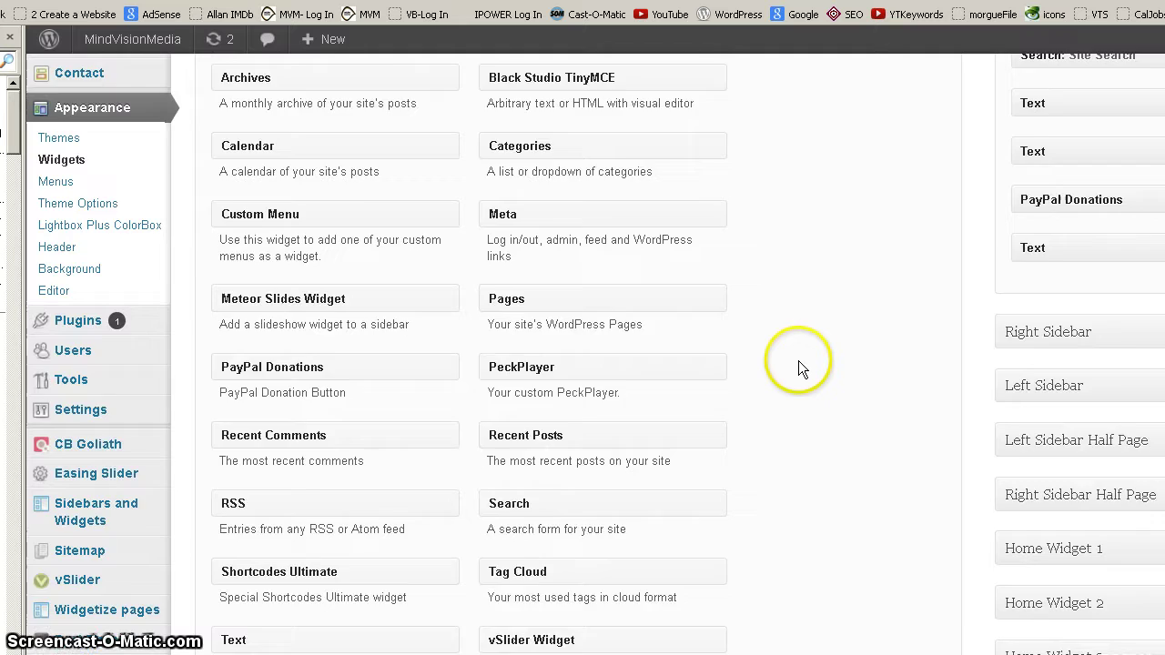
scroll(799, 361, "down", 3)
scroll(797, 357, "up", 2)
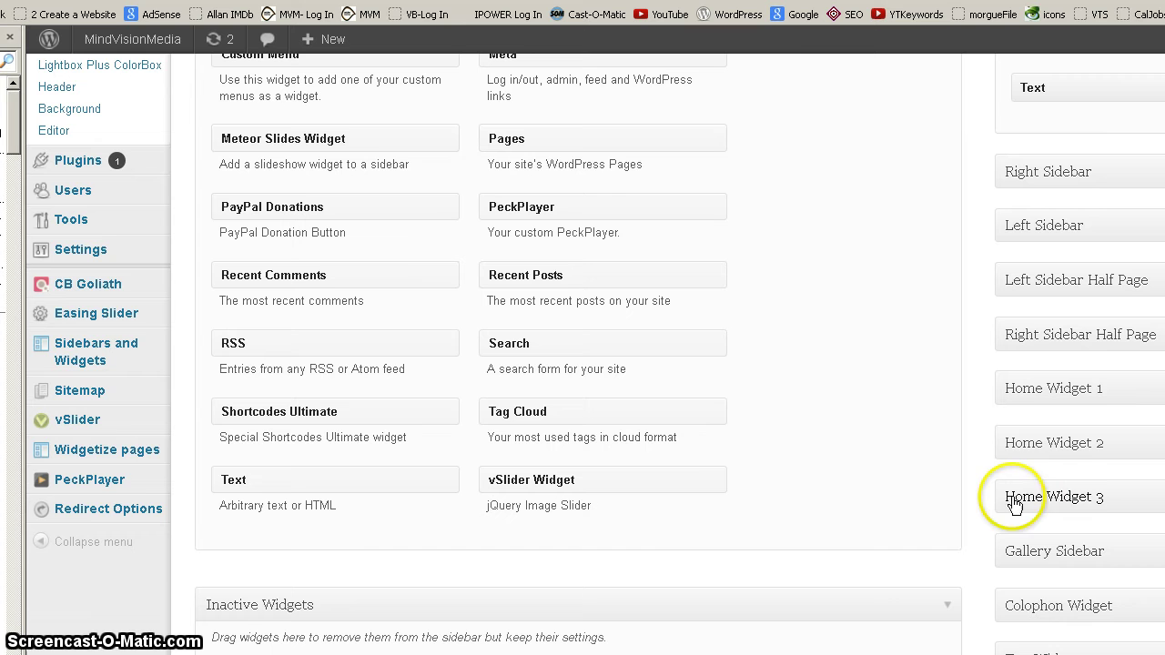
Compare the home widget boxes on the live site, then return to the Widgets admin page
left_click(411, 2)
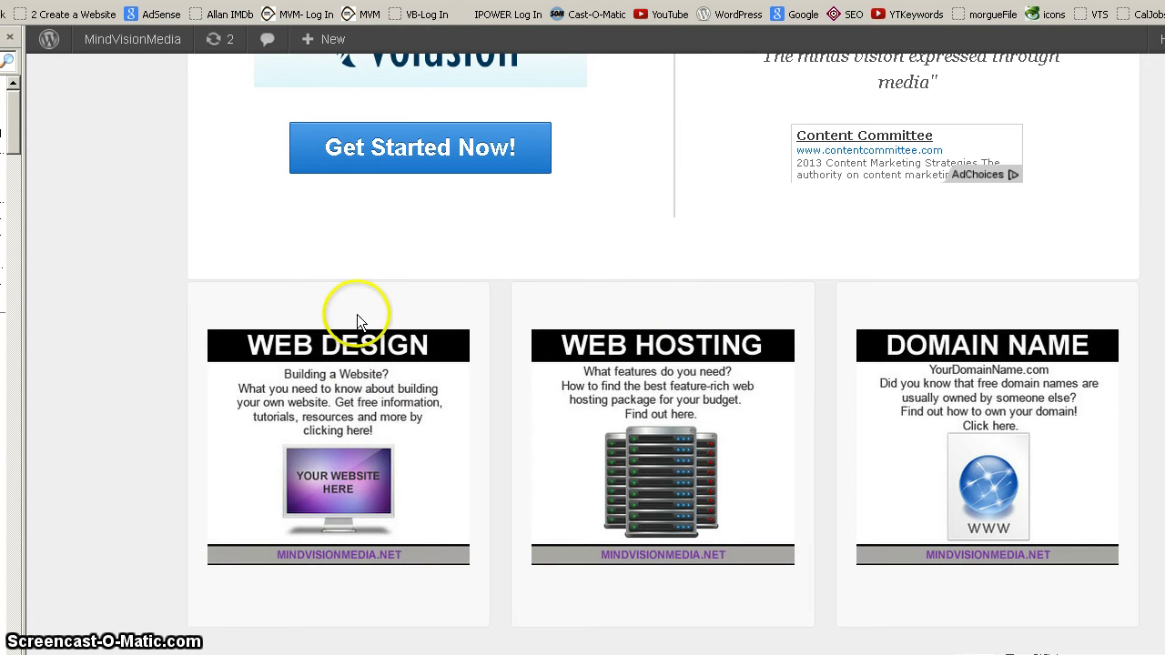
left_click(273, 2)
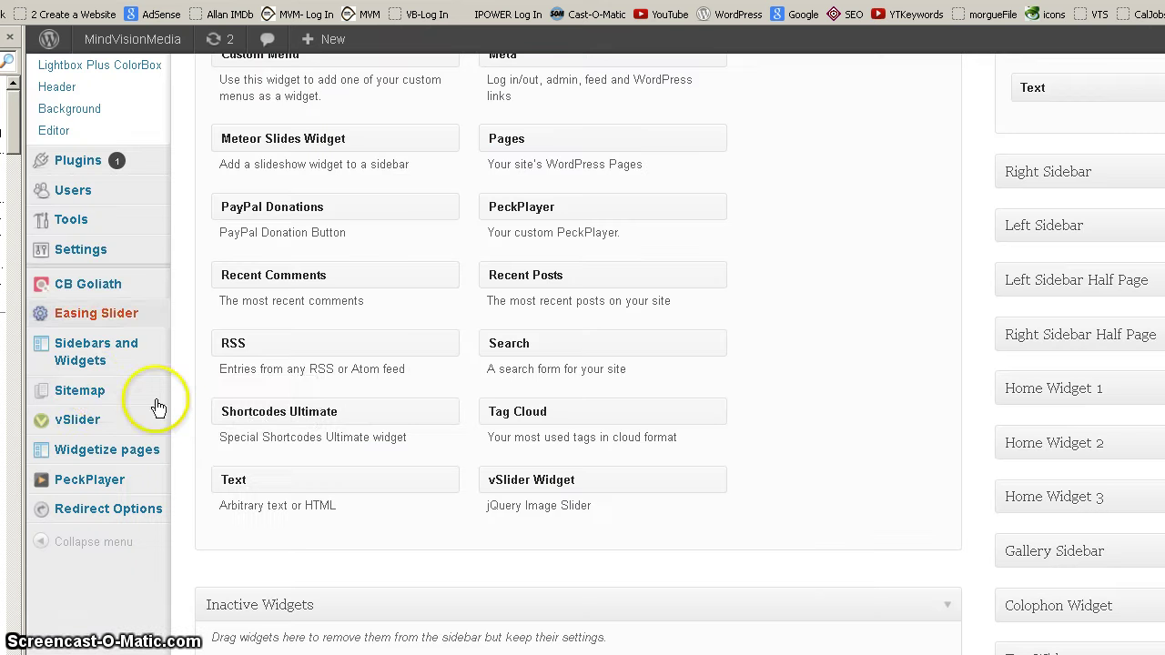
mouse_move(73, 351)
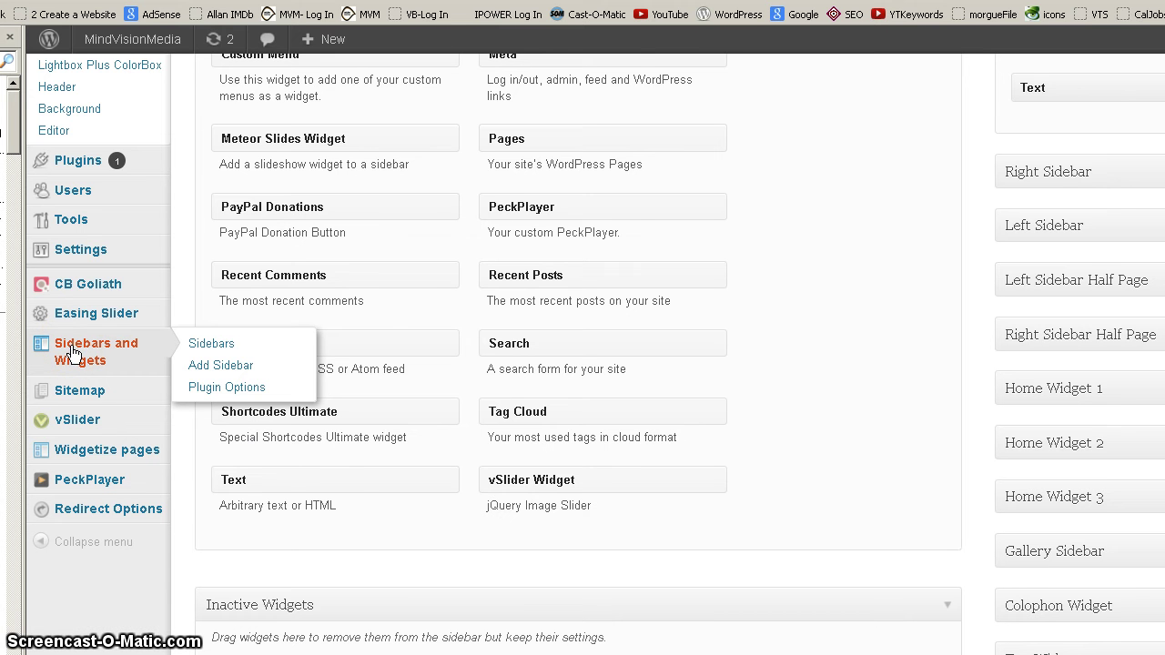
mouse_move(64, 158)
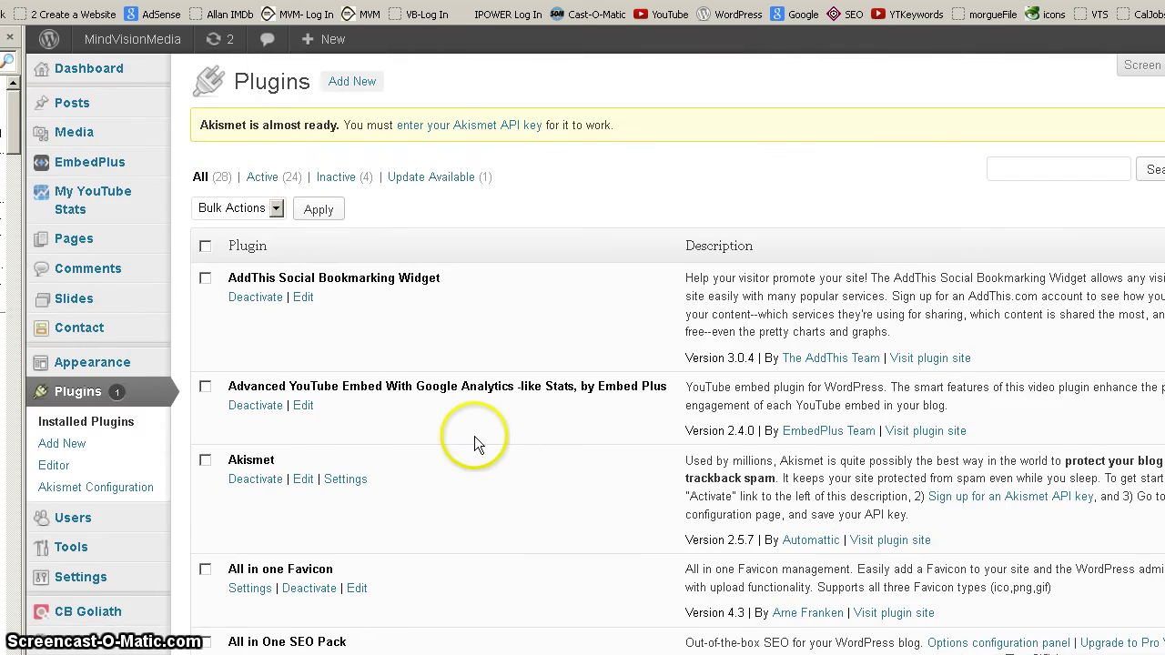
Scroll the installed plugins list to find Sidebar & Widget Manager and TinyMCE Advanced
scroll(474, 436, "down", 6)
scroll(474, 436, "down", 4)
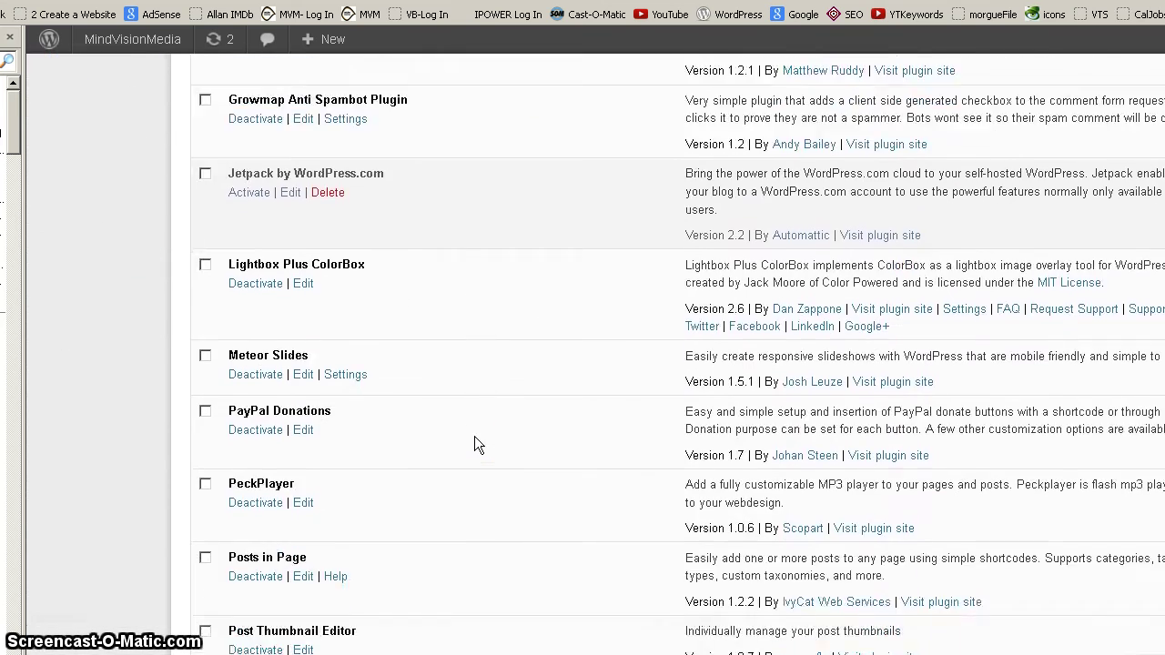
scroll(474, 436, "down", 3)
scroll(475, 436, "down", 3)
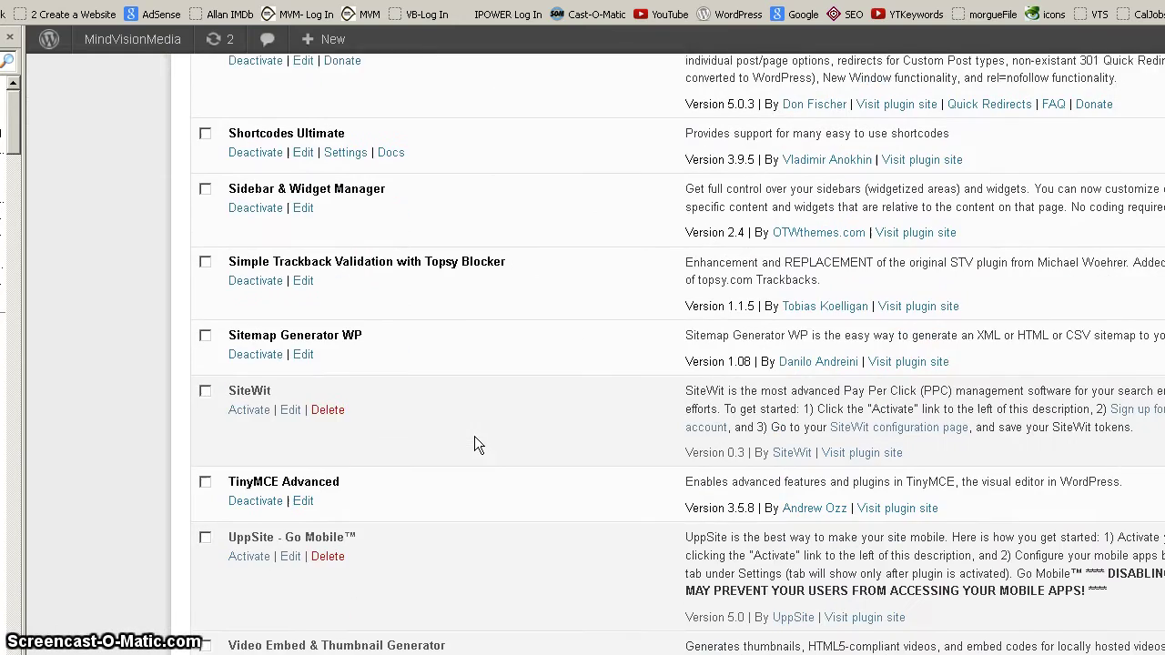
scroll(474, 436, "down", 3)
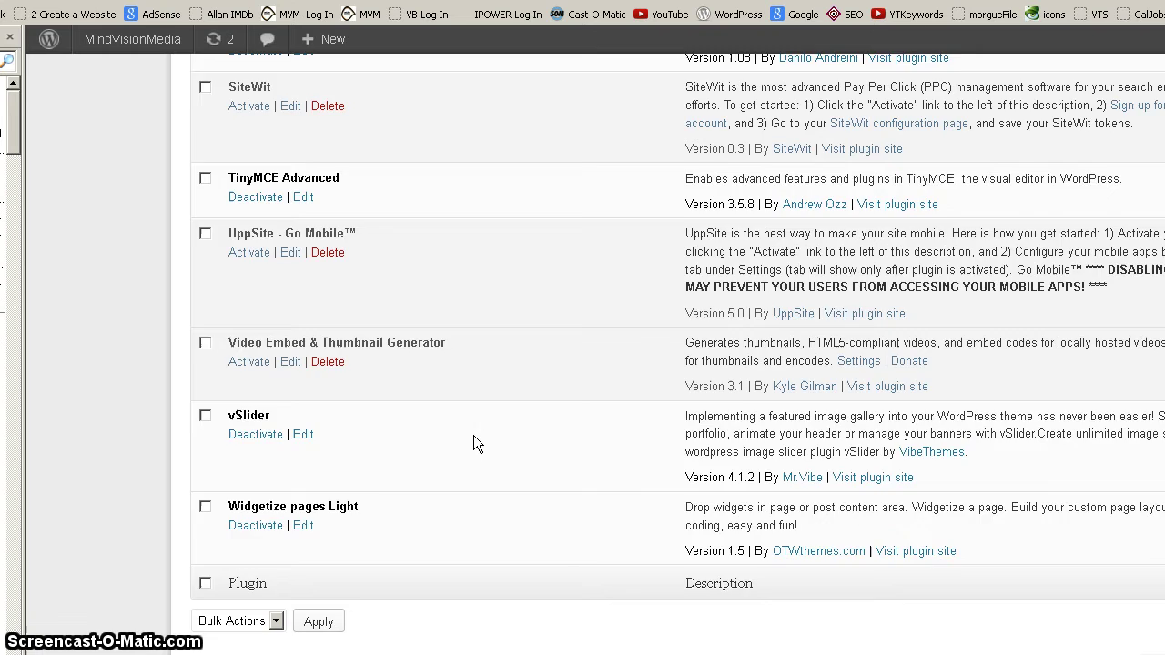
scroll(474, 437, "up", 10)
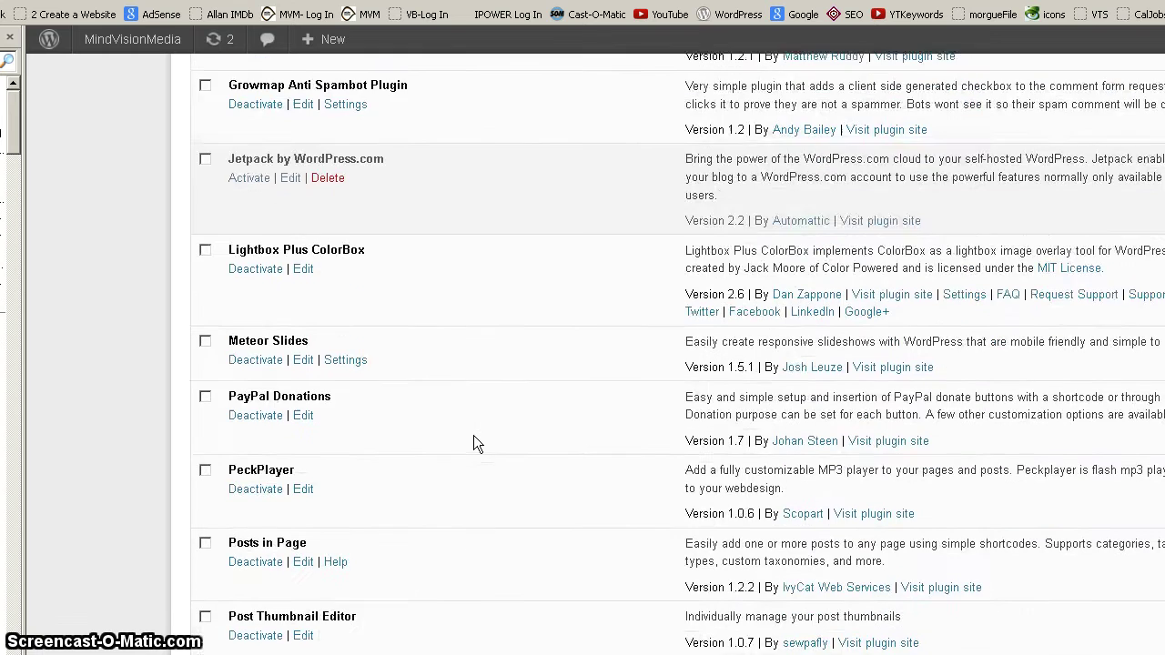
scroll(473, 443, "up", 5)
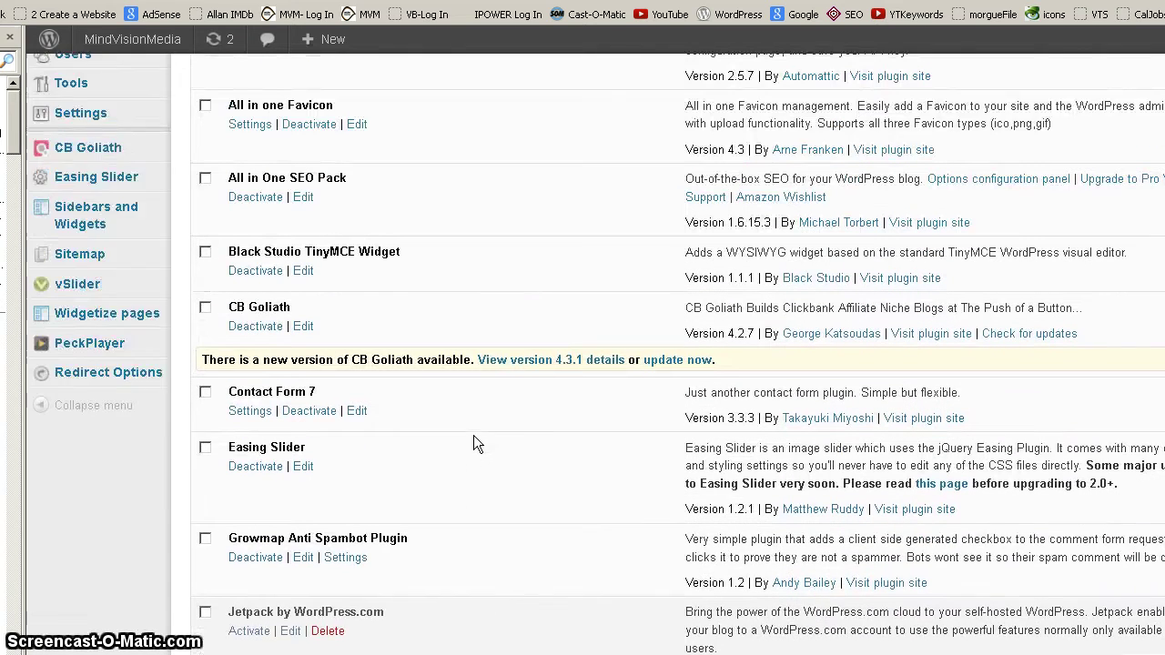
scroll(474, 436, "up", 2)
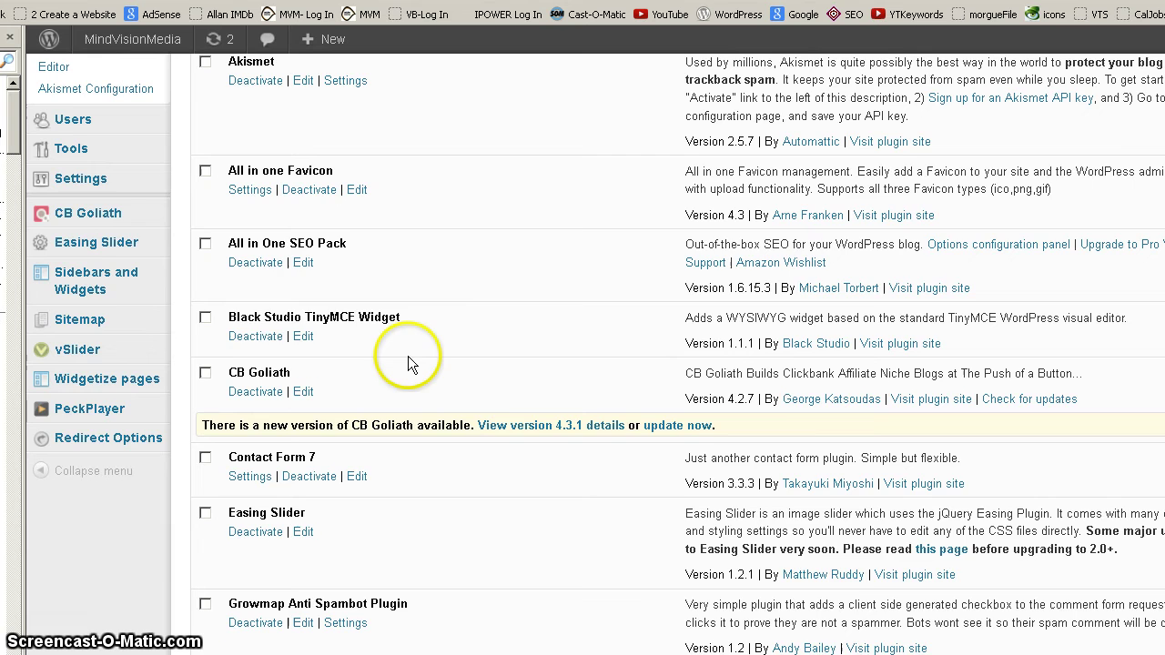
scroll(408, 358, "down", 12)
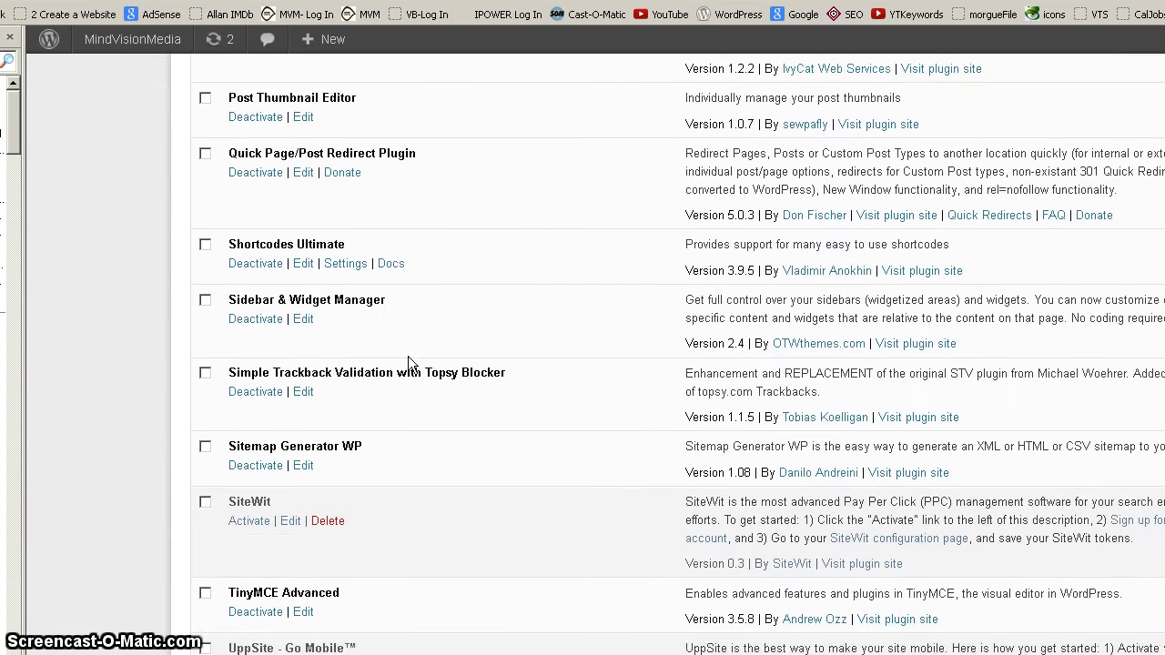
scroll(407, 364, "down", 1)
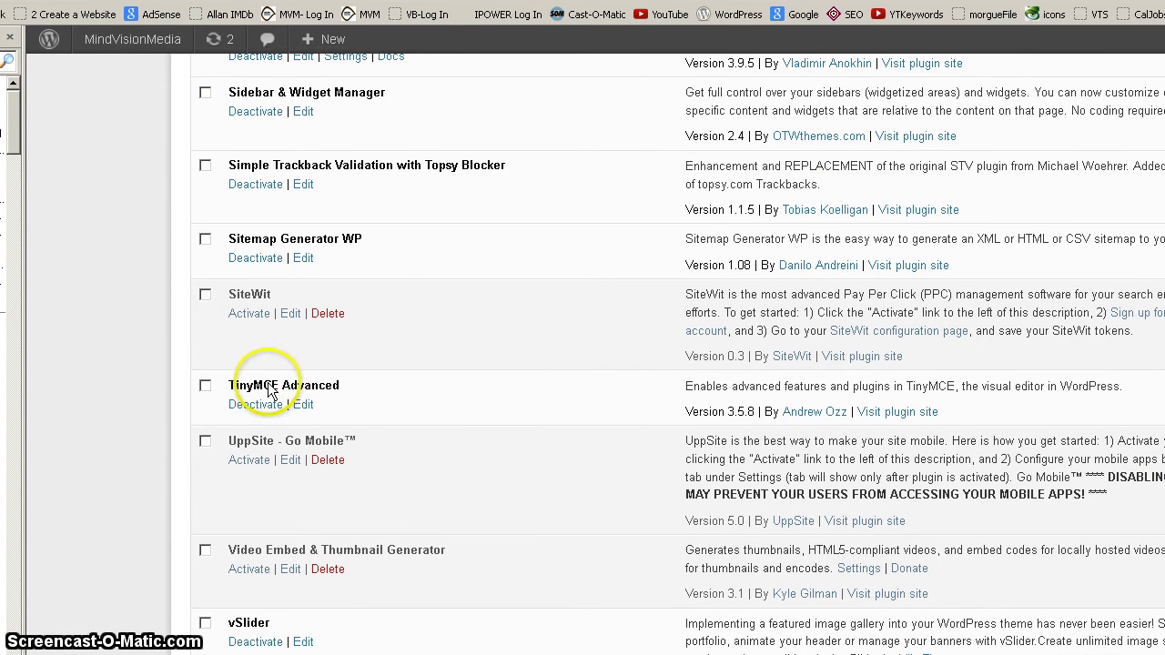
left_click(252, 411)
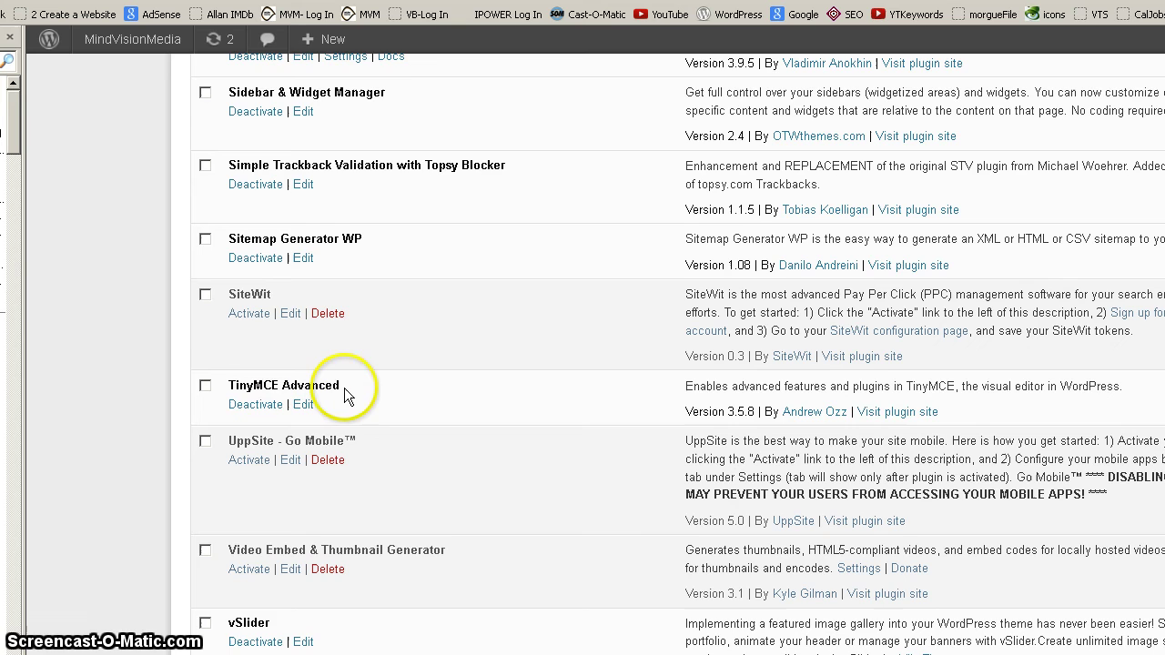
scroll(459, 387, "up", 6)
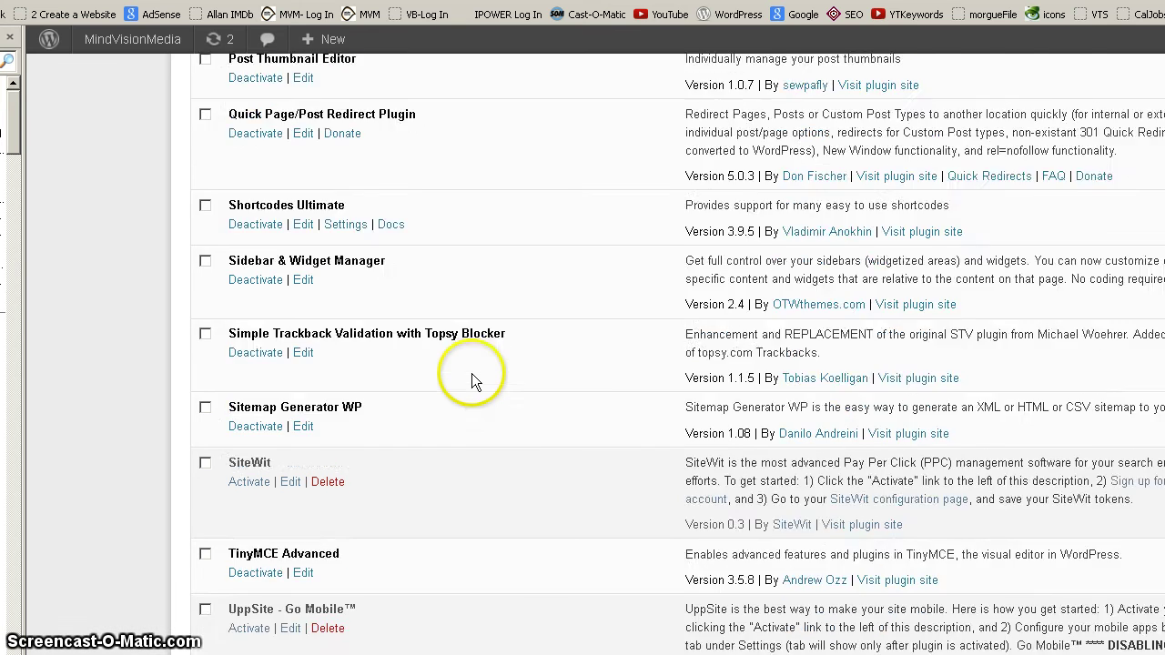
scroll(471, 373, "up", 10)
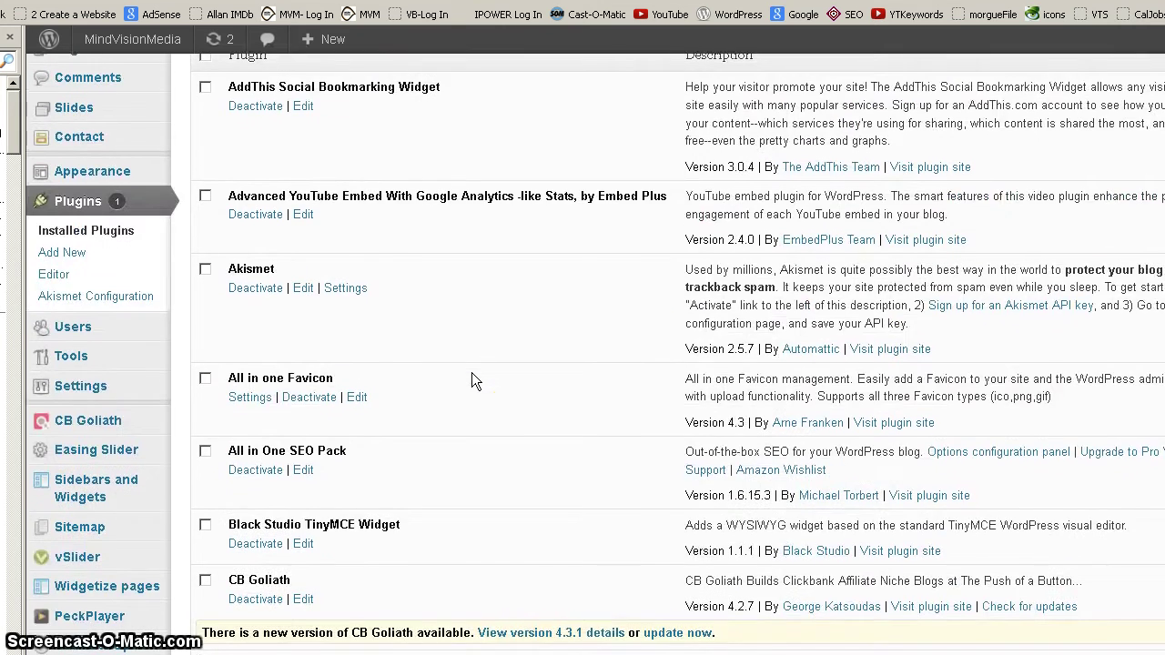
scroll(471, 381, "up", 2)
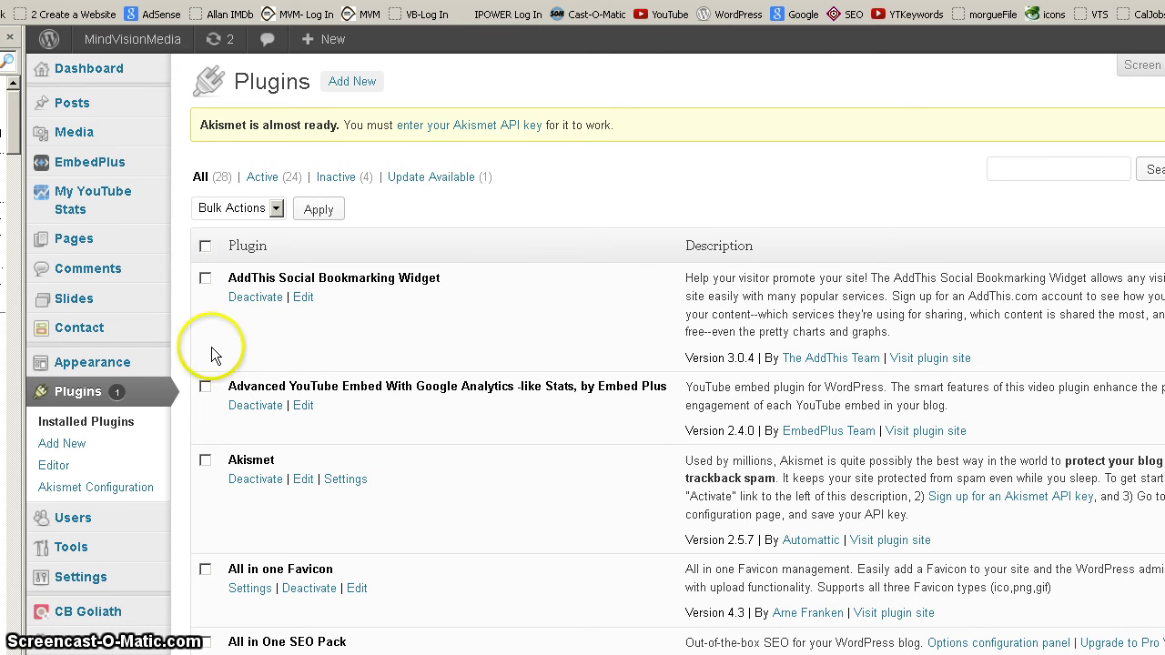
scroll(158, 346, "down", 4)
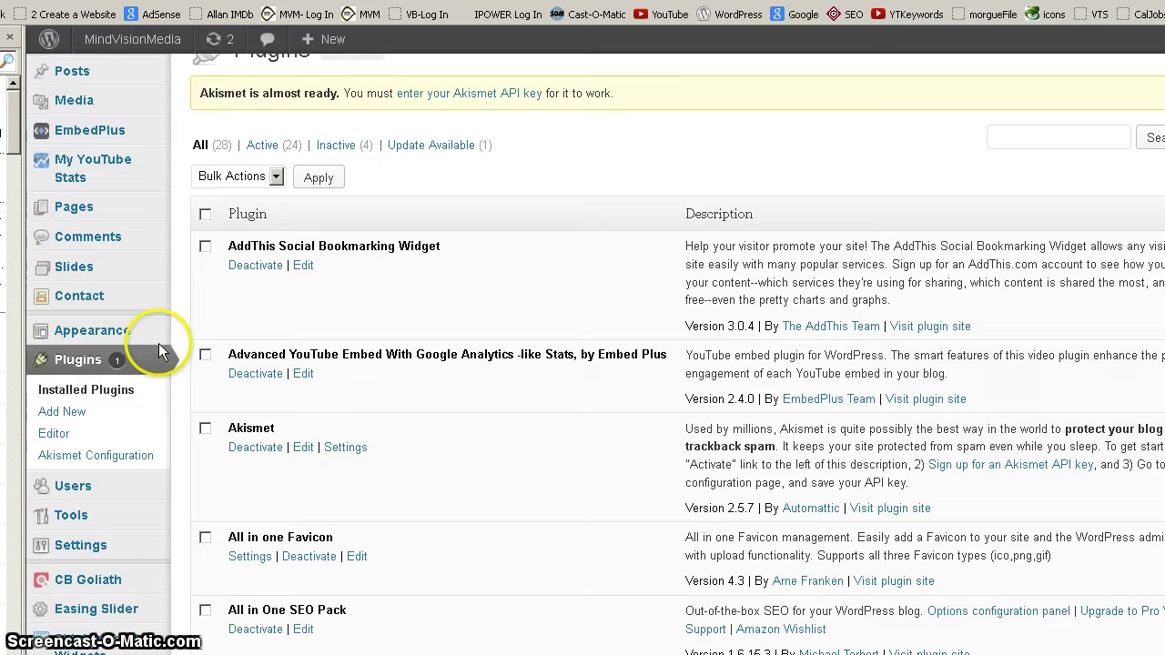
scroll(159, 343, "down", 2)
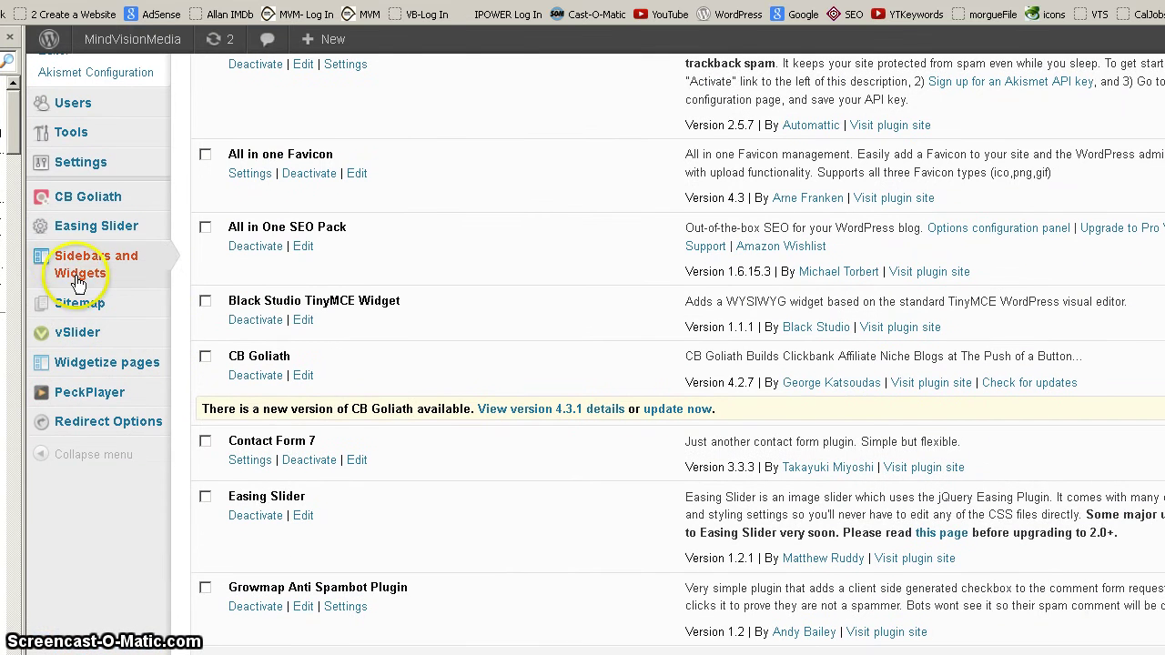
Start a new custom sidebar titled 'home widget style'
mouse_move(63, 262)
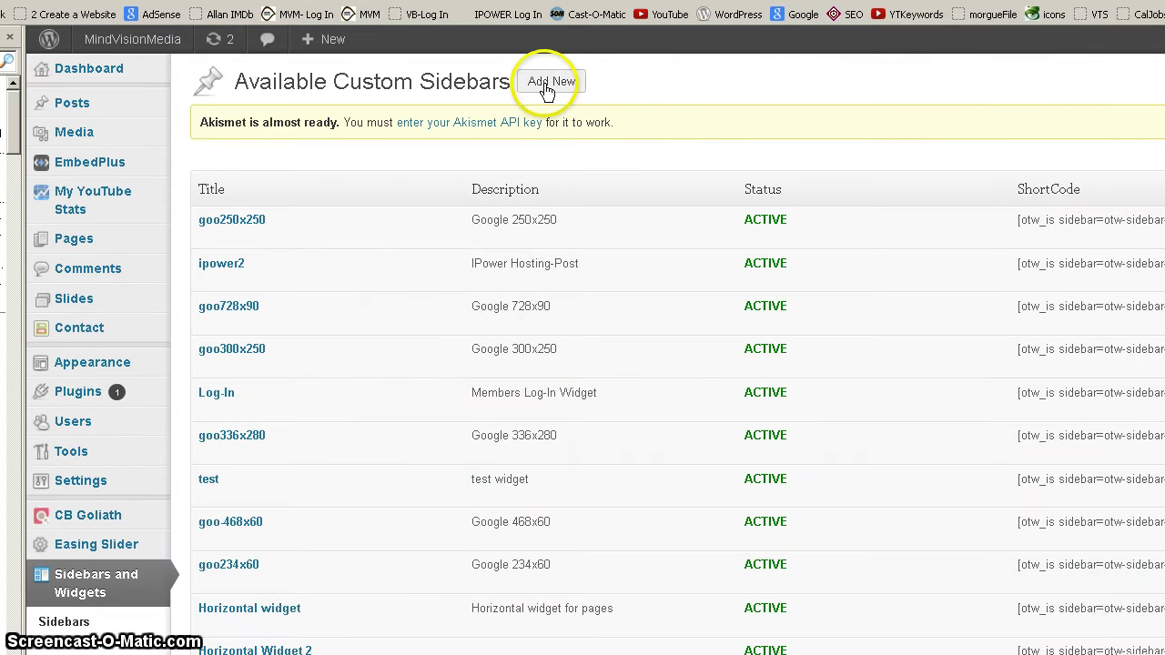
left_click(549, 84)
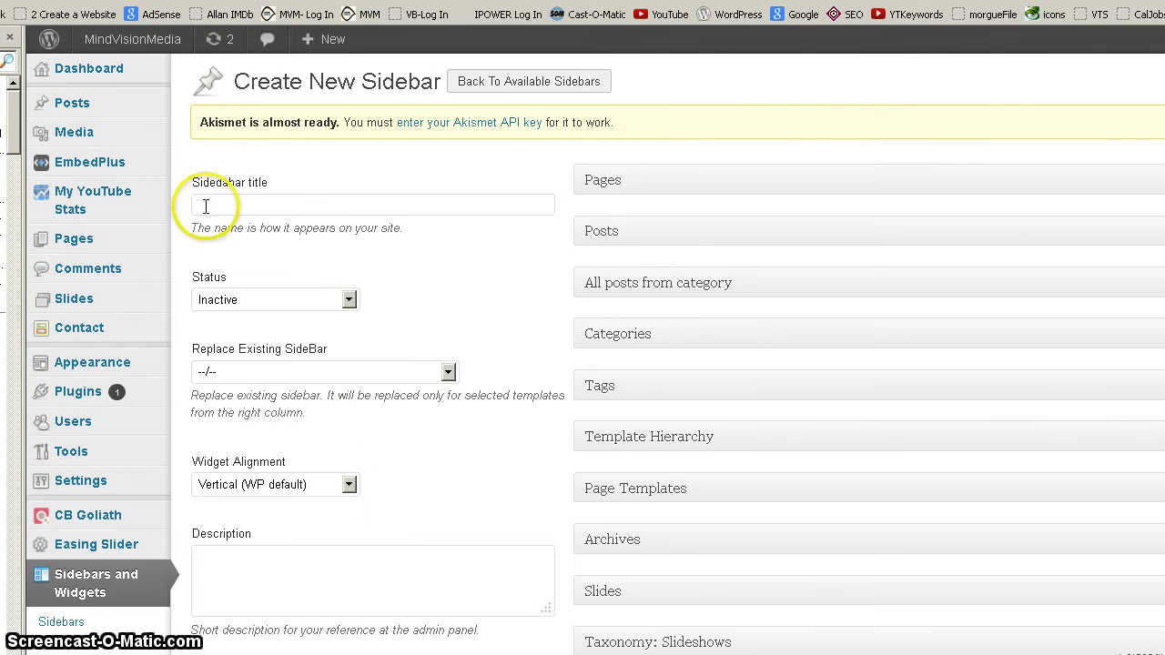
left_click(206, 204)
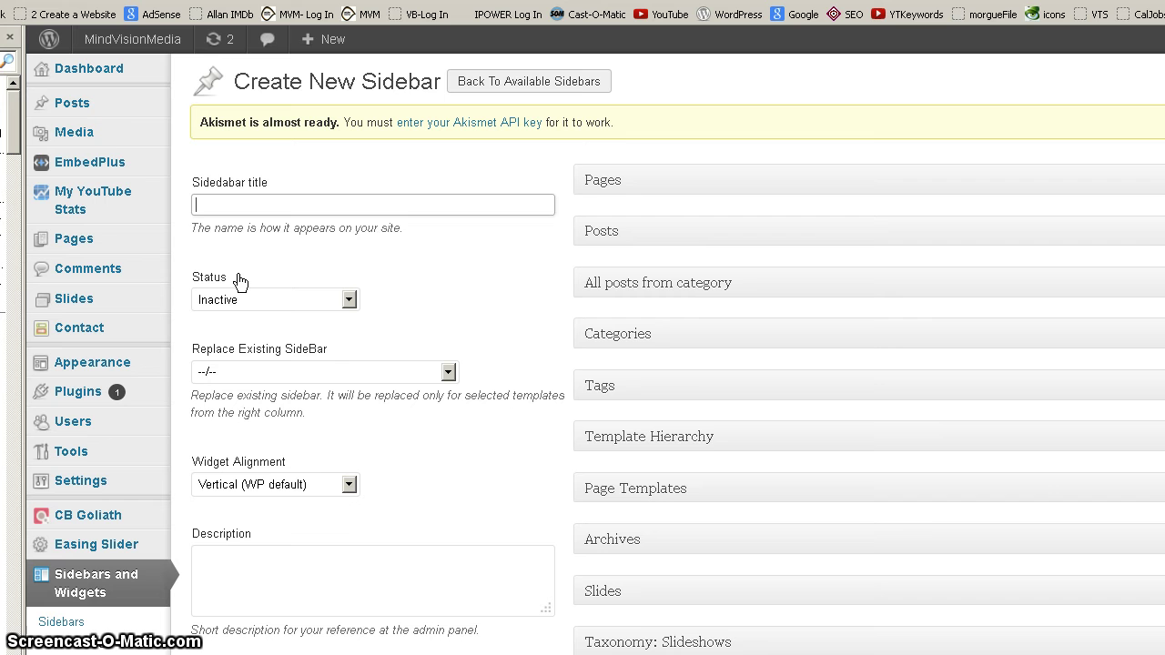
type("home wid")
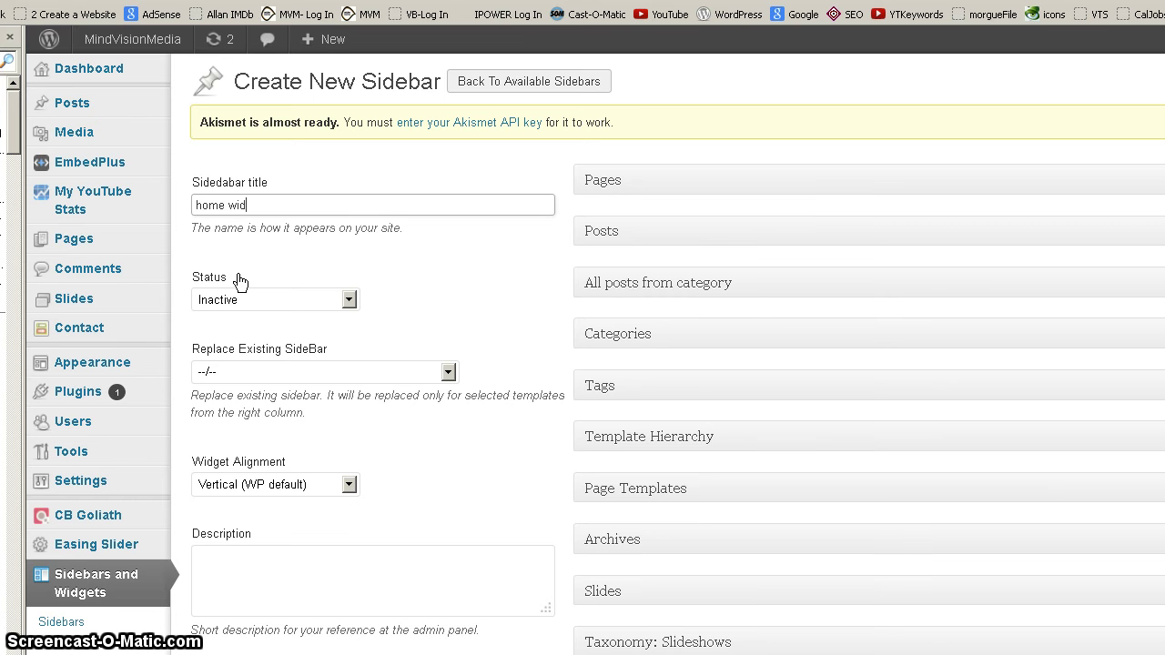
type("get style")
Set the sidebar Status to Active and Widget Alignment to Horizontal
left_click(349, 298)
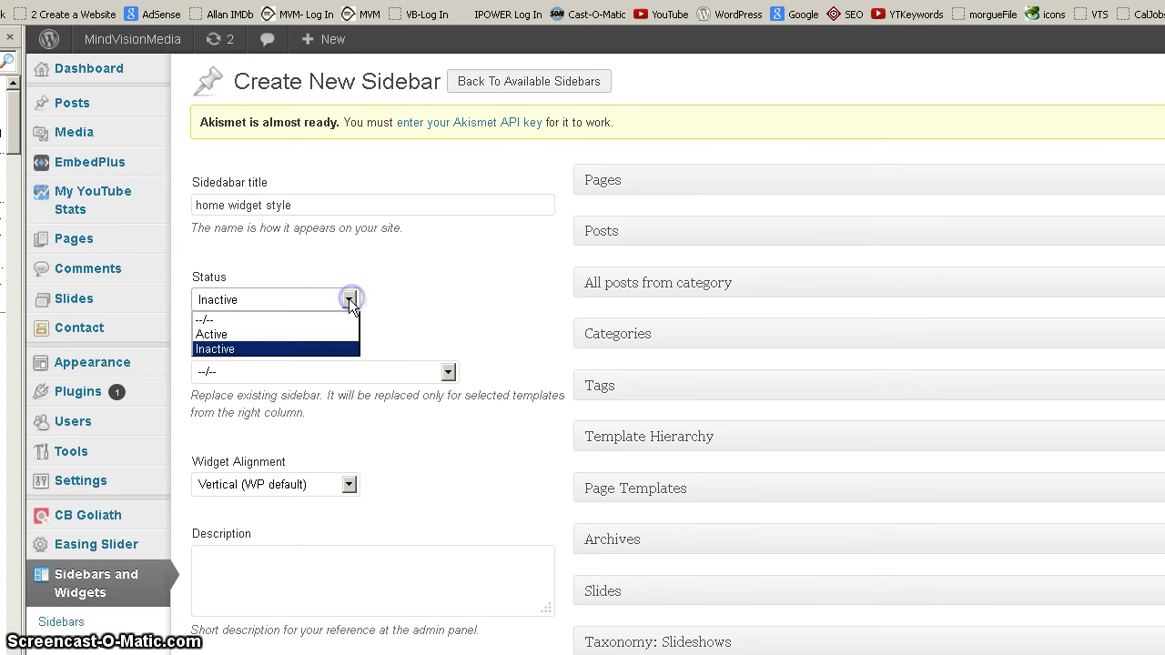
left_click(287, 335)
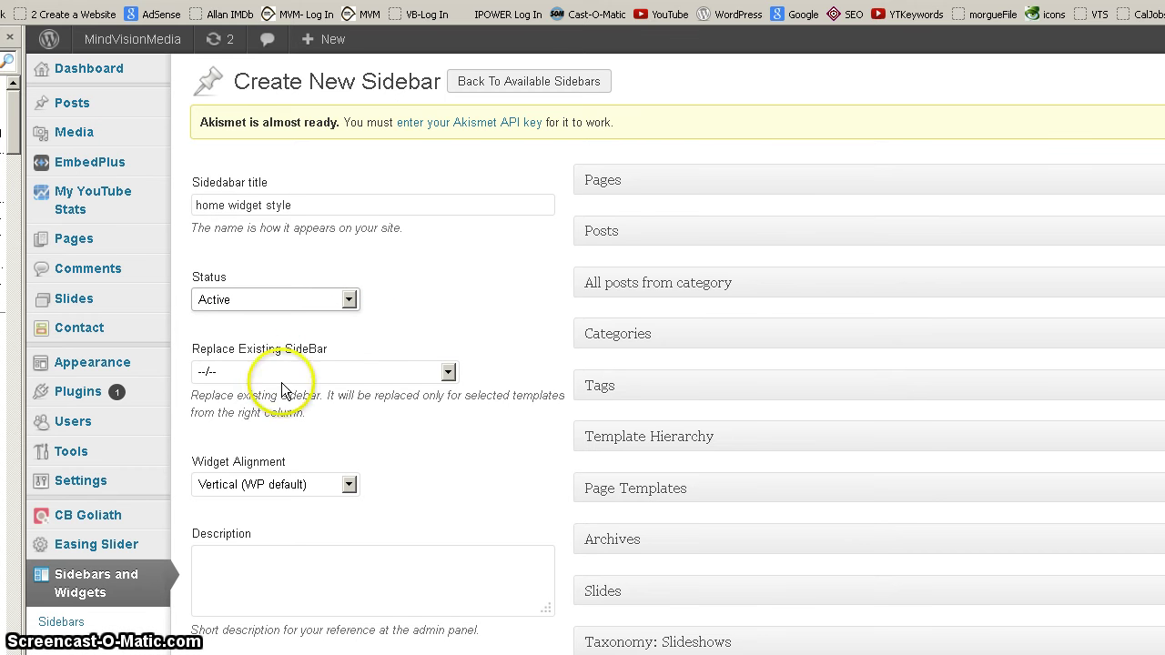
left_click(448, 373)
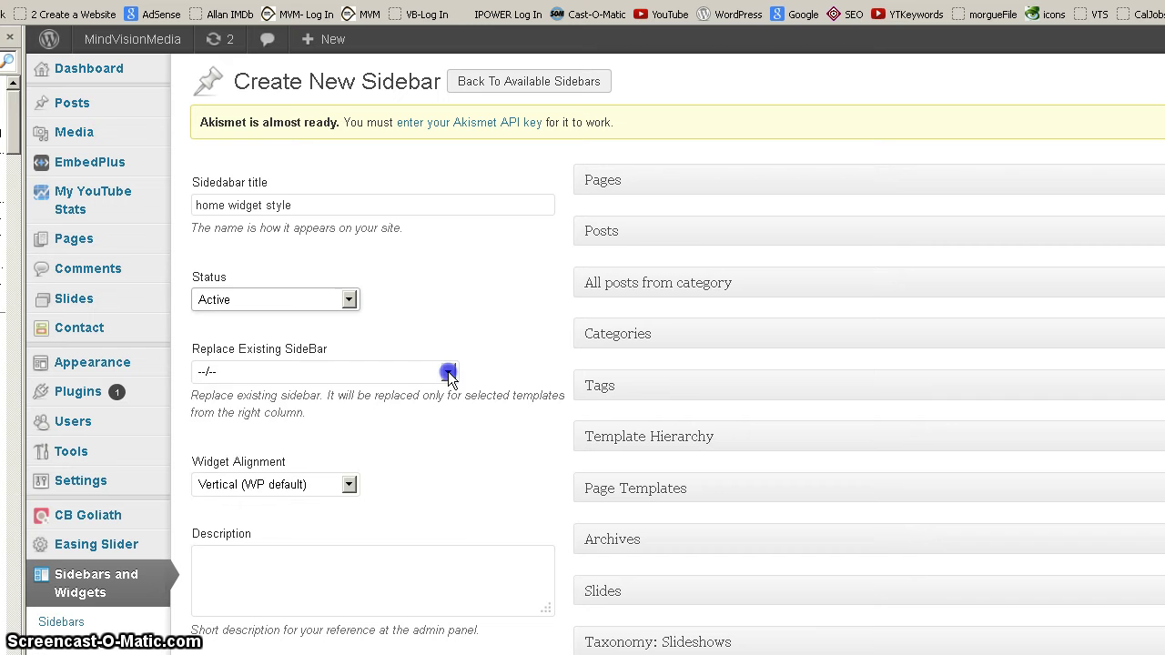
left_click(393, 325)
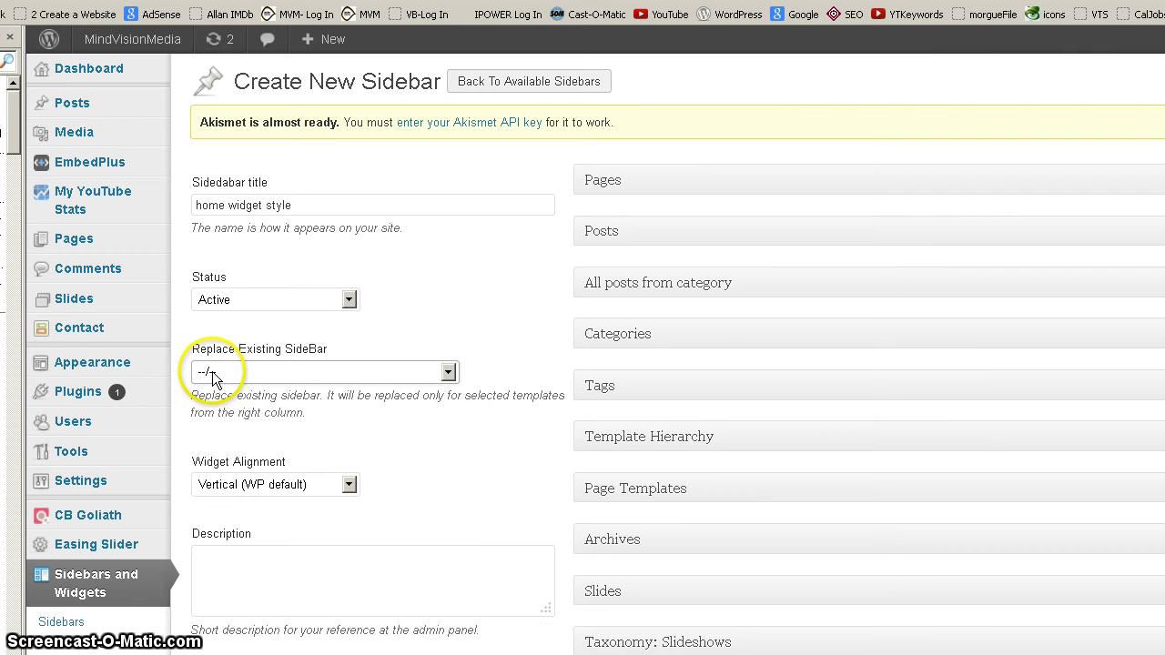
left_click(349, 485)
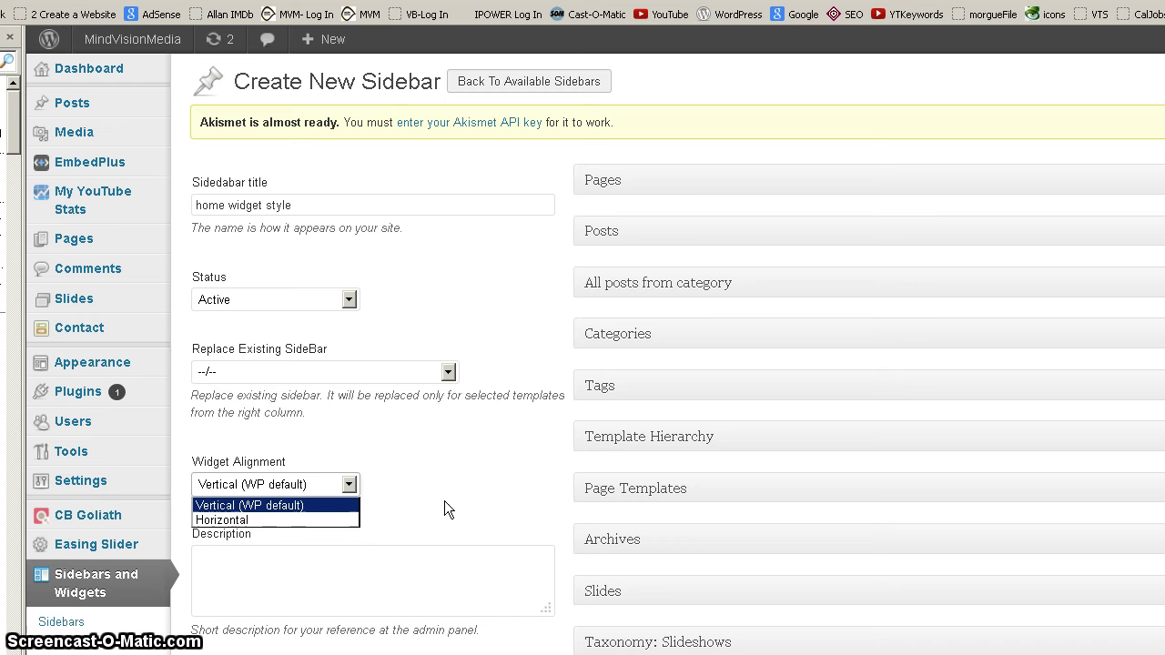
left_click(320, 517)
Add the description 'home widget style test' and save the sidebar
left_click(201, 556)
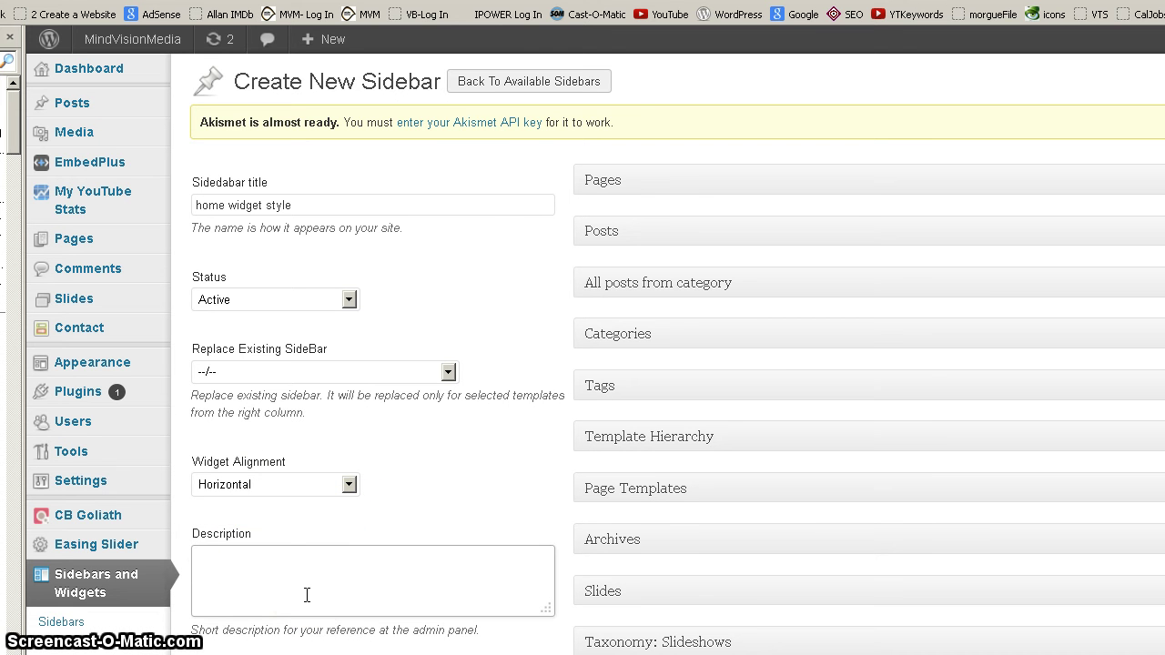
type("home widget style test")
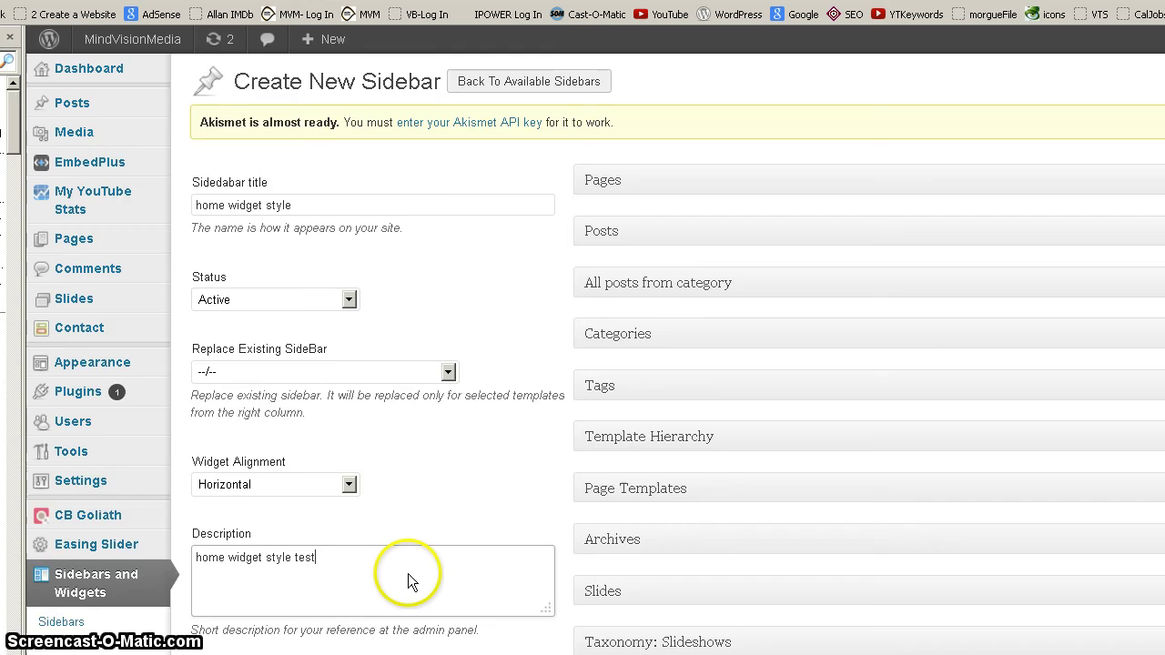
scroll(407, 574, "down", 3)
scroll(725, 321, "up", 3)
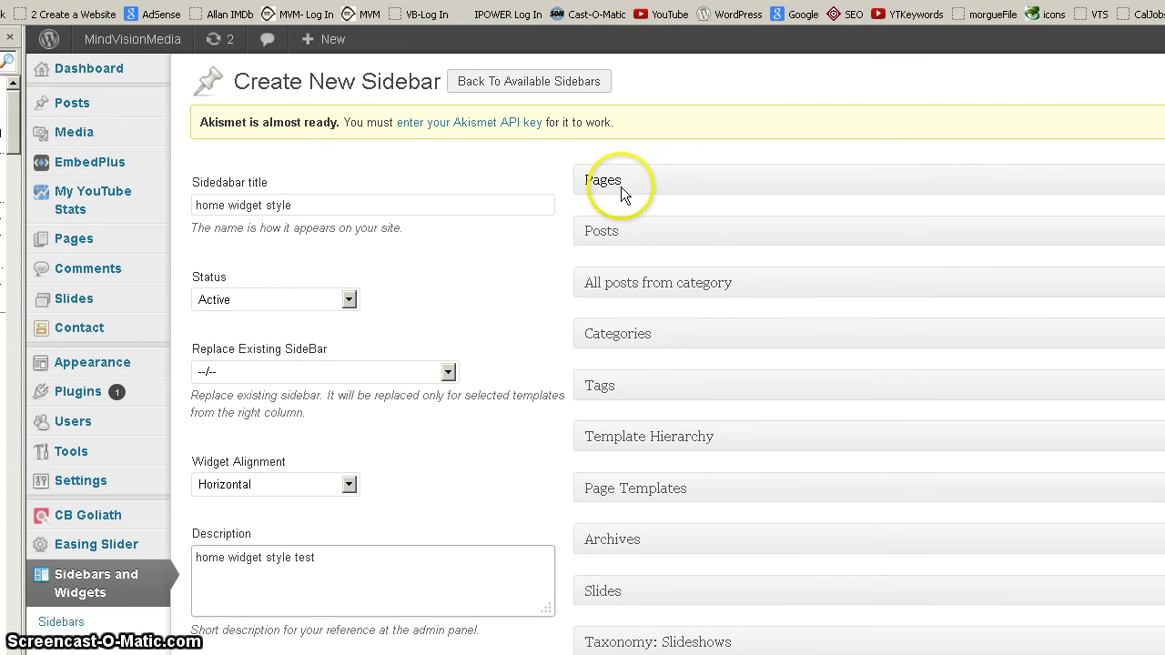
scroll(651, 397, "down", 3)
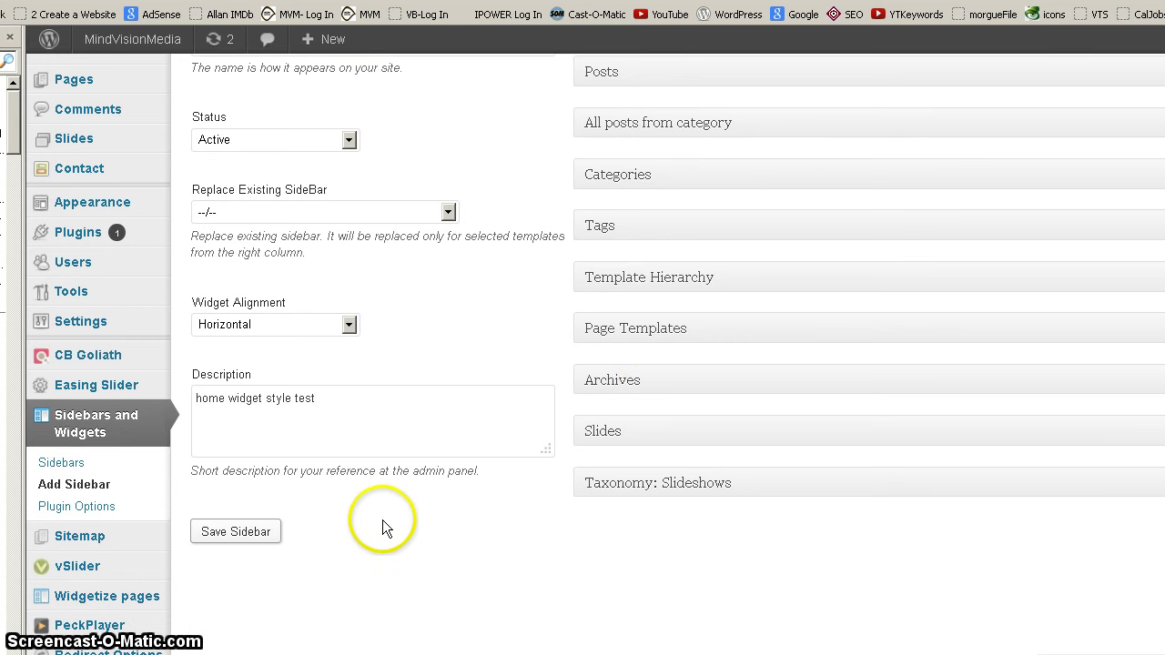
key("Return")
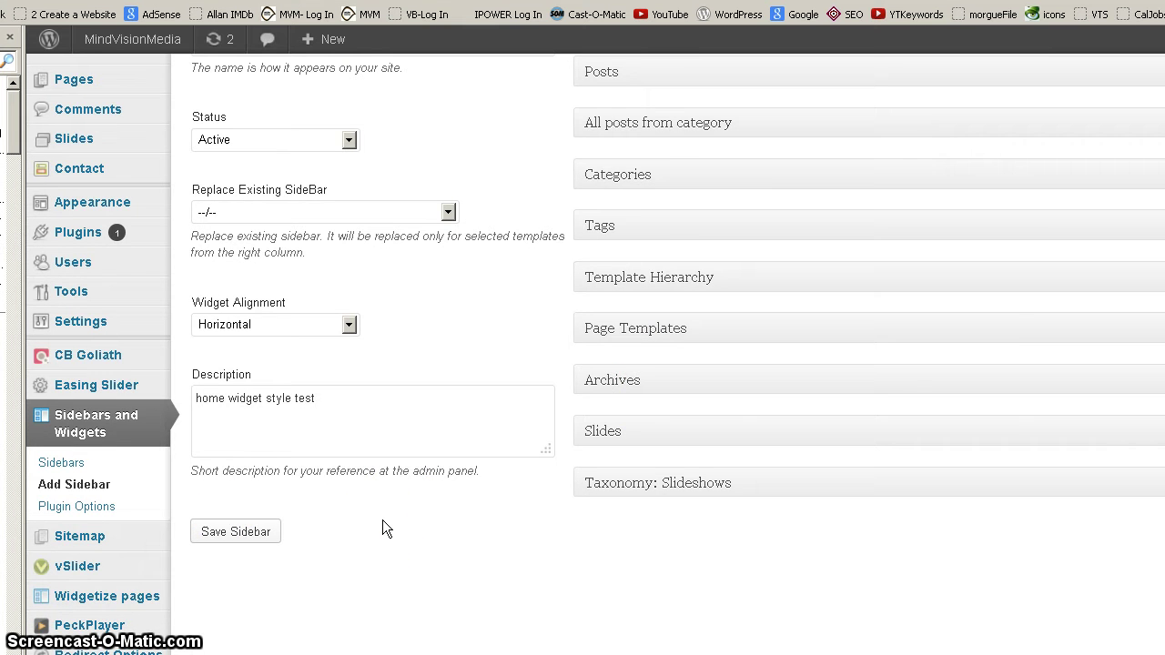
scroll(373, 449, "down", 3)
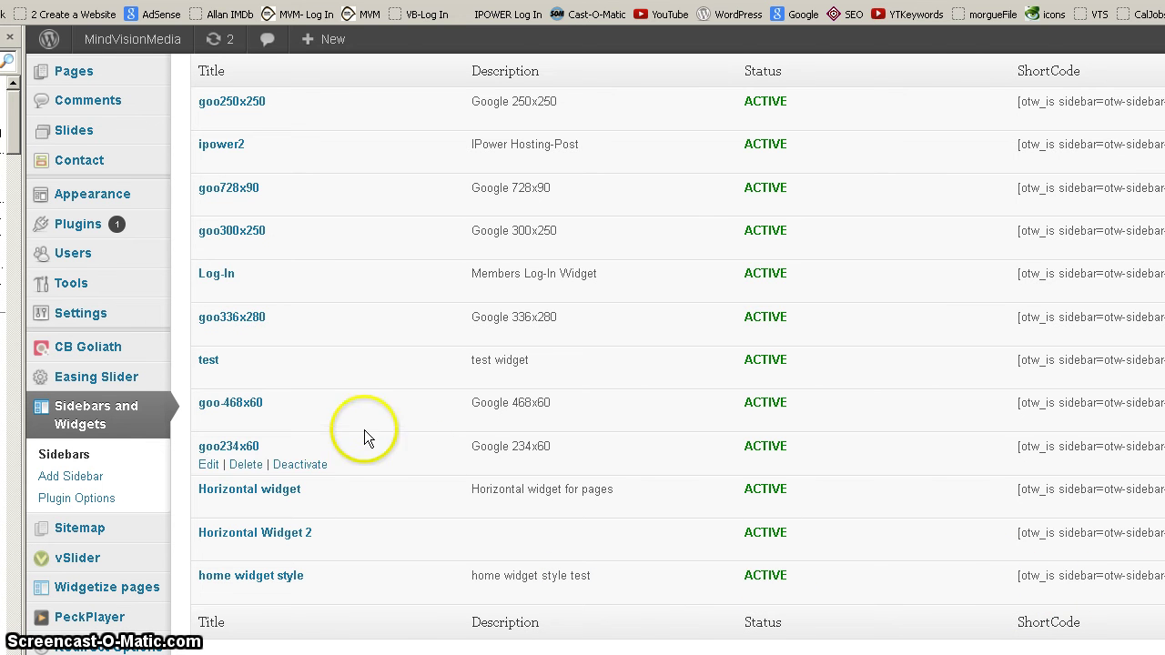
Go to Appearance > Widgets, showing the Main Sidebar's Text, Search and PayPal Donations widgets
mouse_move(146, 195)
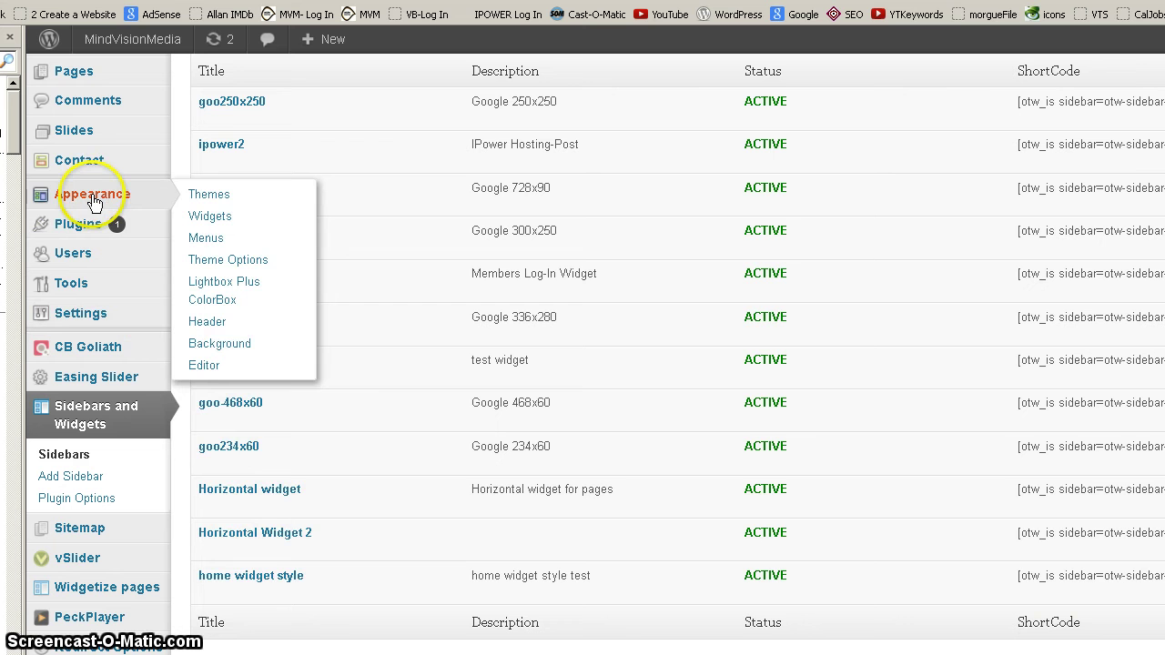
left_click(220, 226)
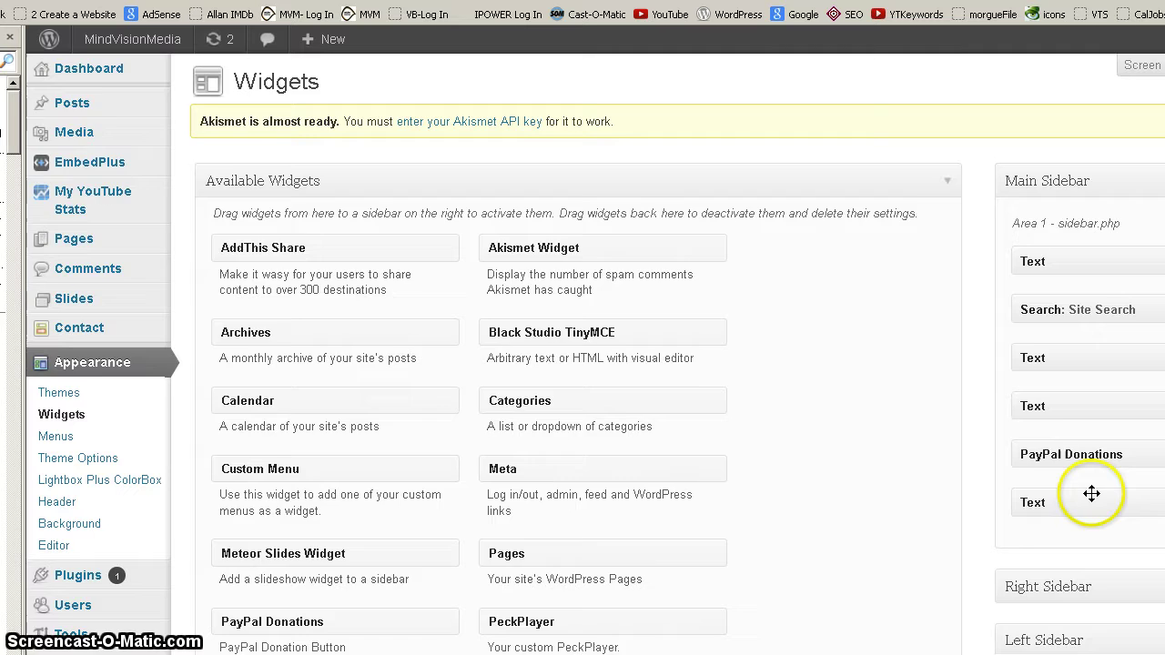
Expand the 'home widget style' sidebar area, then scroll back up to the available widgets
scroll(1092, 494, "down", 3)
scroll(1088, 494, "down", 5)
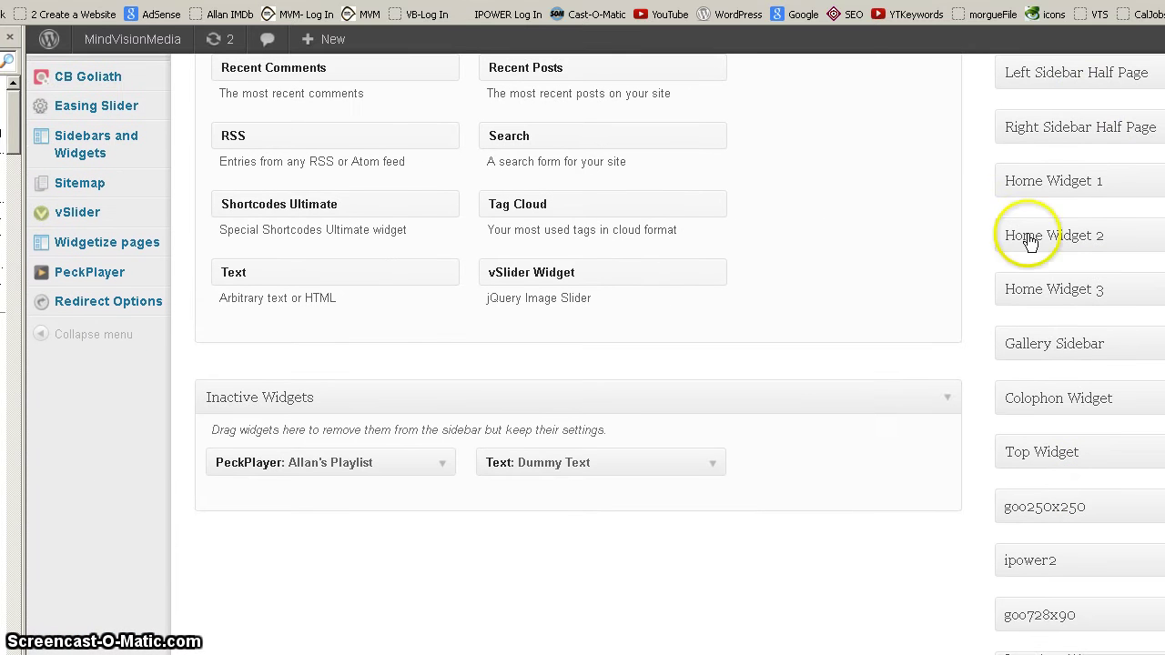
scroll(1033, 312, "down", 6)
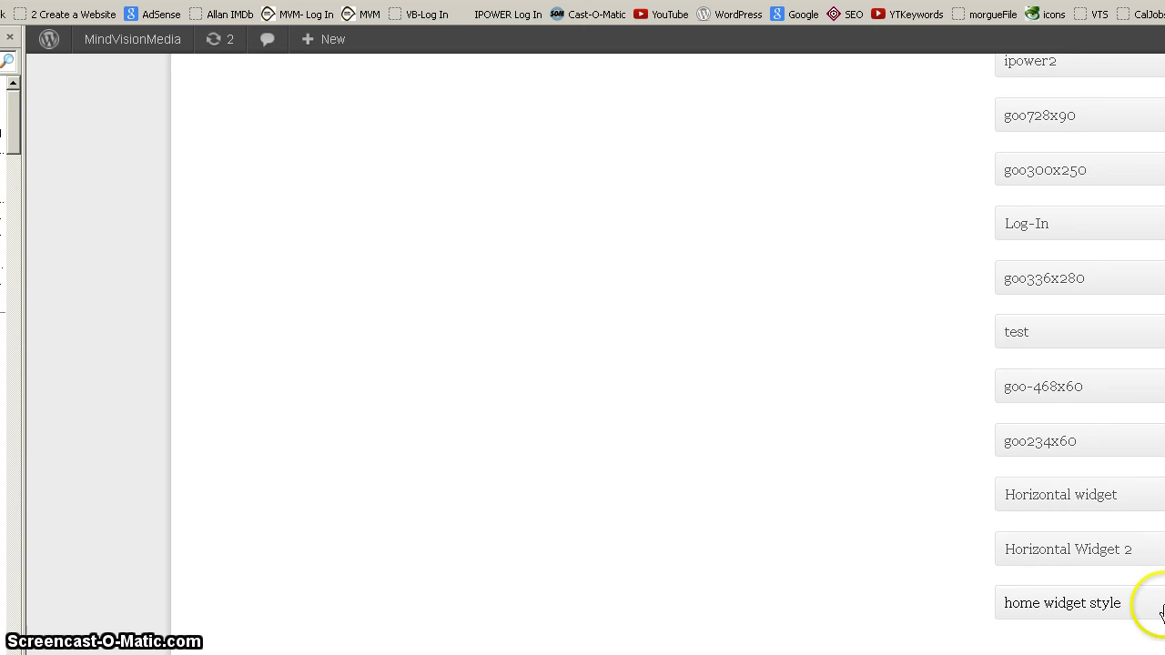
left_click(1076, 608)
scroll(1029, 600, "down", 1)
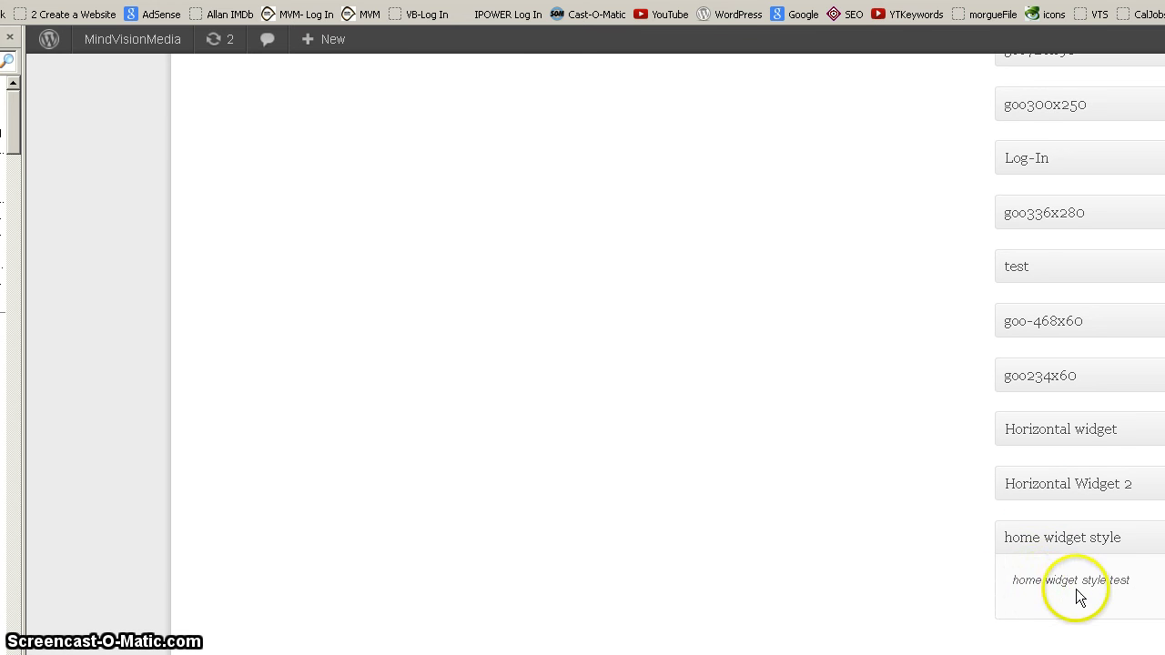
scroll(835, 525, "up", 7)
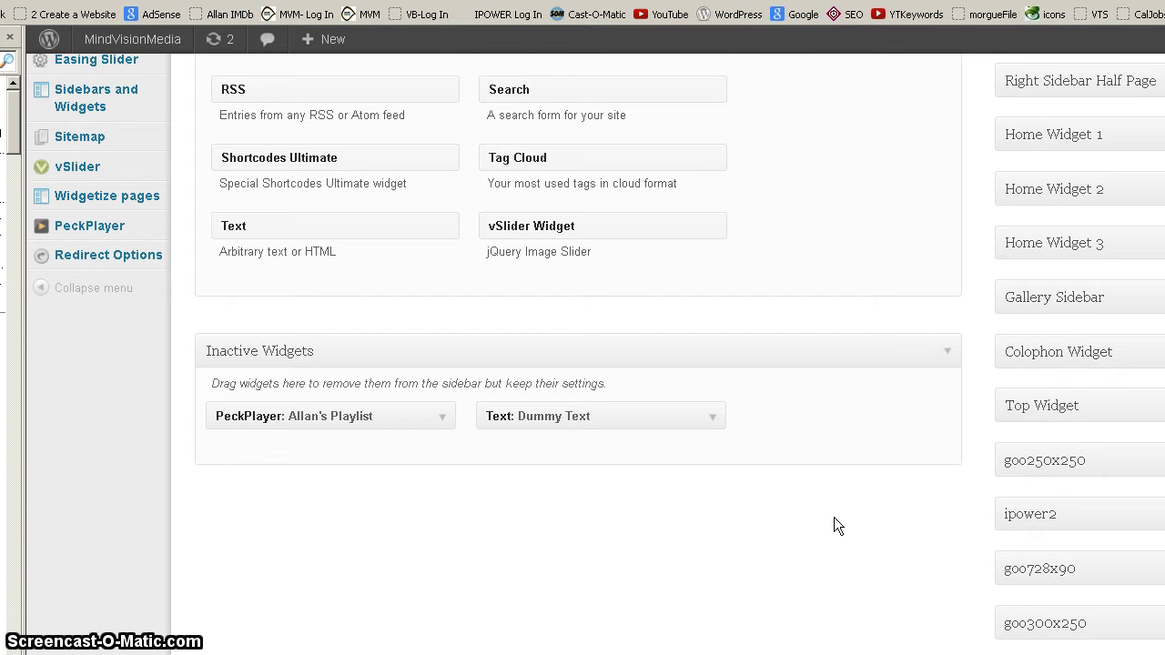
scroll(835, 524, "up", 4)
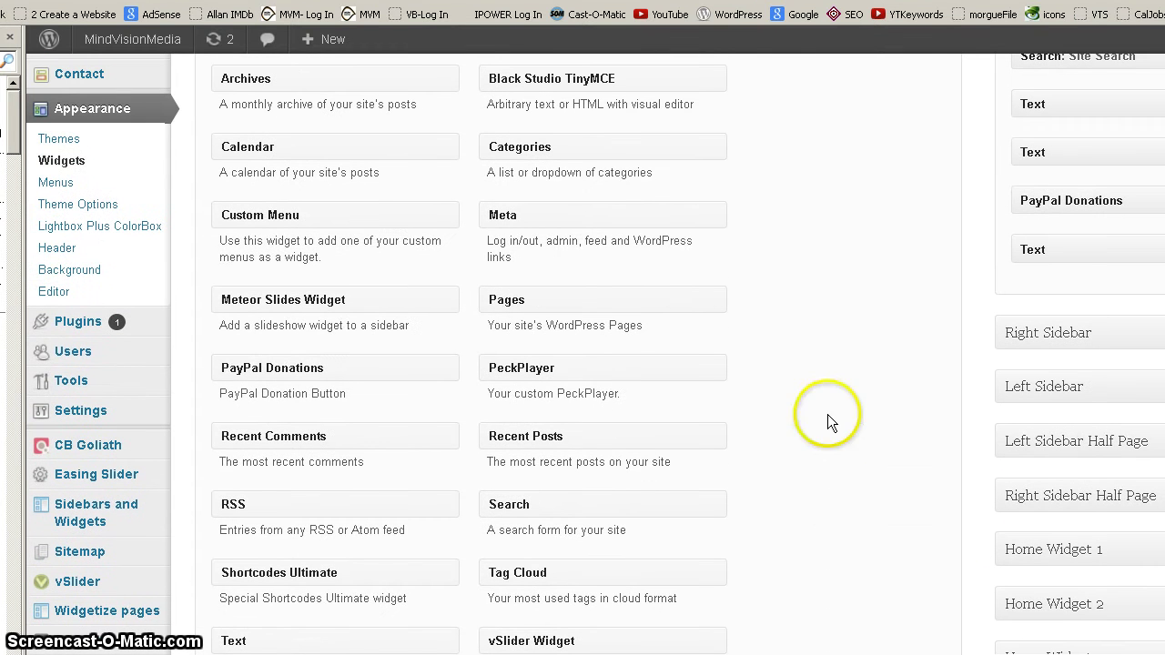
left_click_drag(555, 80, 701, 460)
scroll(582, 355, "down", 8)
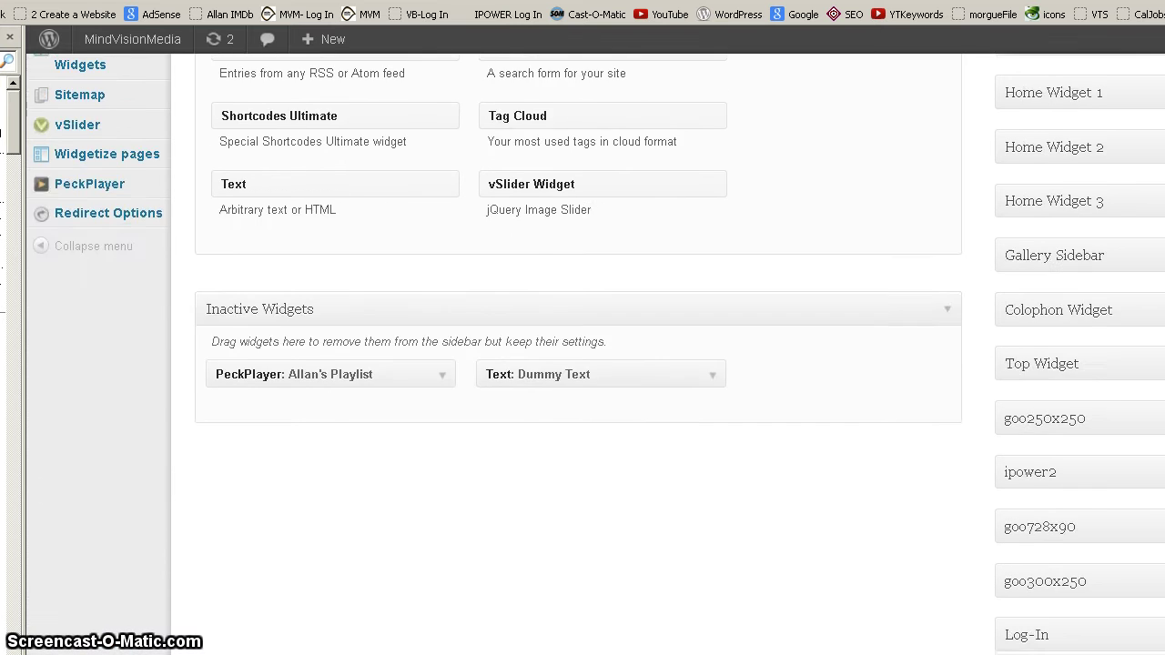
Drag a Black Studio TinyMCE widget into the 'home widget style' sidebar
left_click_drag(824, 648, 1065, 604)
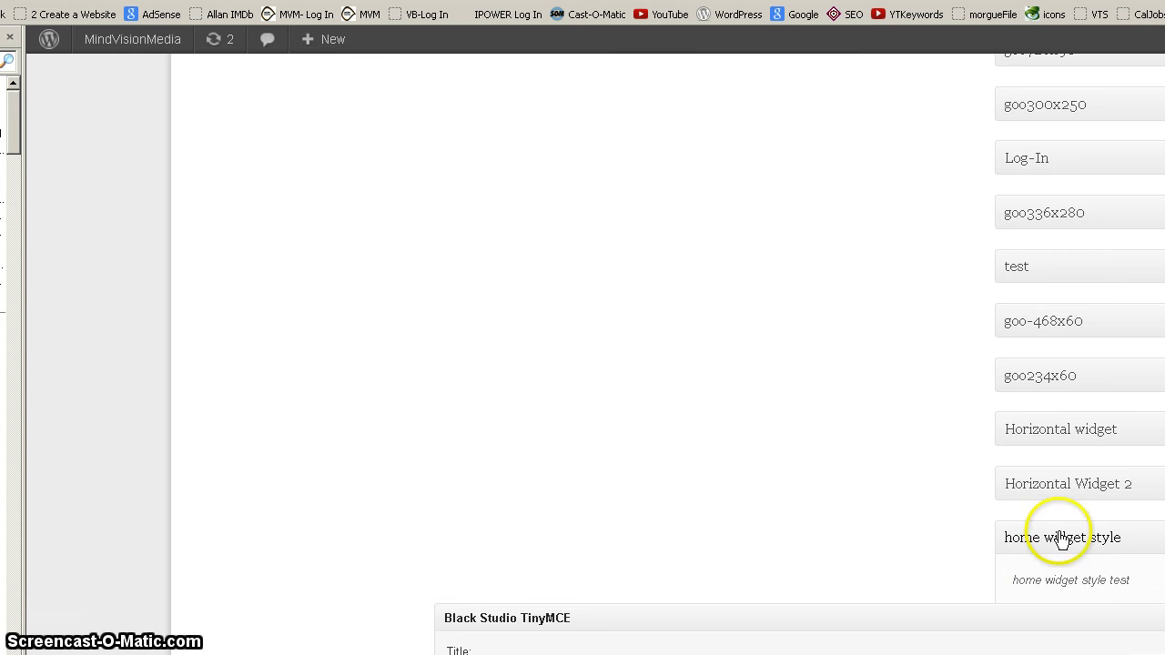
scroll(874, 548, "down", 5)
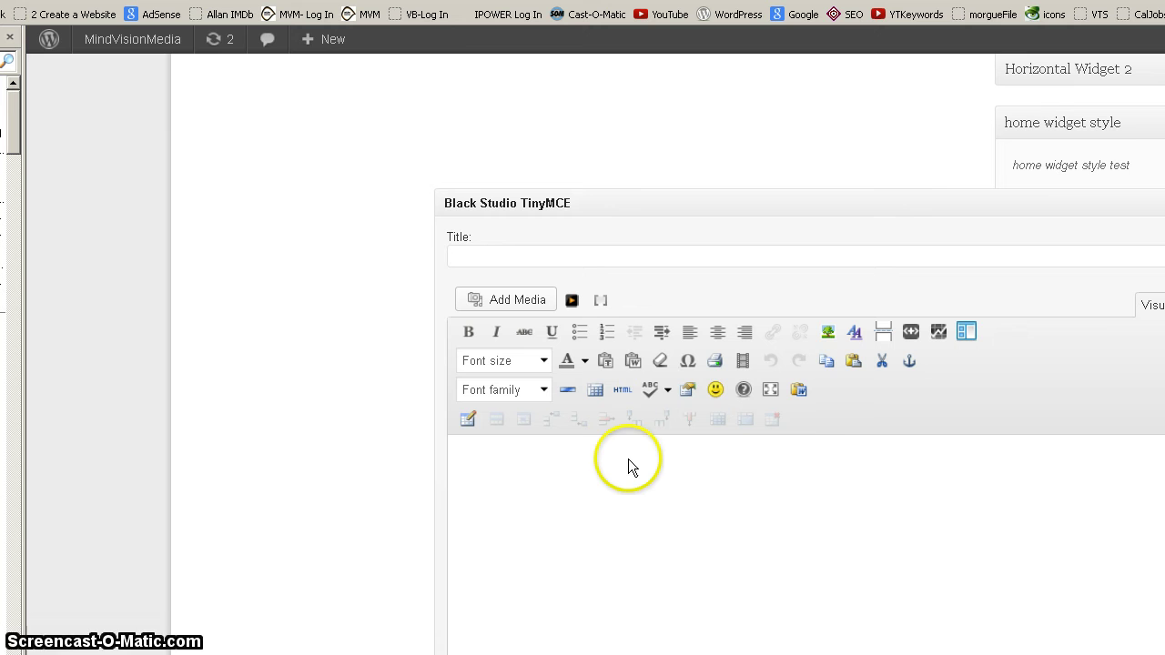
left_click(461, 455)
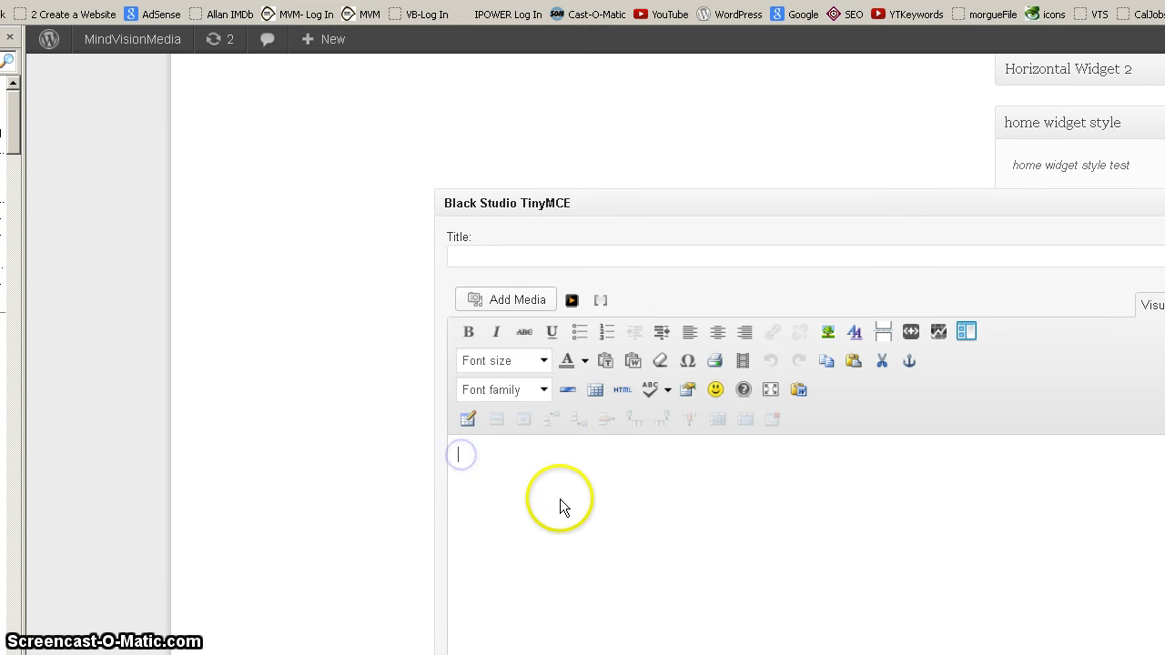
scroll(559, 474, "down", 2)
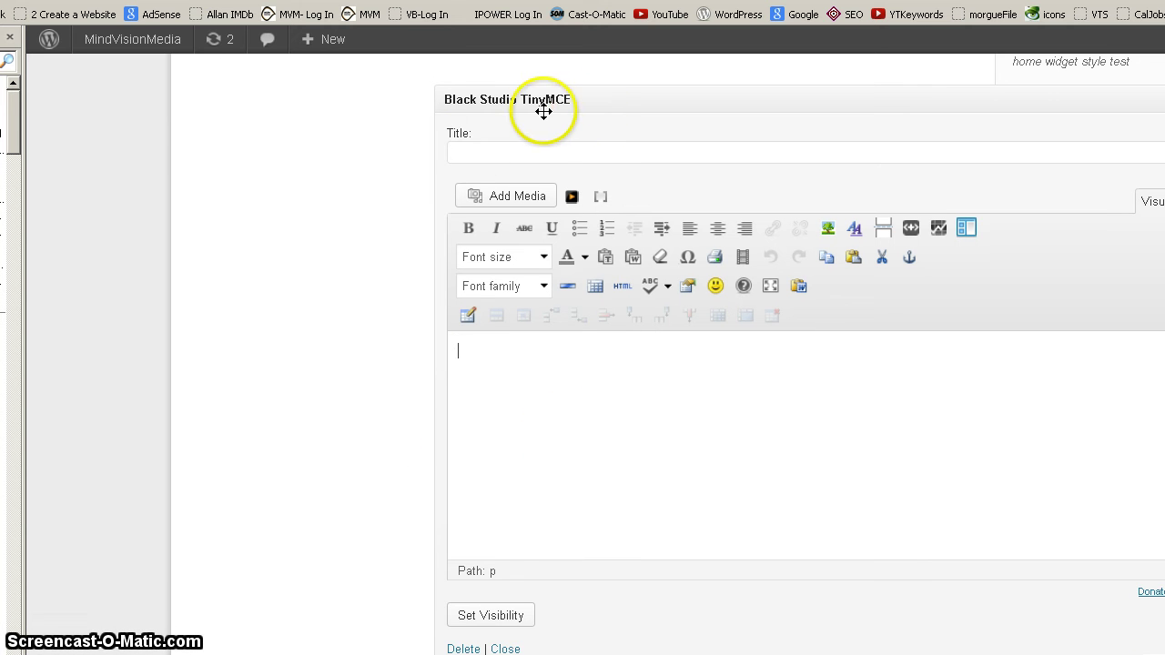
scroll(794, 524, "up", 2)
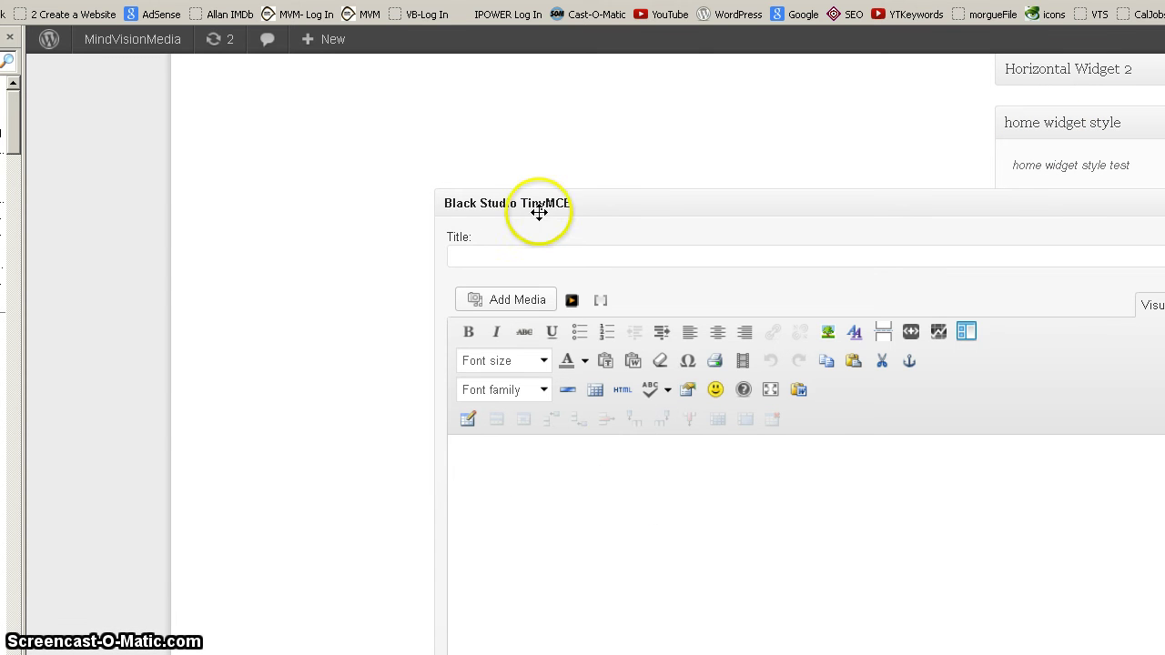
Insert the Web Design image from the media library, then delete it again
left_click(495, 301)
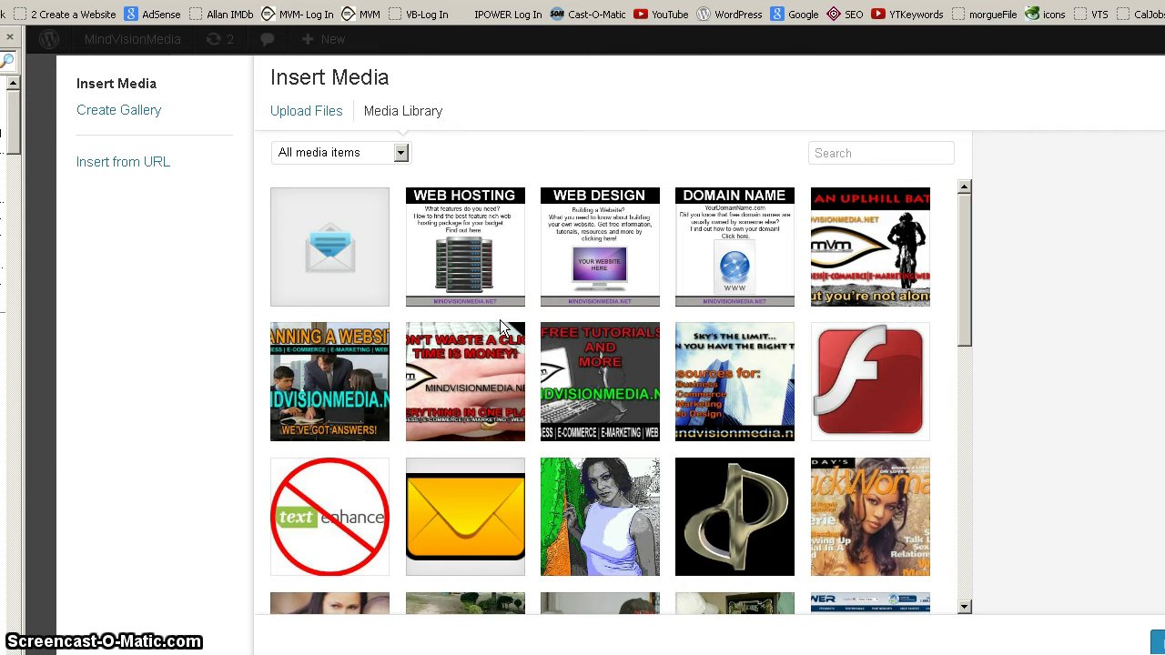
left_click(606, 273)
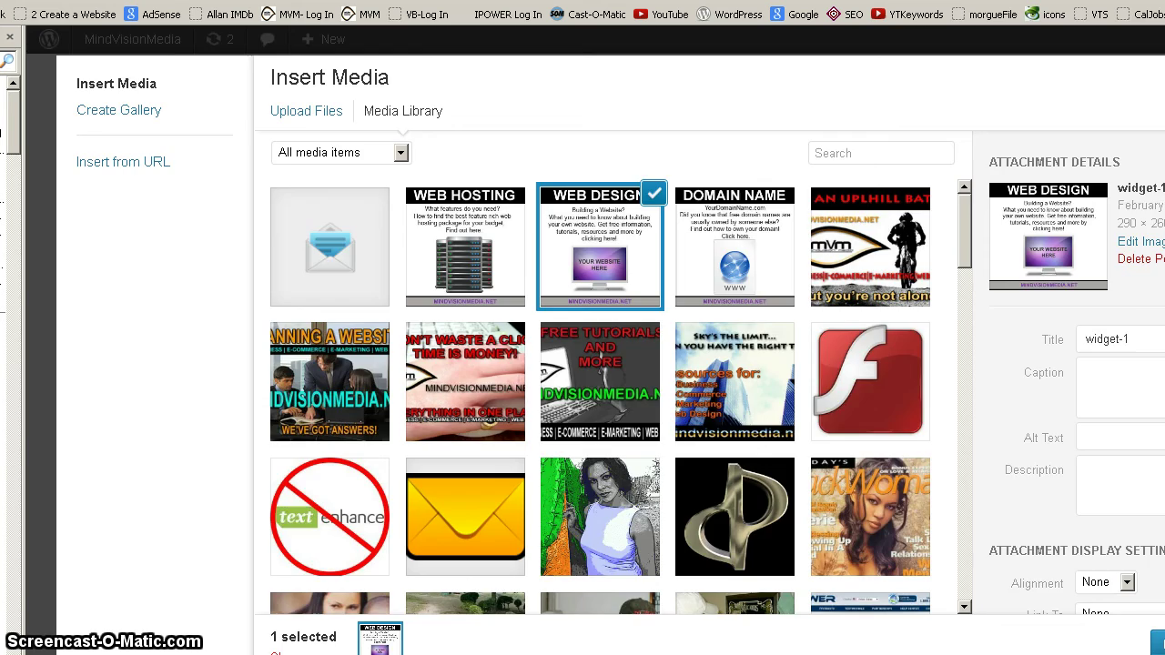
left_click(1157, 641)
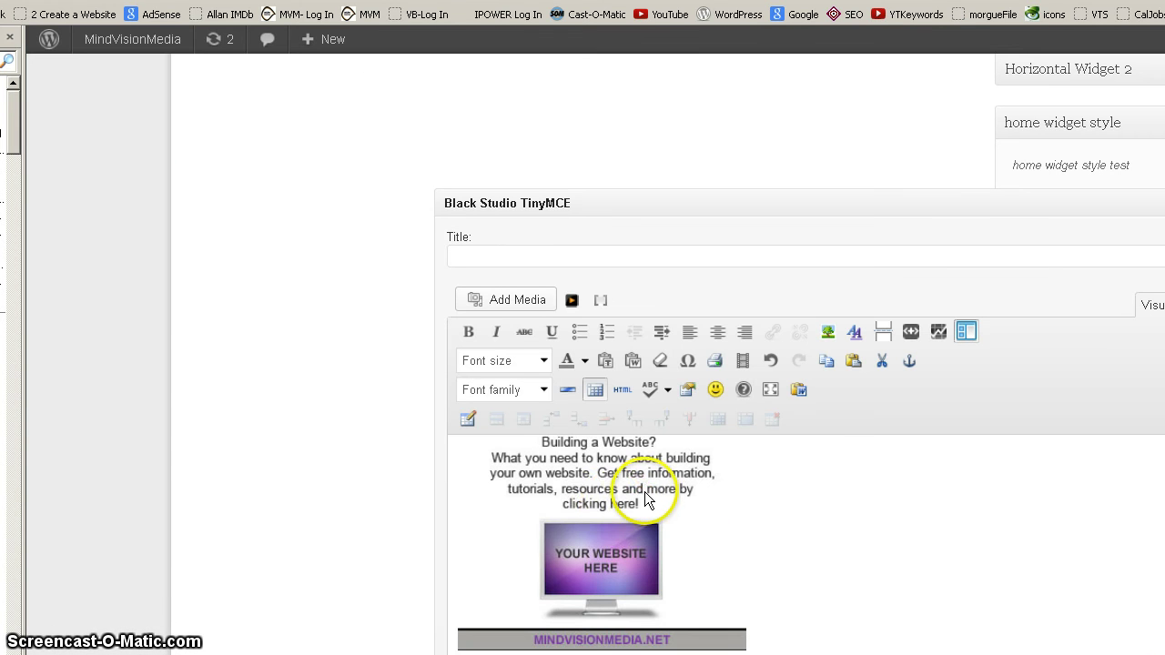
left_click(613, 505)
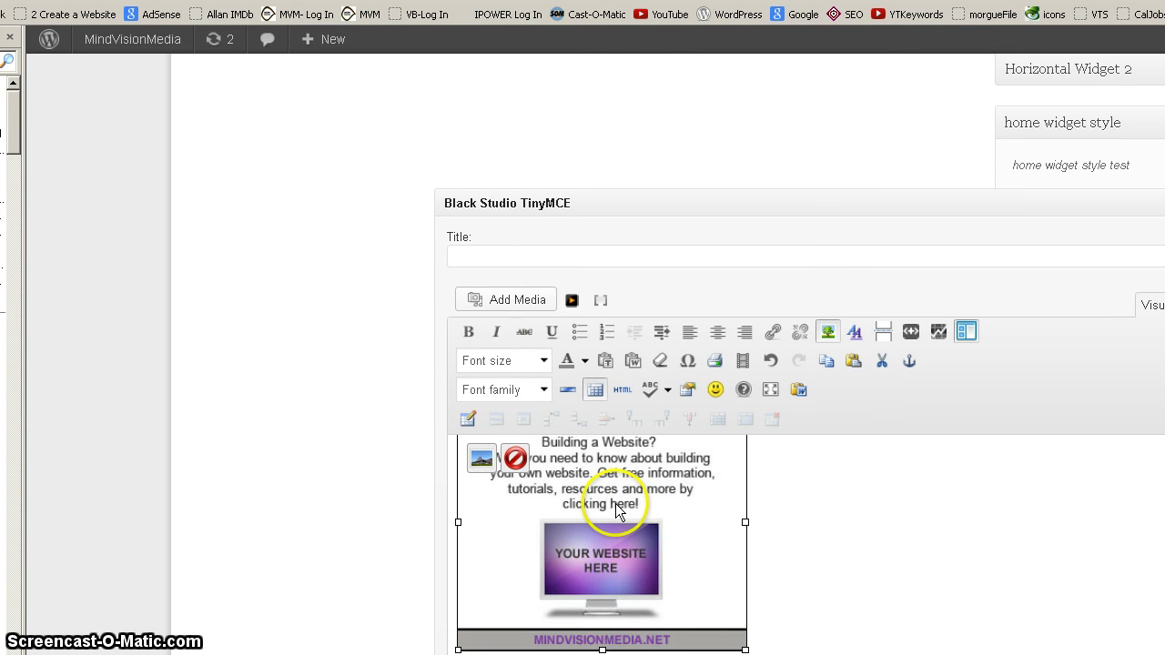
key("Delete")
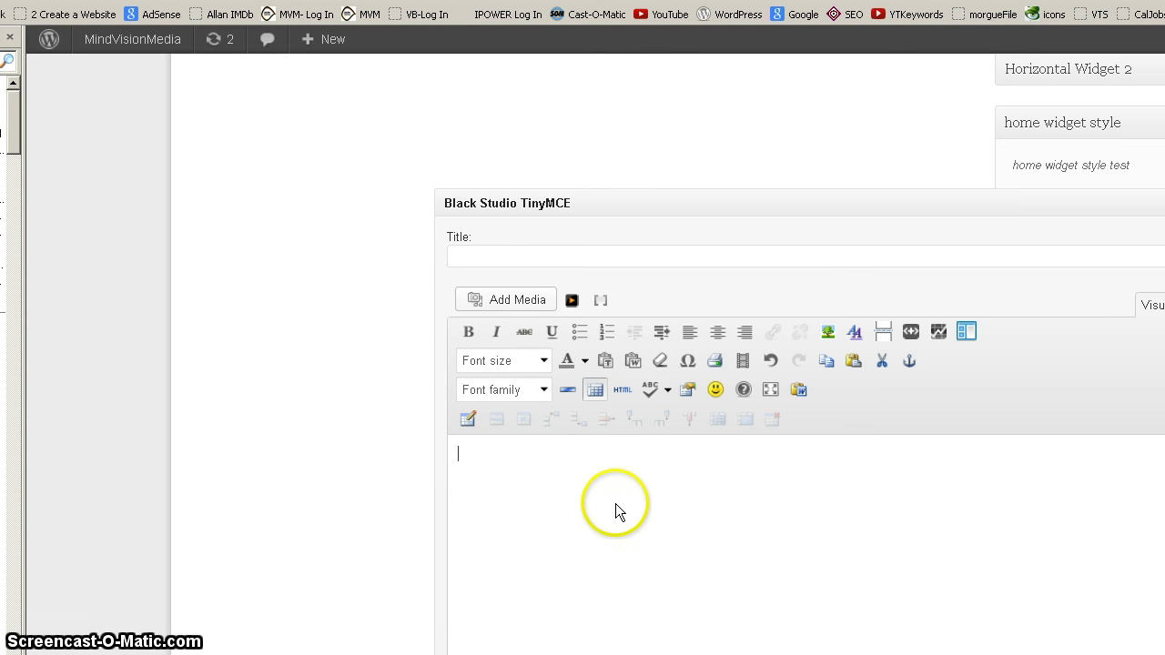
Insert a 3-column, 1-row table with border width 2 and border colour #999999
left_click(467, 417)
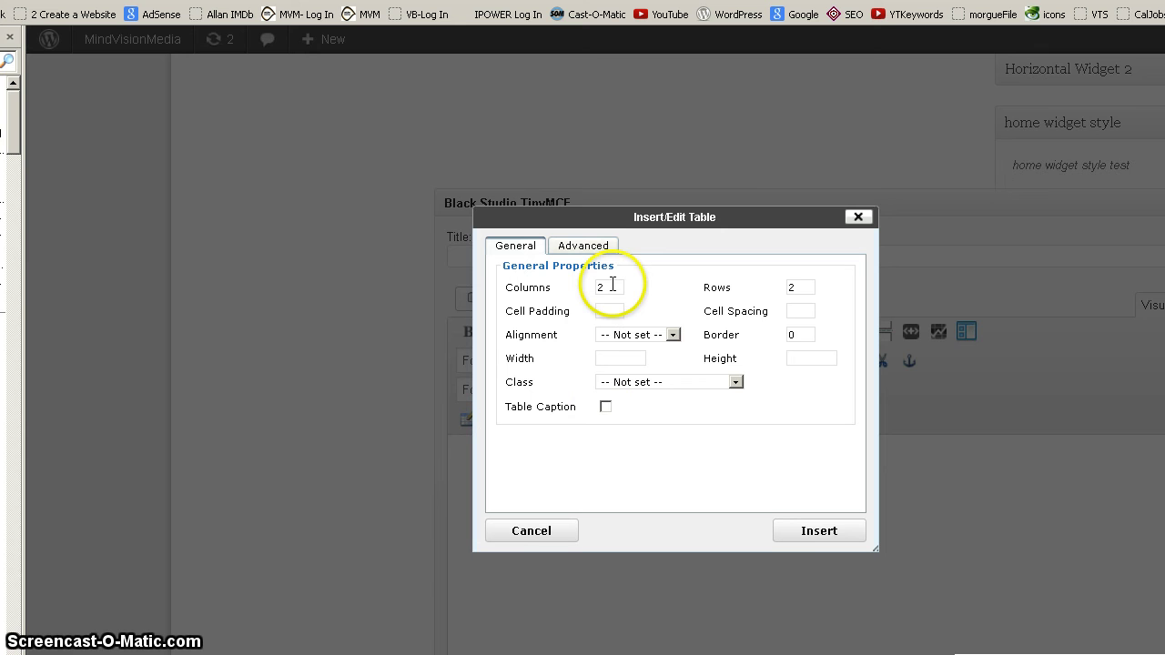
left_click_drag(609, 287, 573, 289)
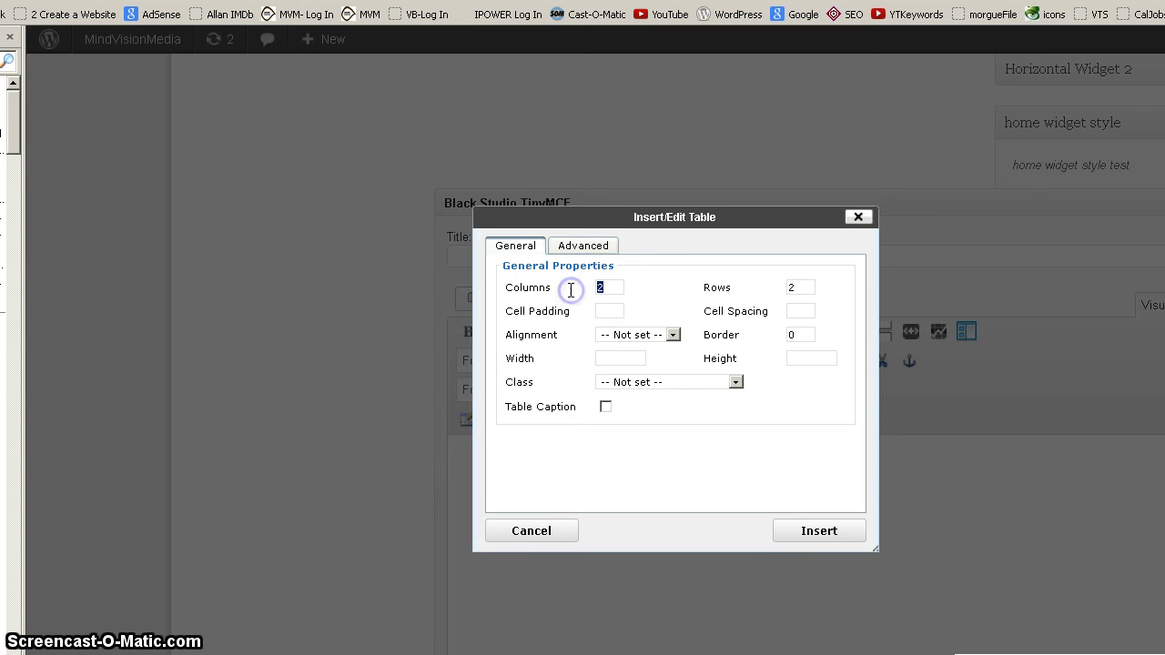
type("3")
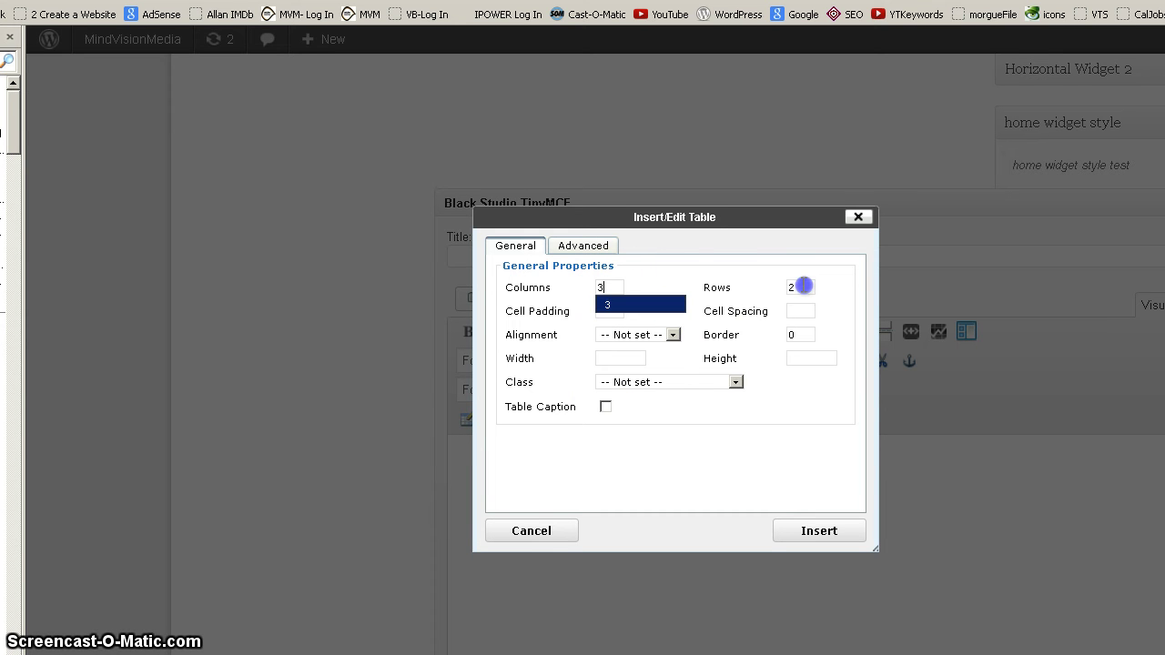
left_click_drag(804, 286, 747, 287)
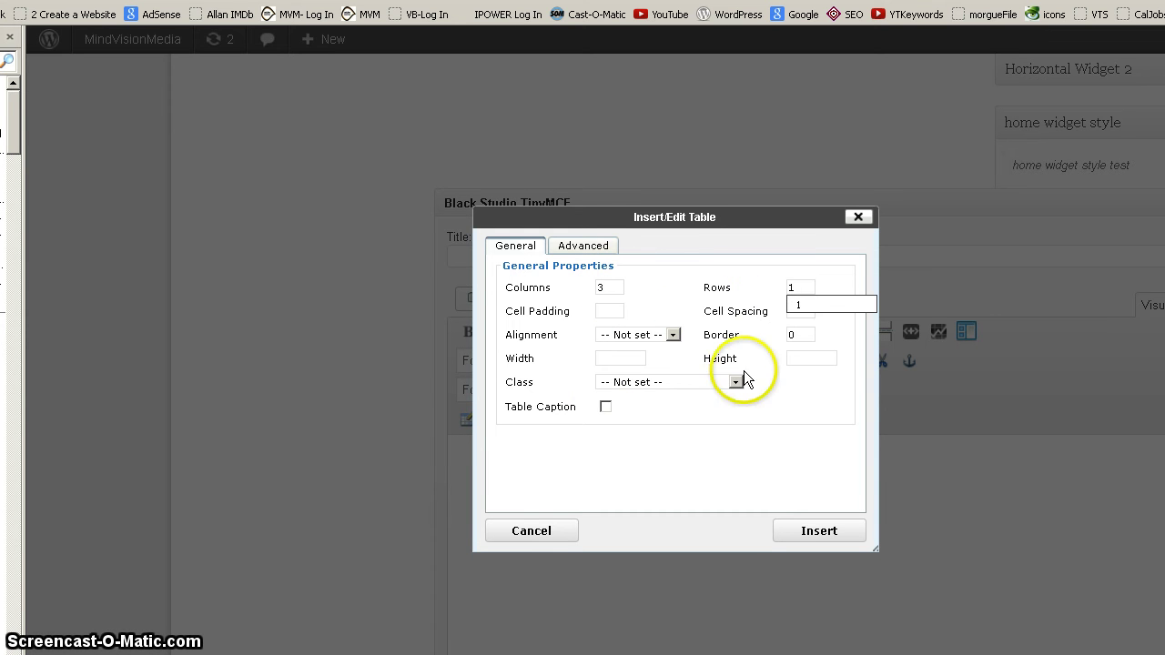
left_click_drag(801, 334, 764, 338)
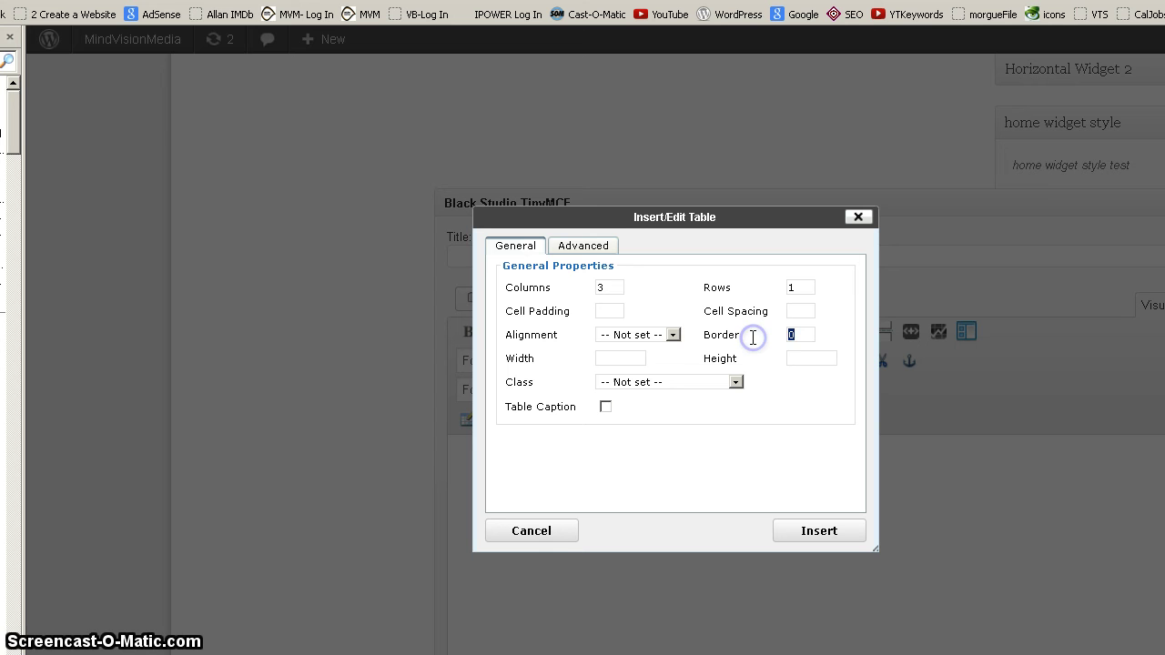
type("2")
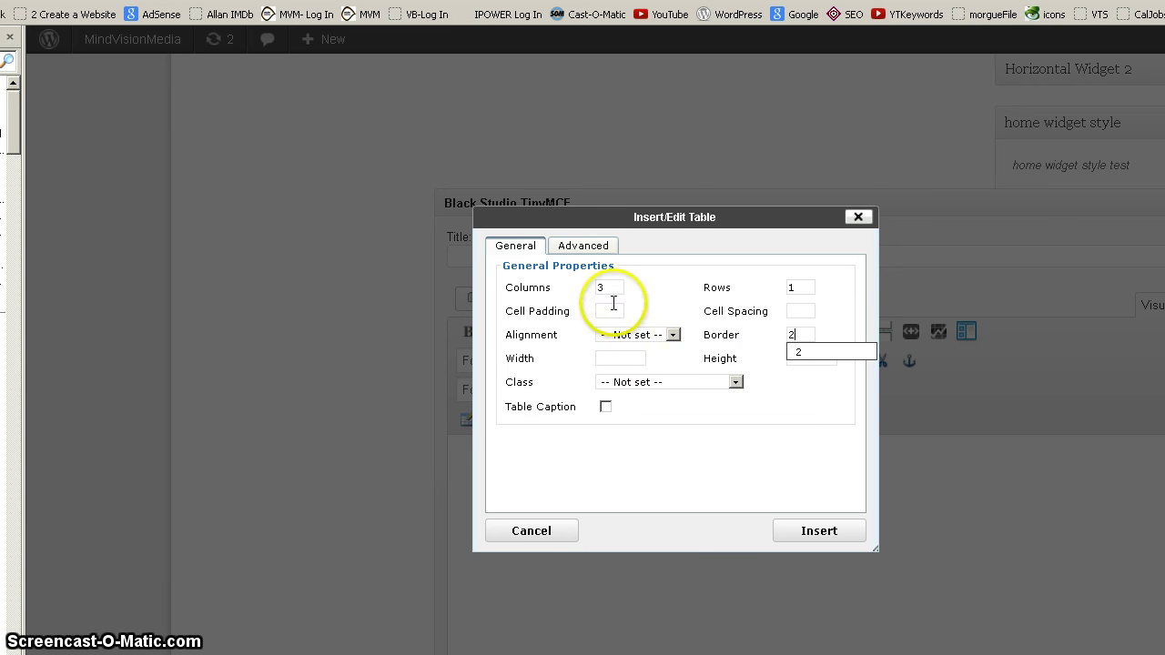
left_click(584, 246)
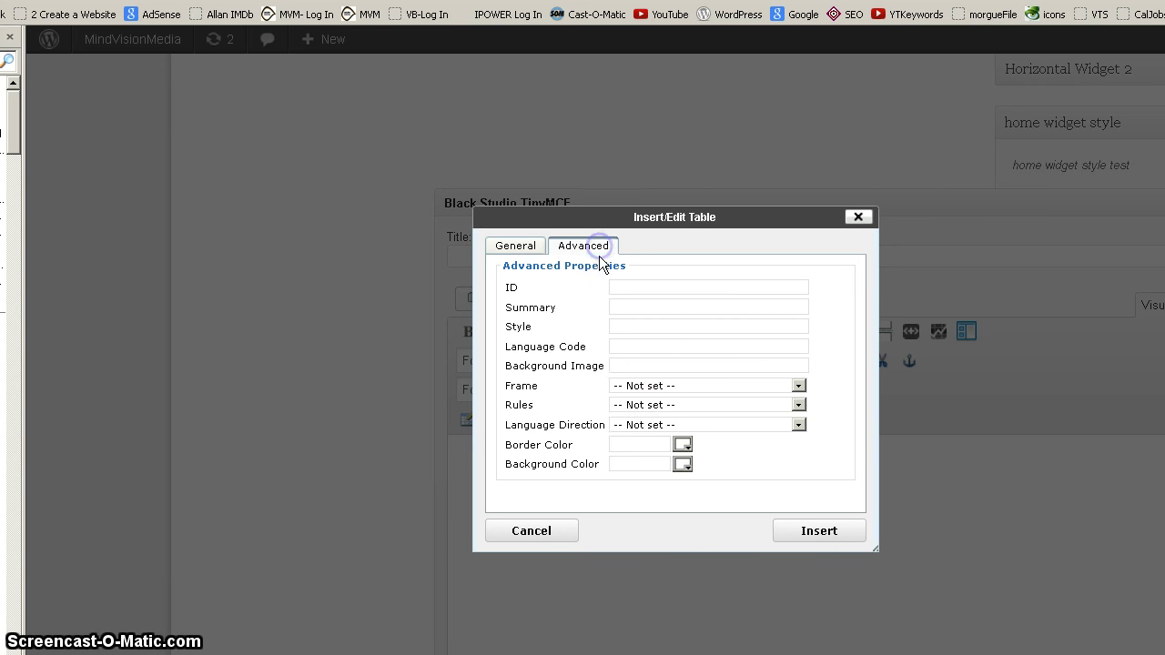
left_click(681, 445)
left_click(683, 496)
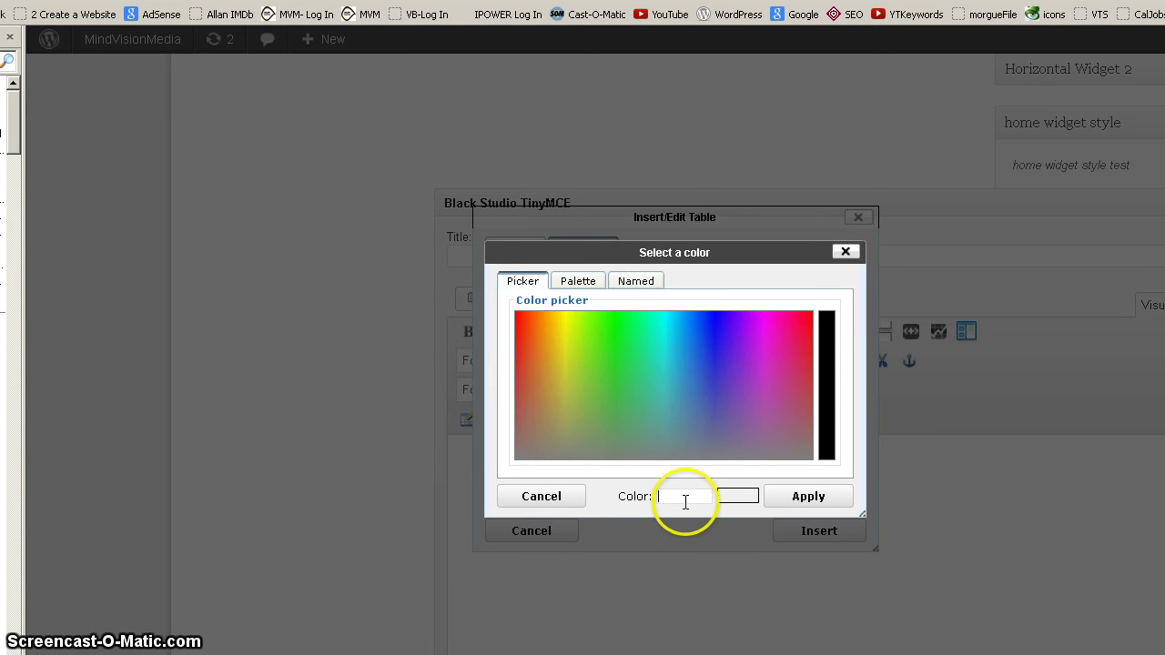
type("999")
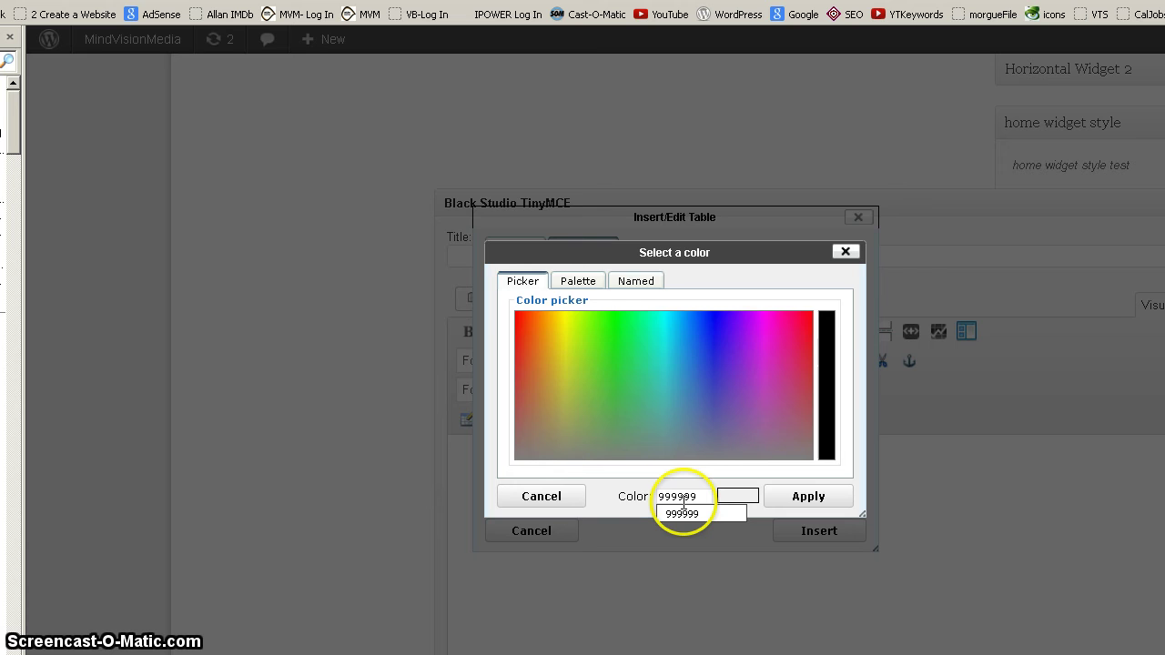
type("999")
key("Return")
key("Return")
left_click(784, 535)
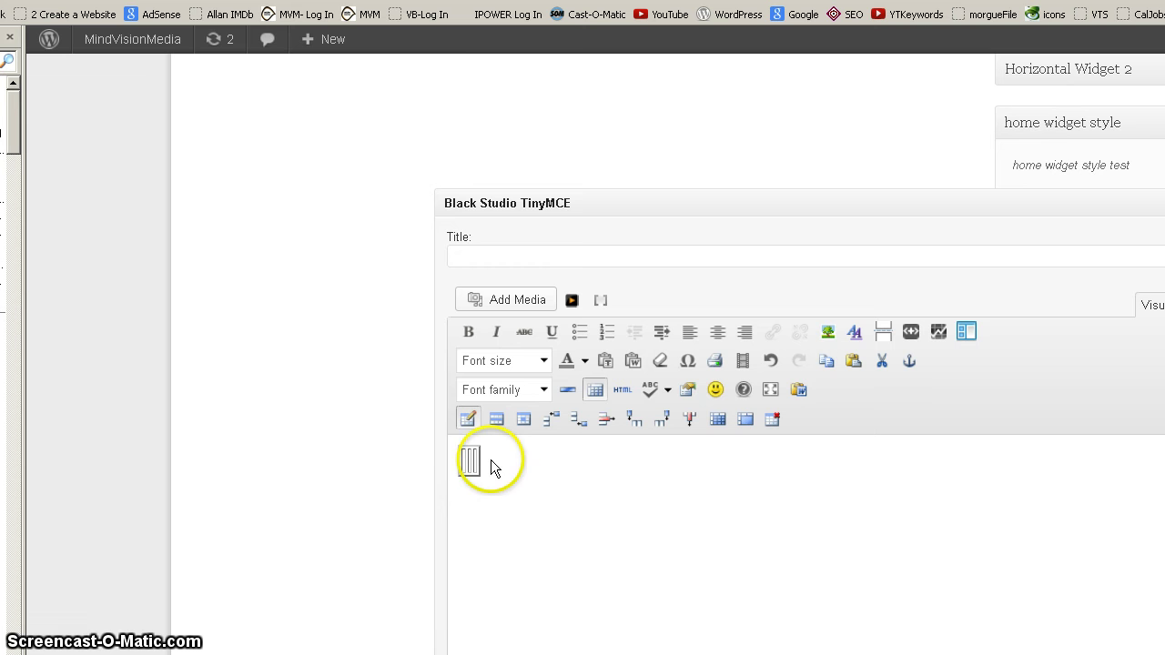
Put the WEB DESIGN, WEB HOSTING and DOMAIN NAME banners into the three table cells
left_click(464, 460)
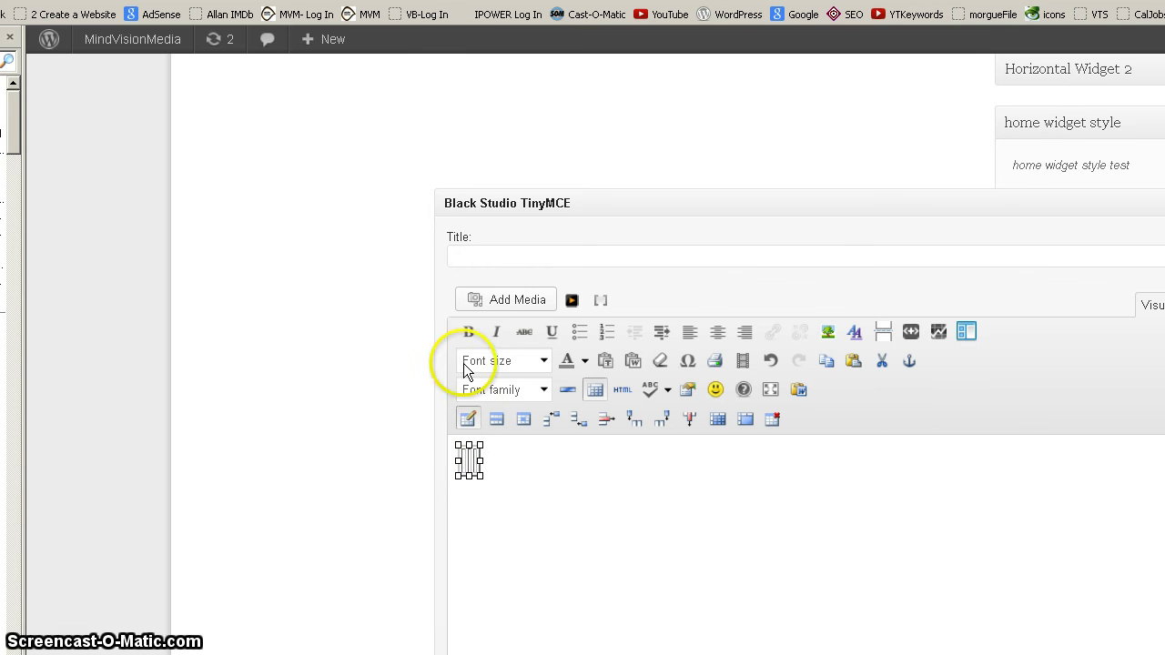
left_click(512, 301)
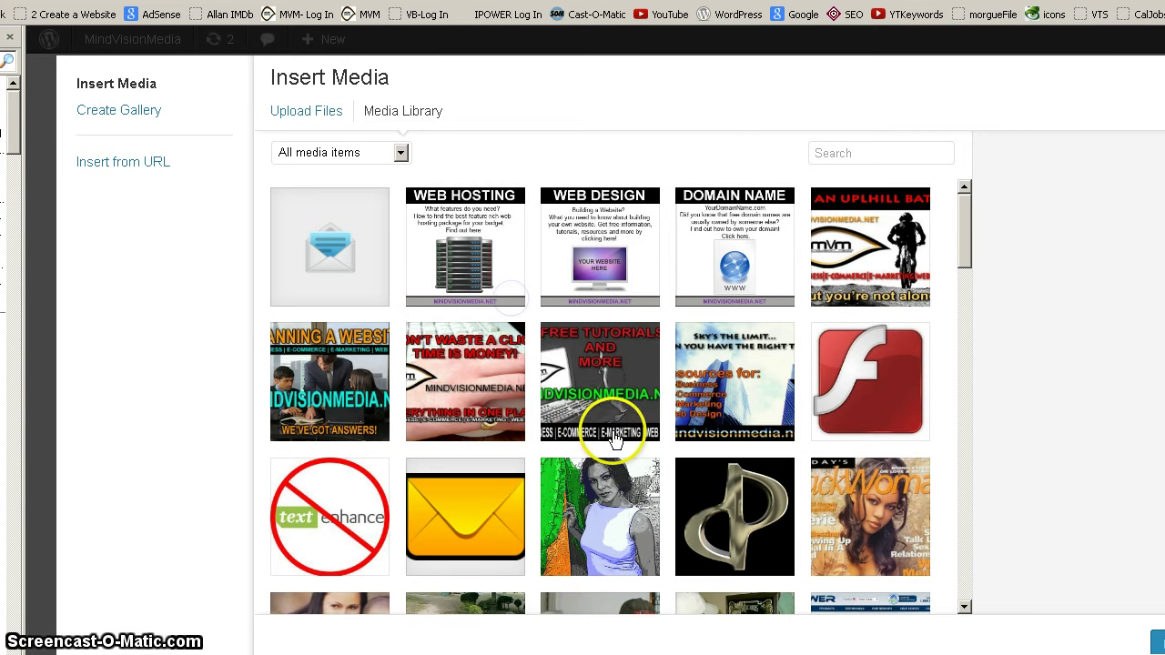
left_click(598, 262)
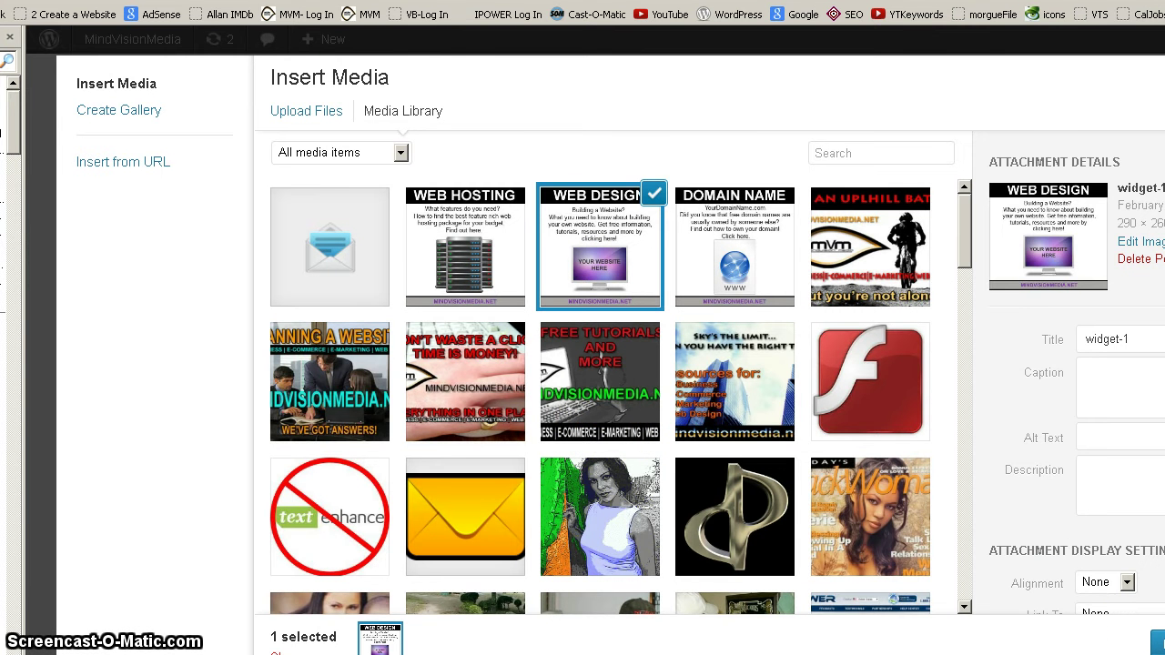
left_click(1158, 642)
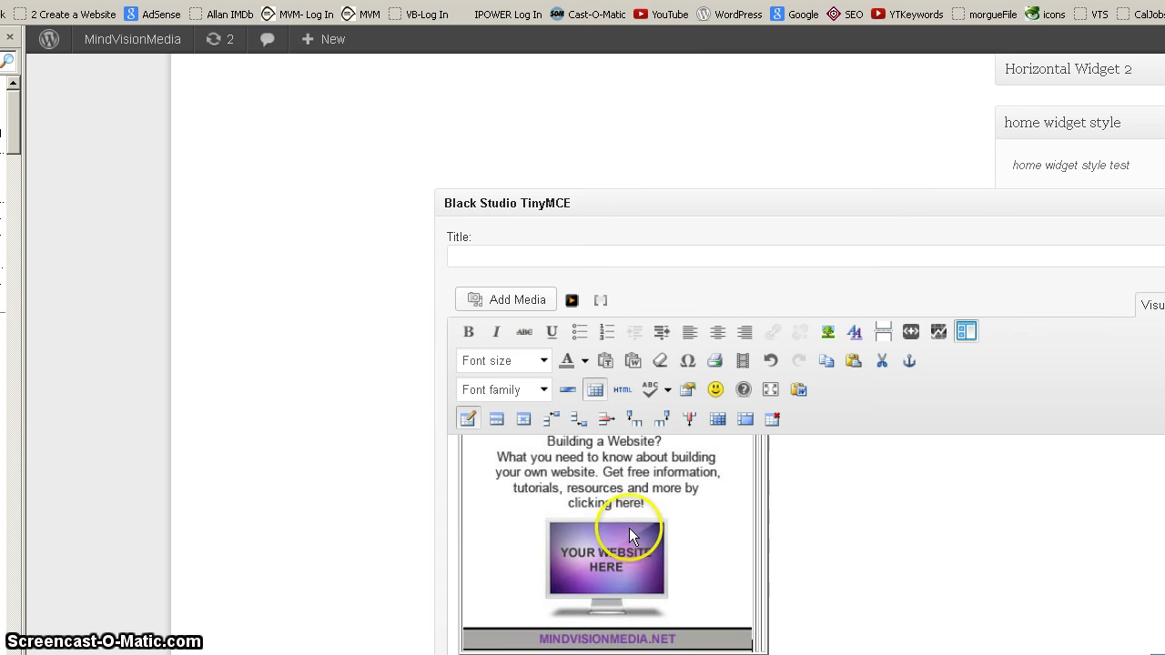
left_click(758, 524)
left_click(485, 299)
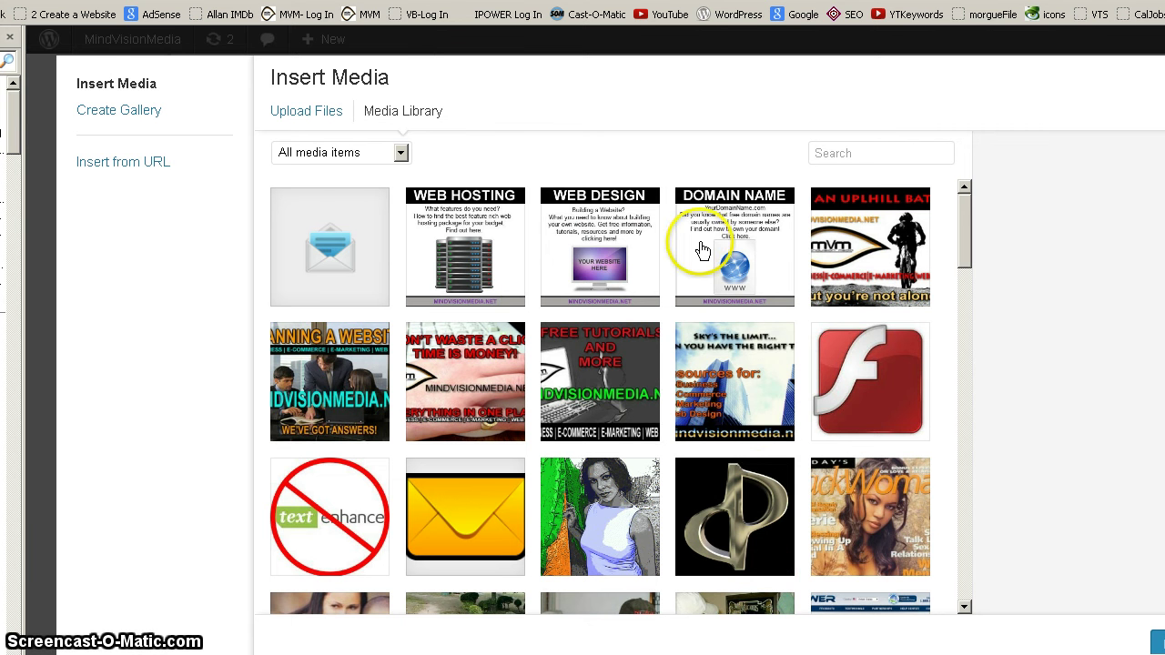
left_click(513, 256)
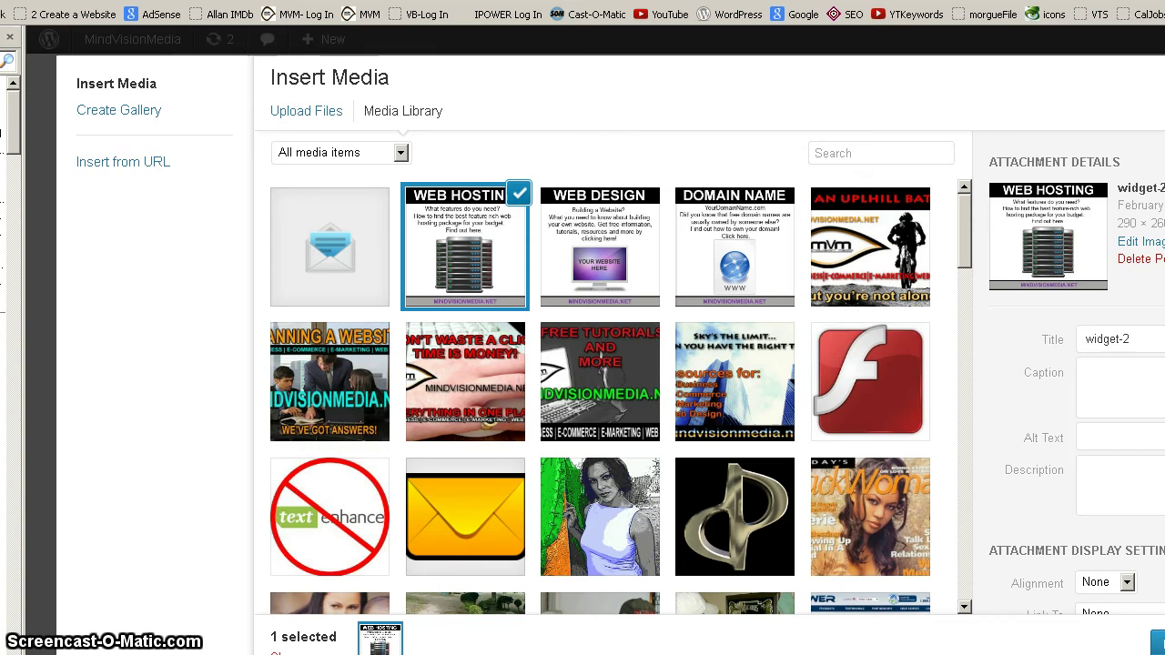
left_click(1149, 642)
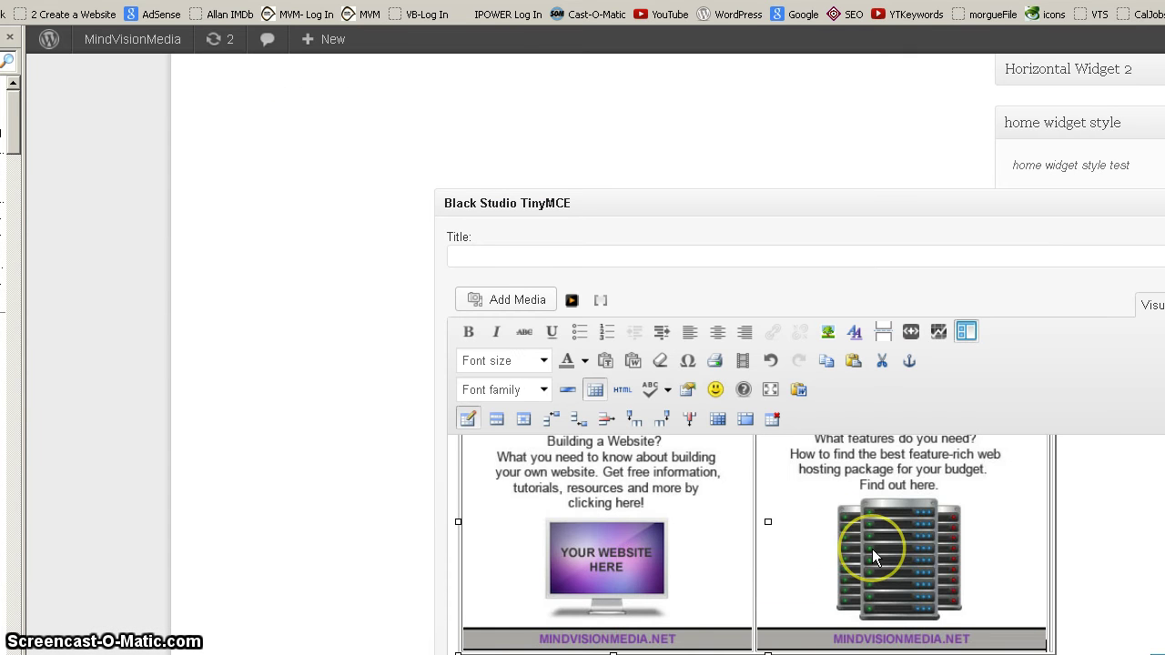
left_click(1055, 516)
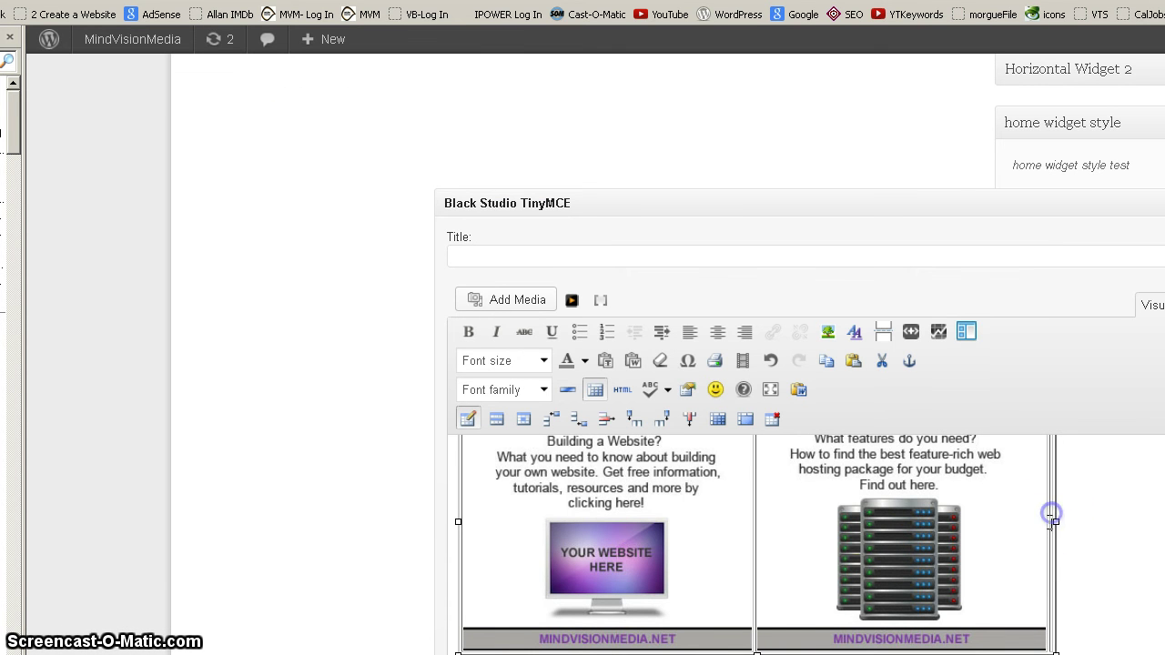
left_click(519, 297)
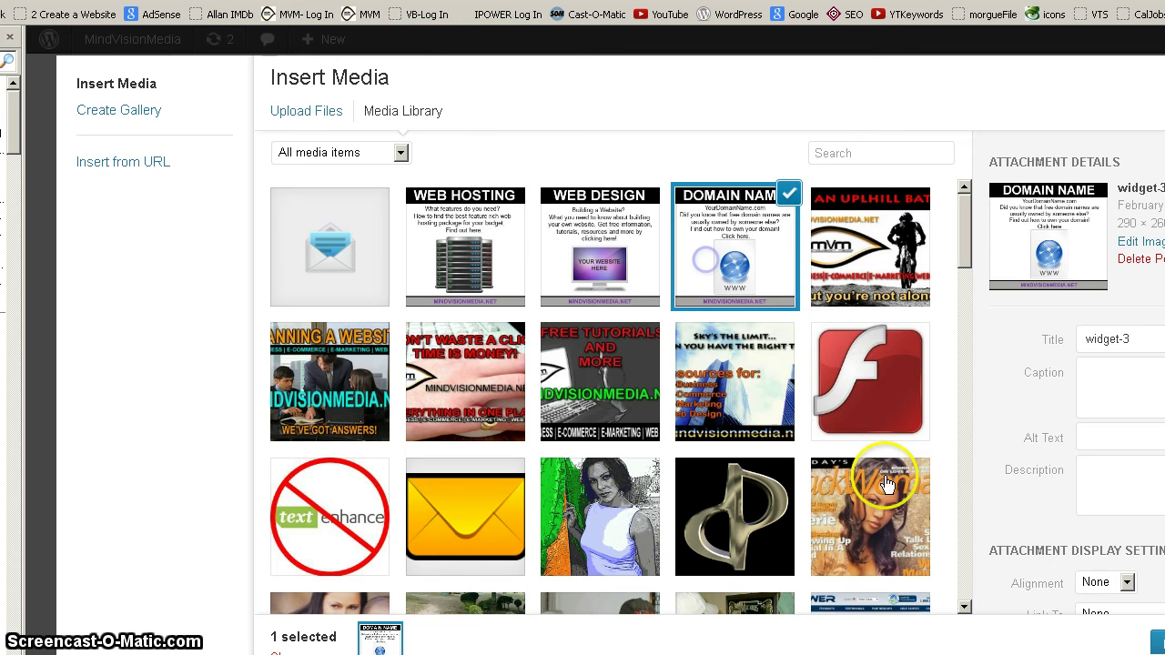
left_click(1156, 642)
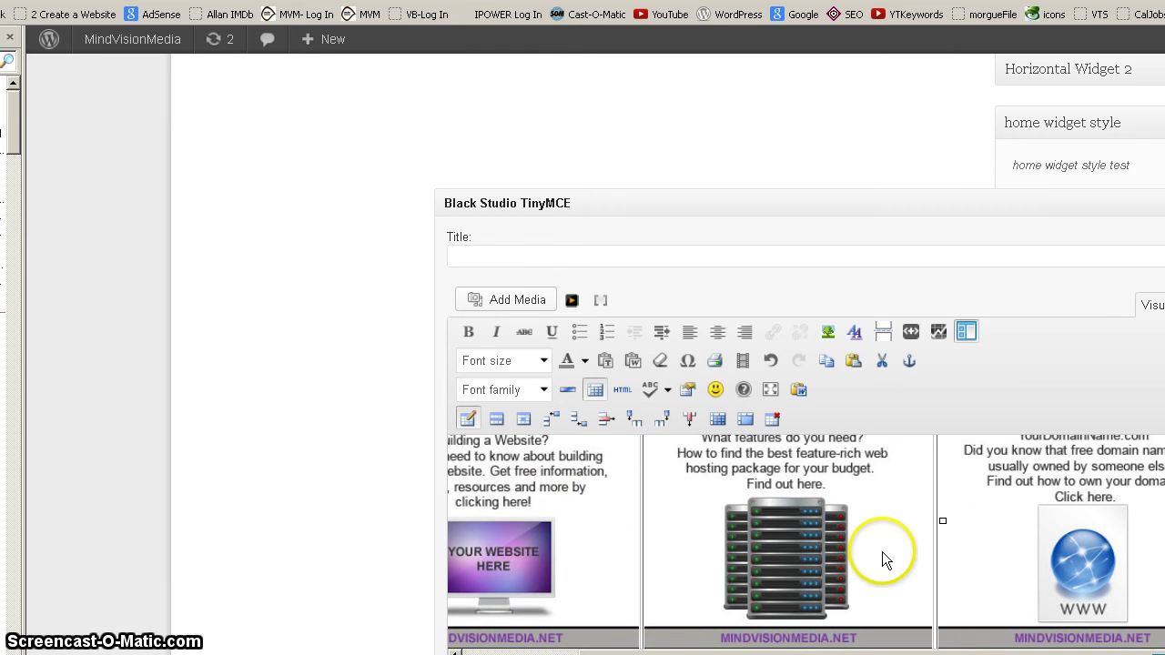
Scale the WEB DESIGN image down to 80% size
scroll(915, 508, "down", 1)
scroll(913, 505, "up", 2)
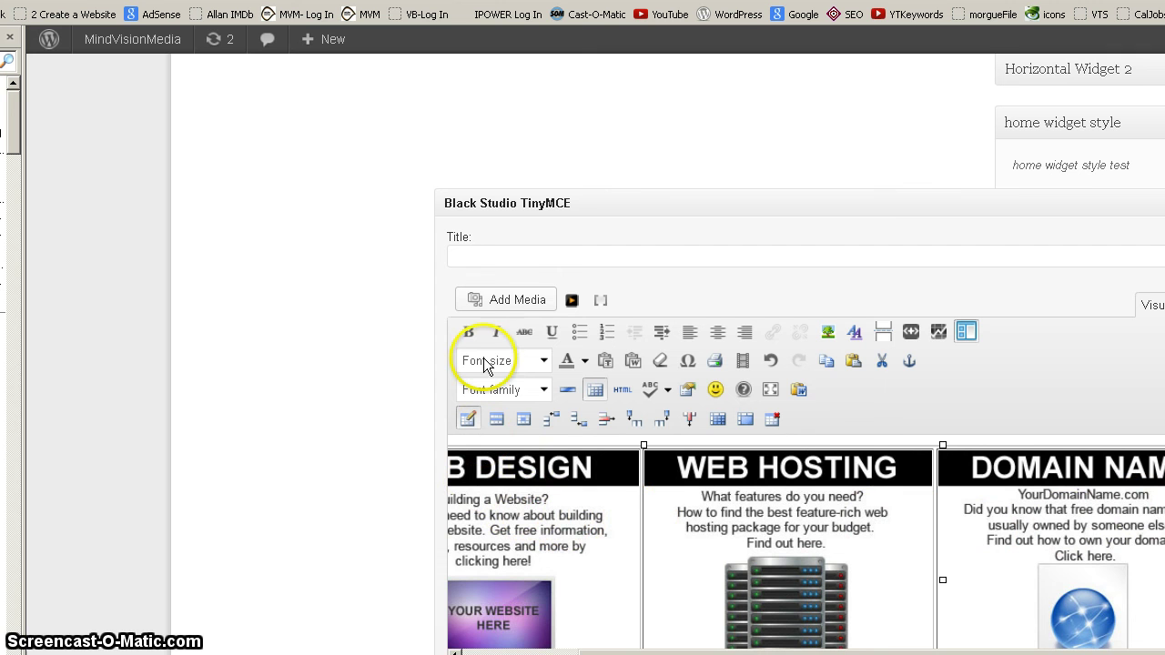
left_click(492, 528)
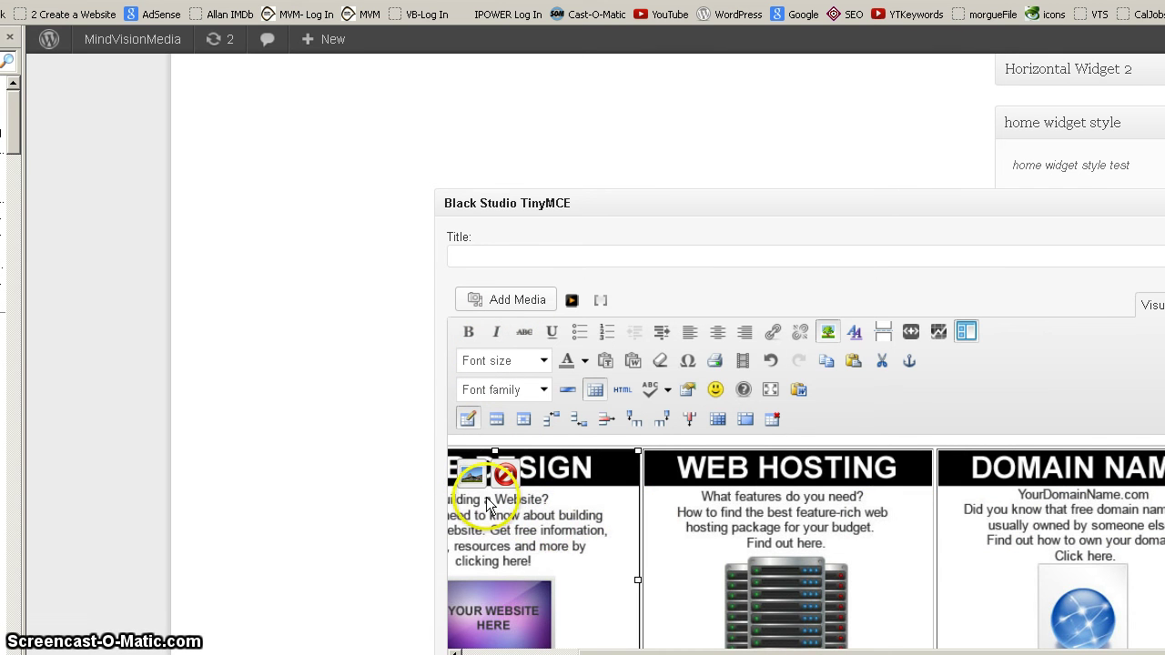
left_click(471, 475)
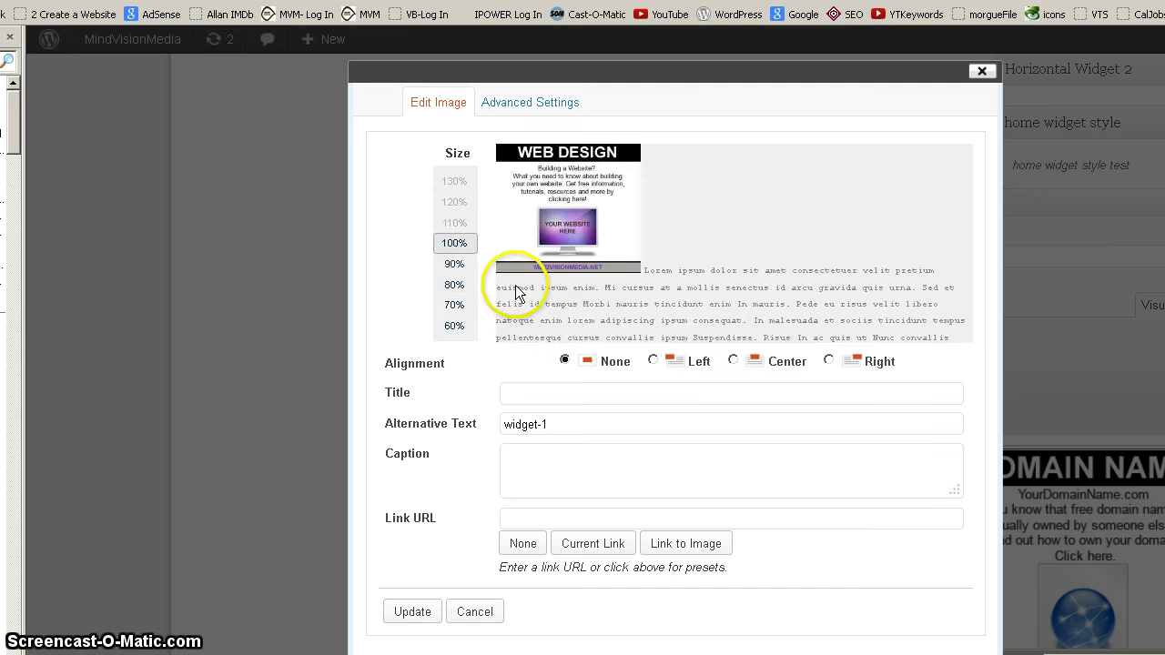
left_click(460, 263)
left_click(454, 284)
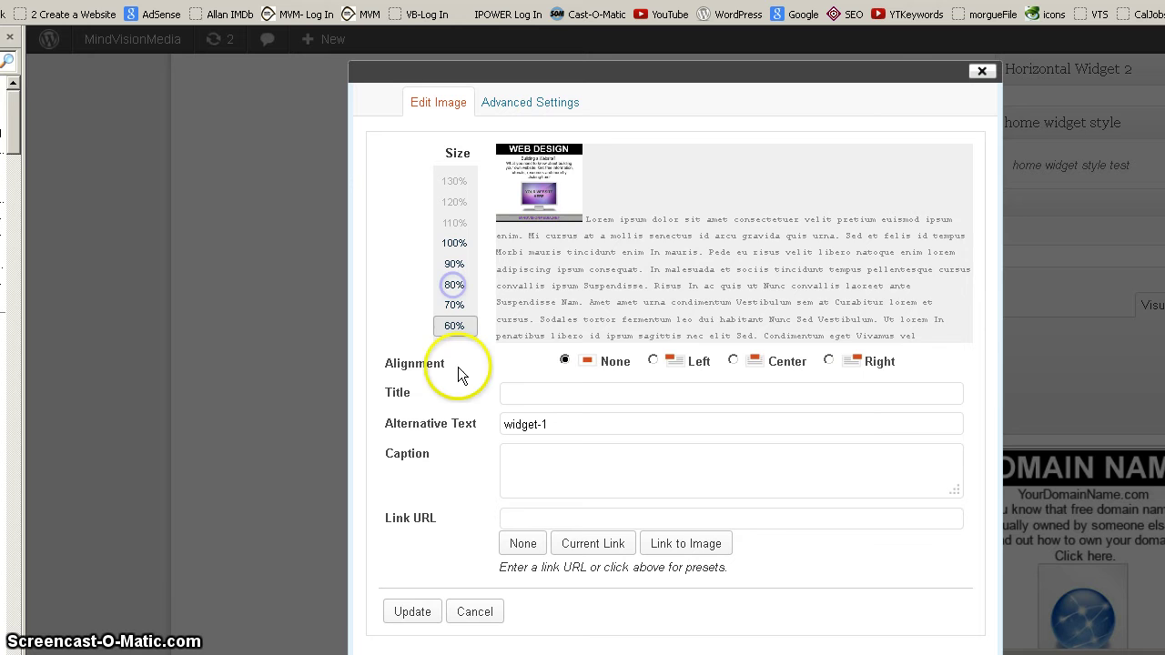
left_click(405, 609)
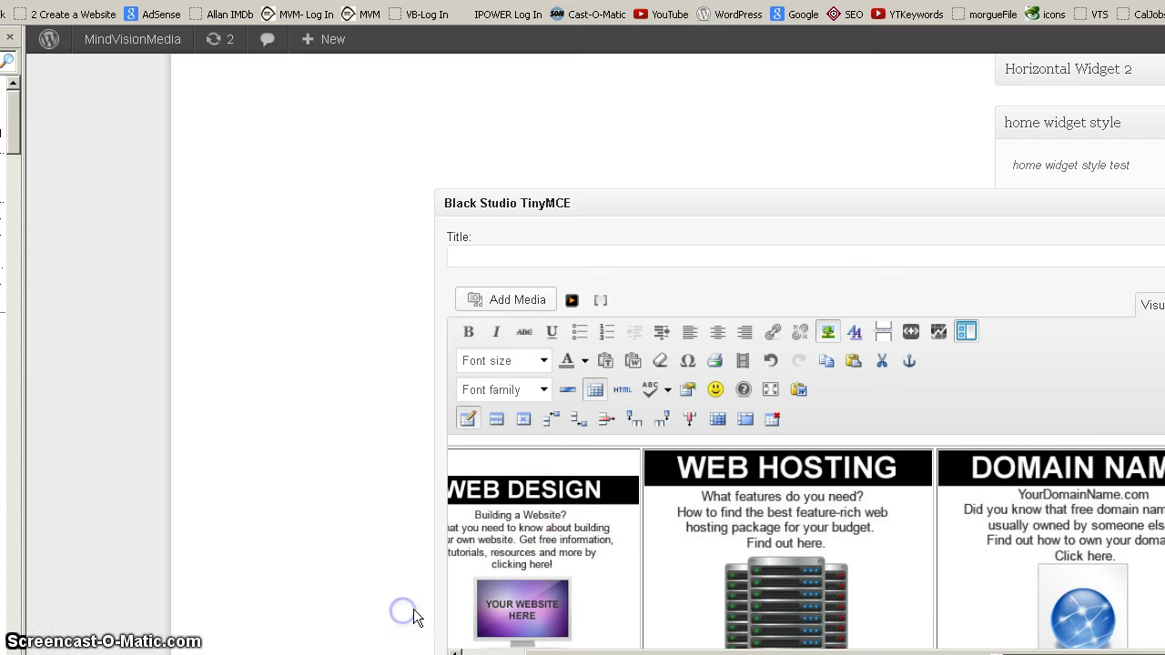
Scale the WEB HOSTING and DOMAIN NAME images to 80% as well
scroll(648, 526, "down", 3)
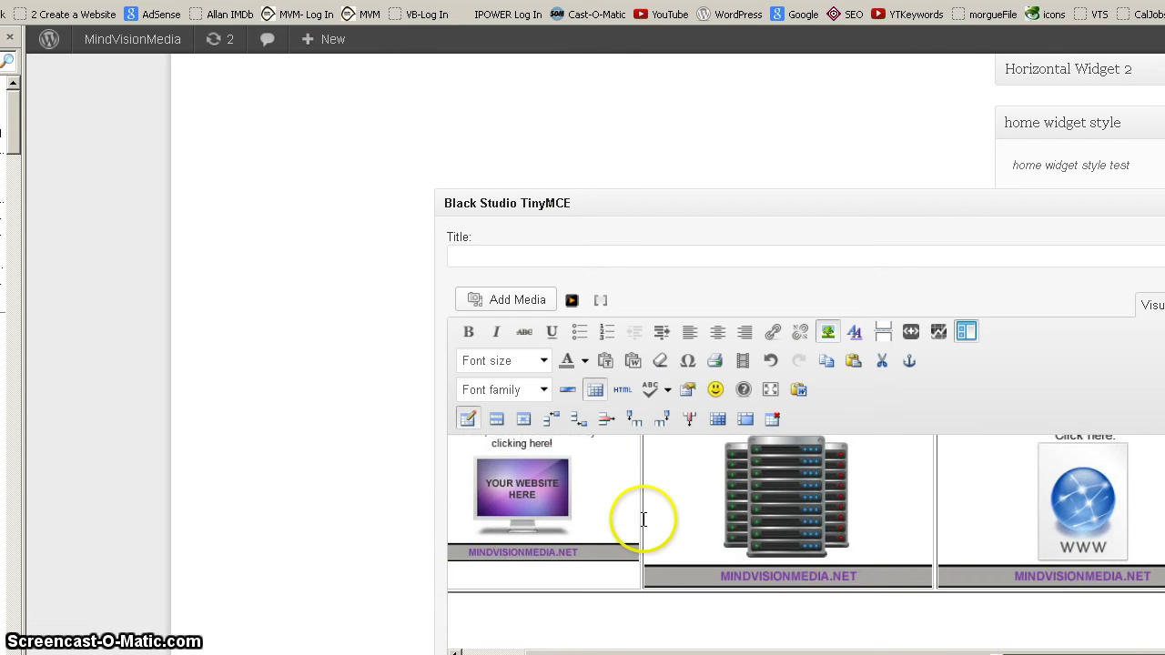
scroll(646, 520, "up", 2)
left_click(738, 550)
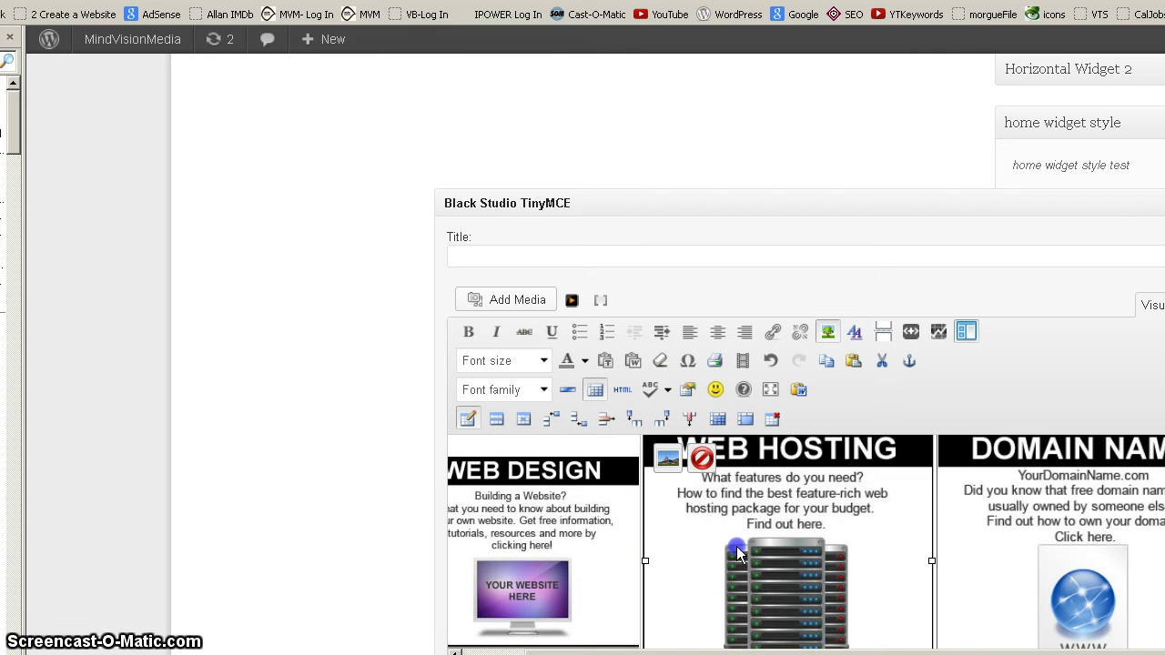
left_click(667, 458)
left_click(454, 284)
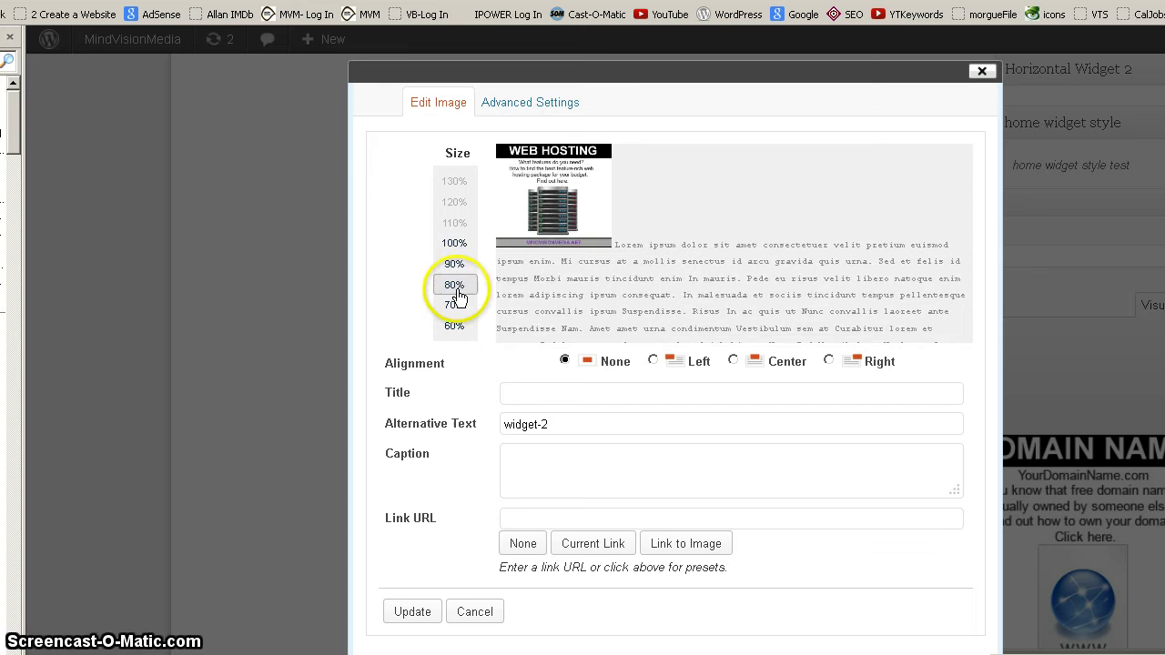
left_click(413, 614)
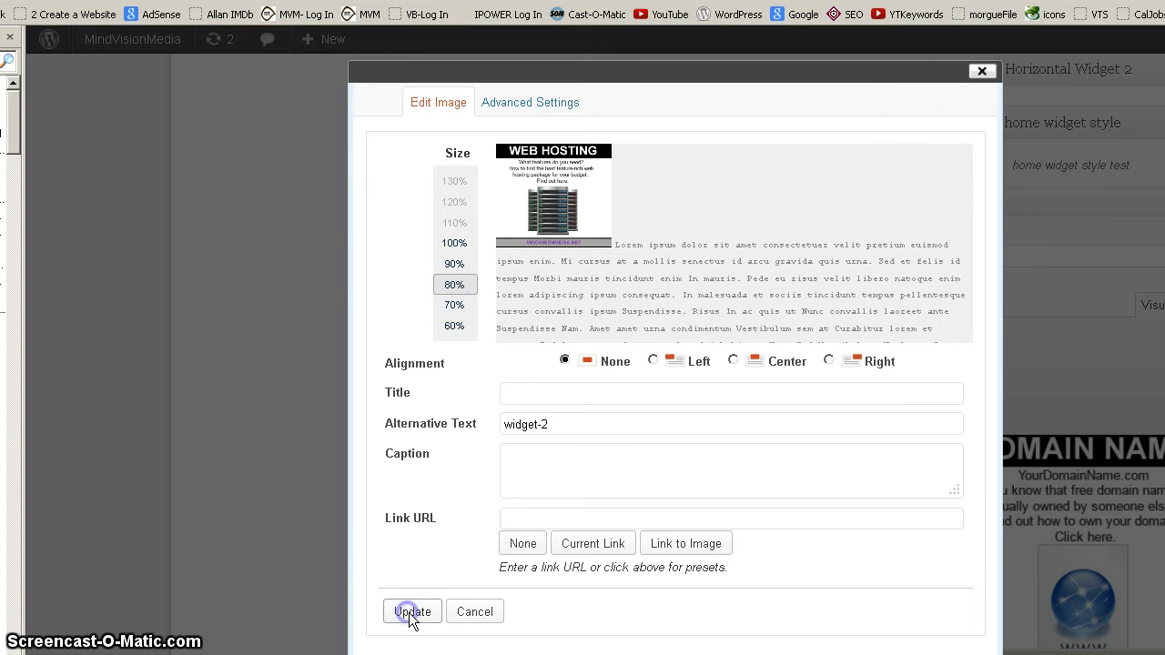
left_click(972, 534)
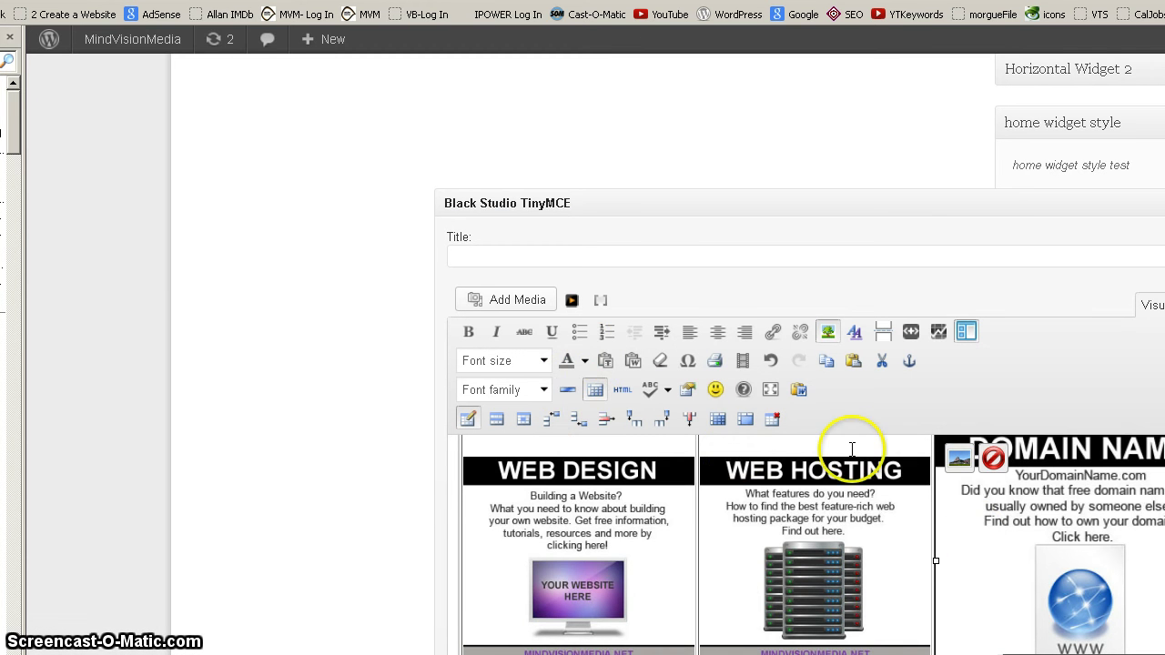
left_click(958, 458)
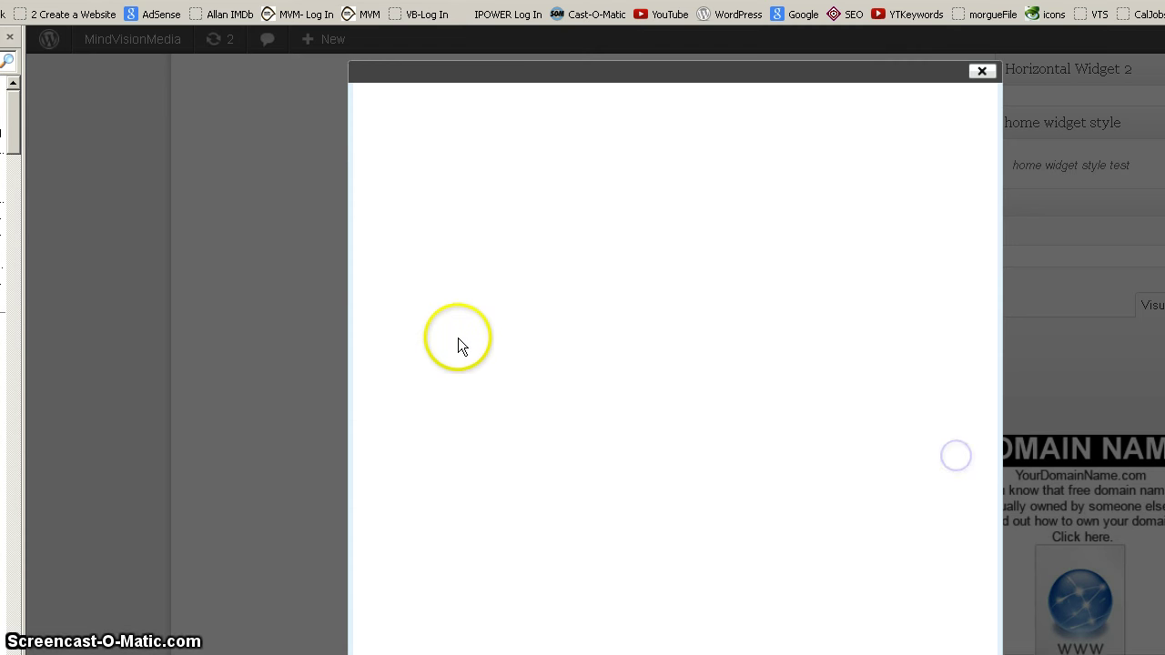
left_click(455, 285)
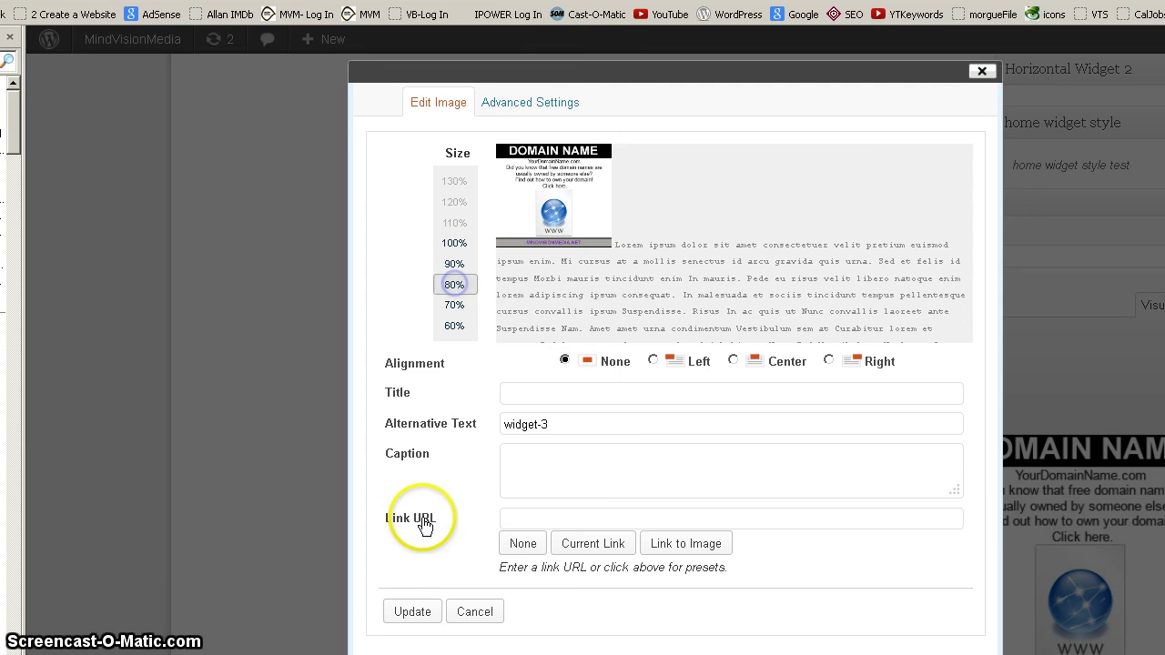
left_click(409, 614)
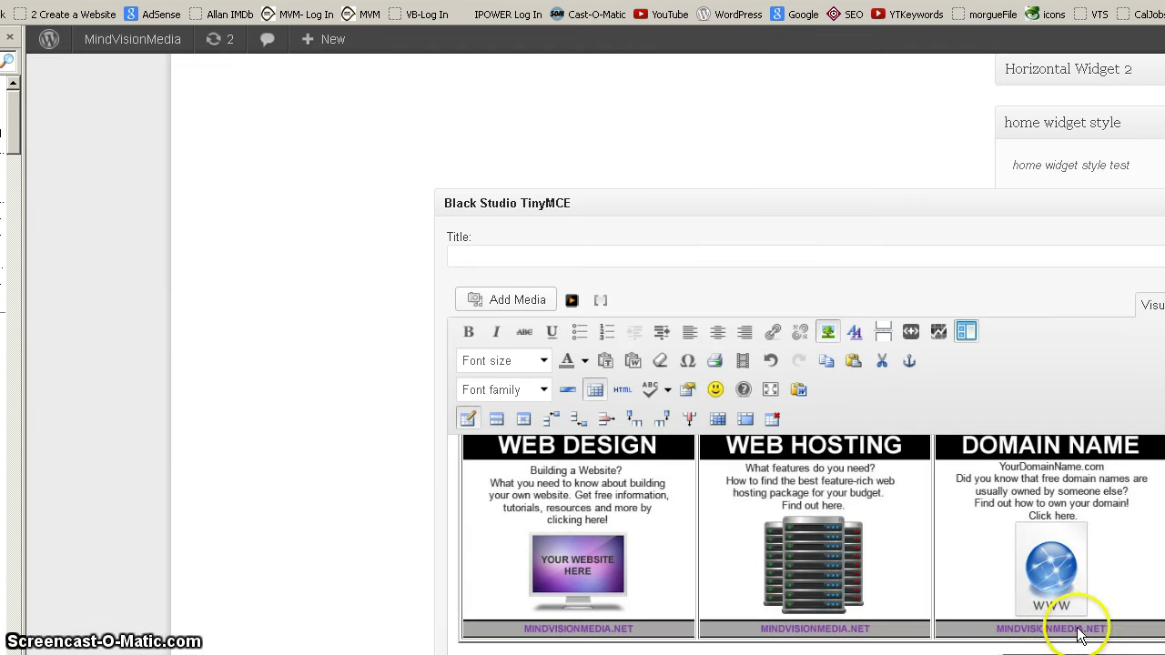
scroll(1074, 628, "down", 1)
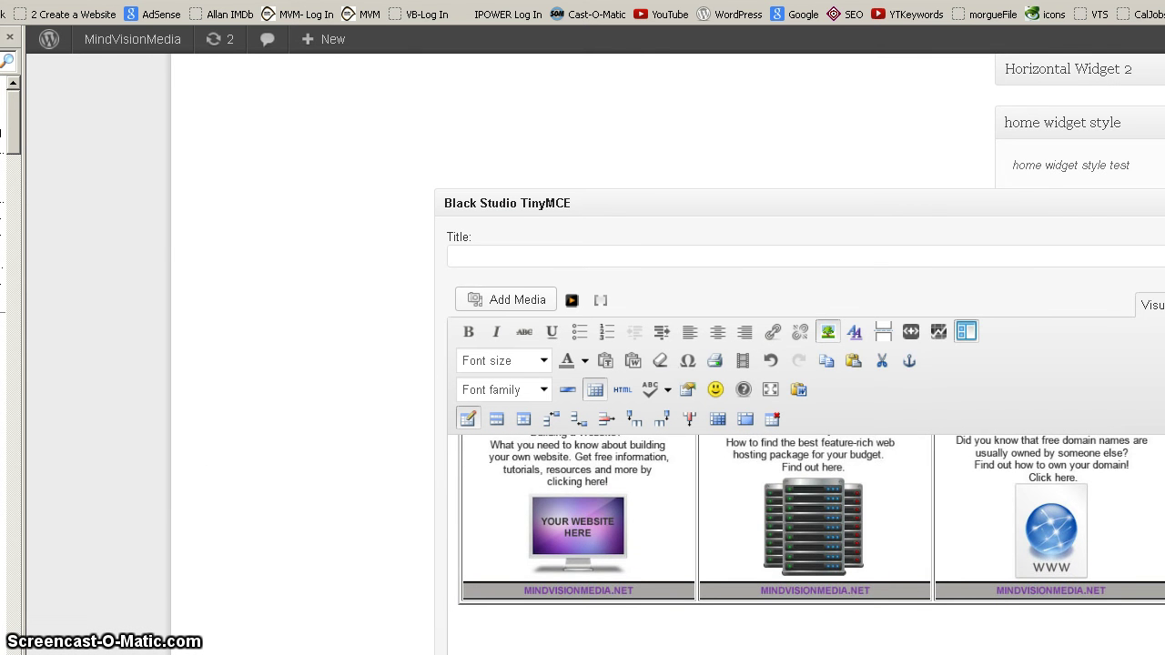
scroll(801, 409, "down", 3)
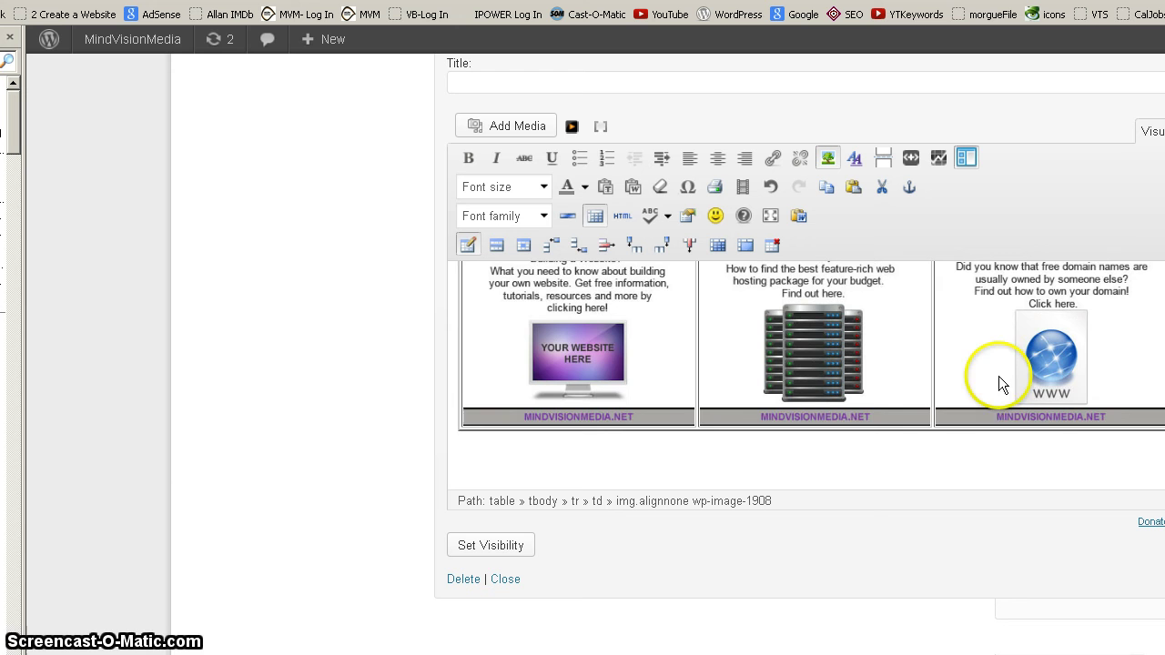
scroll(1144, 438, "up", 1)
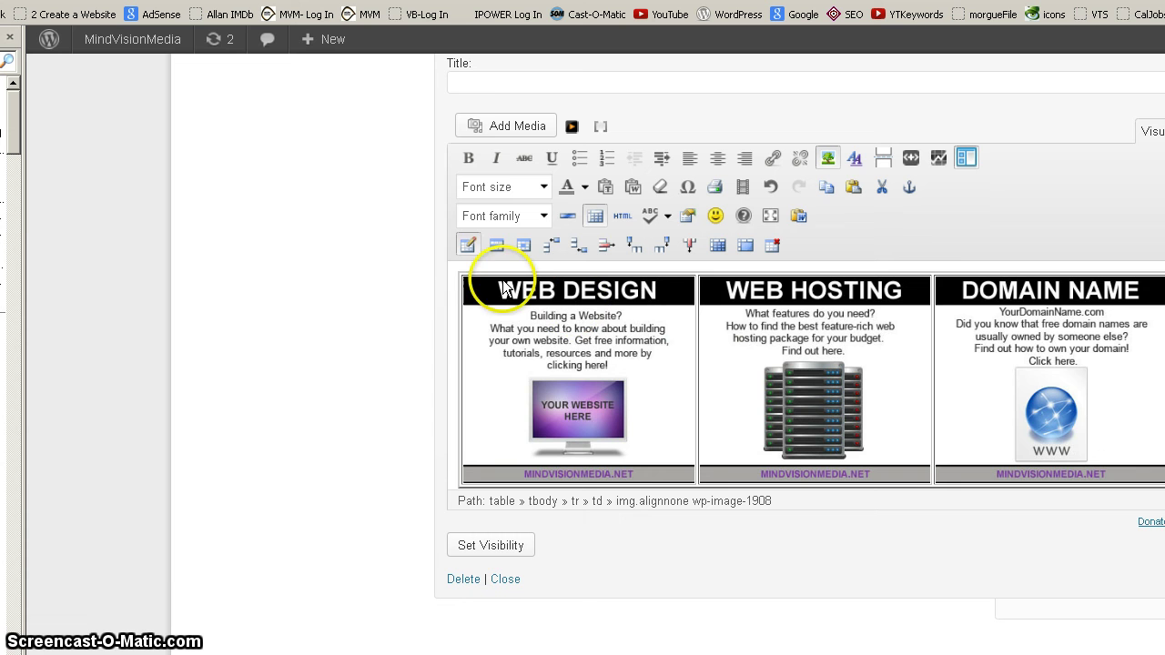
Set the widget table's Cell Padding to 3 and Cell Spacing to 3, and apply the change
left_click(462, 270)
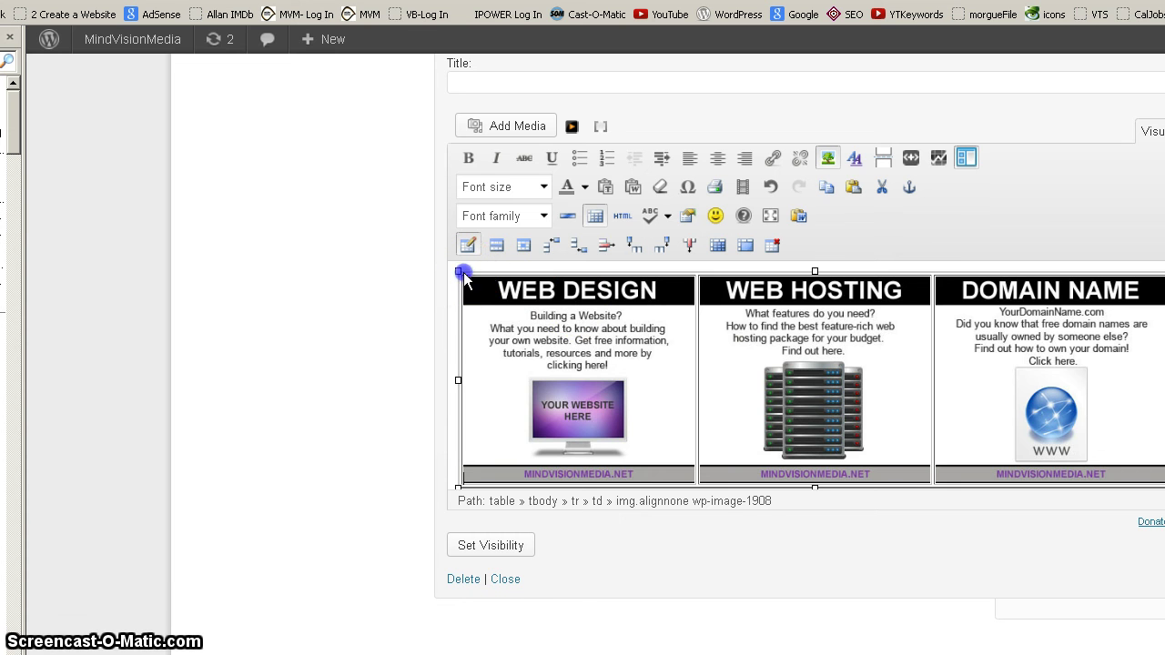
left_click(465, 246)
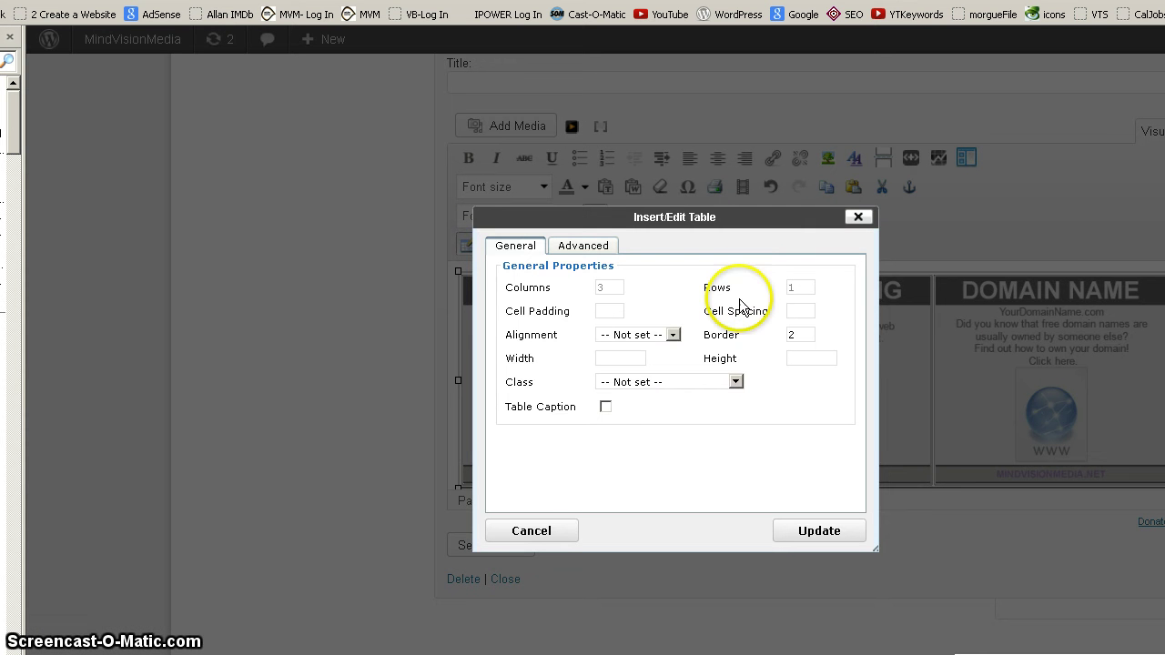
left_click(606, 310)
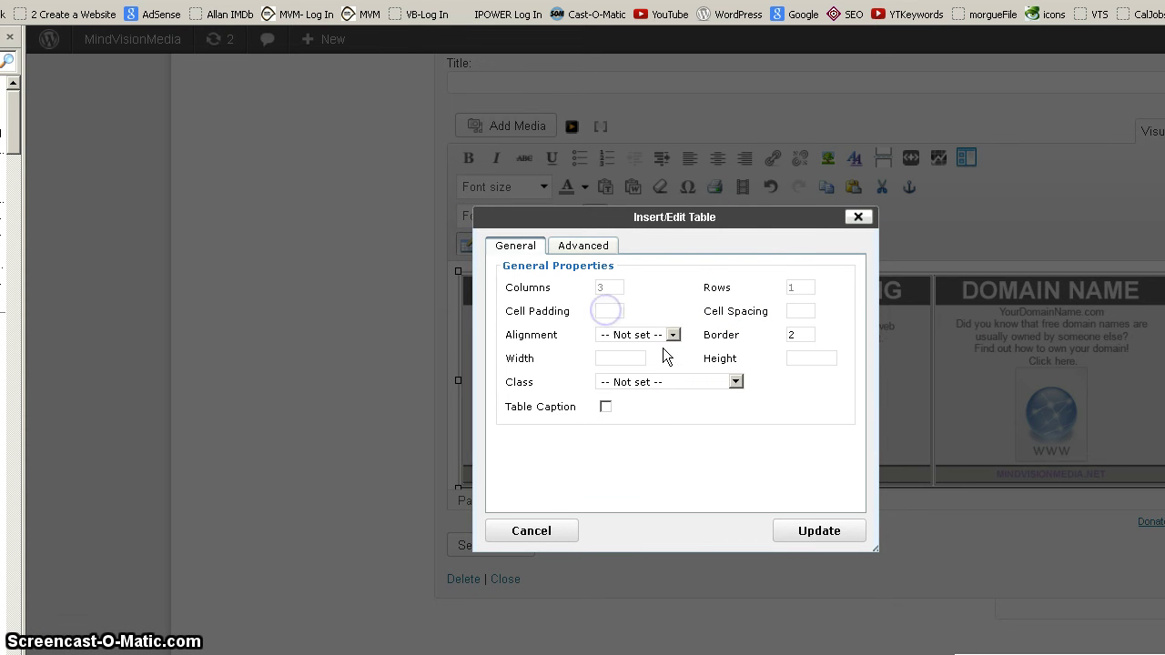
type("3")
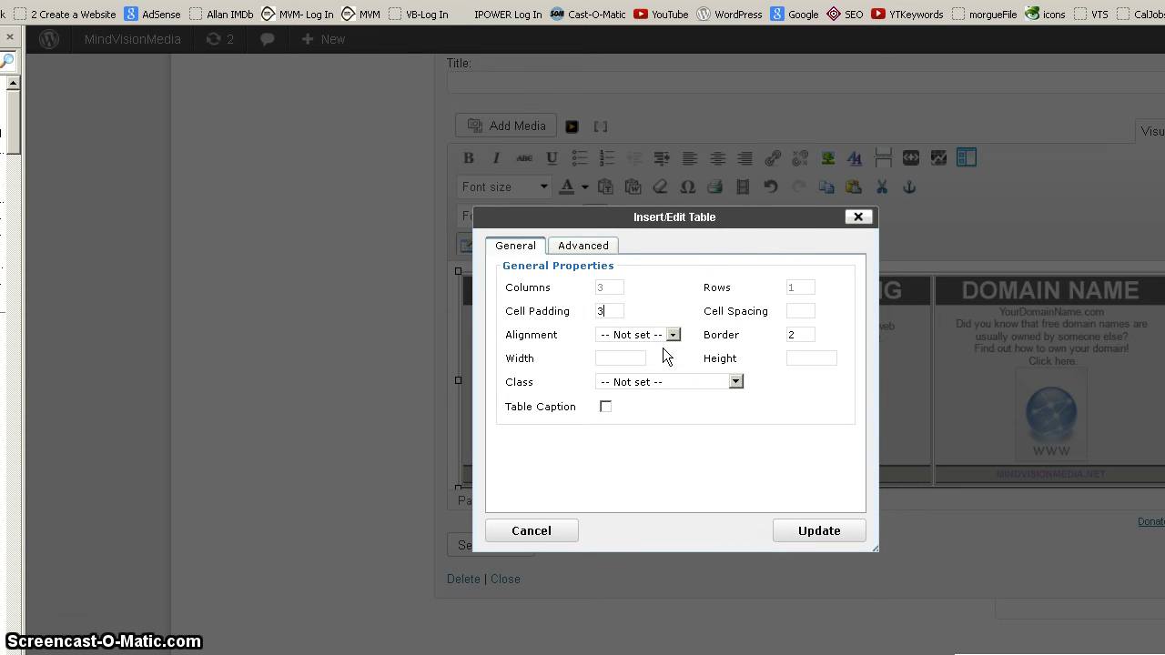
left_click(789, 310)
type("3")
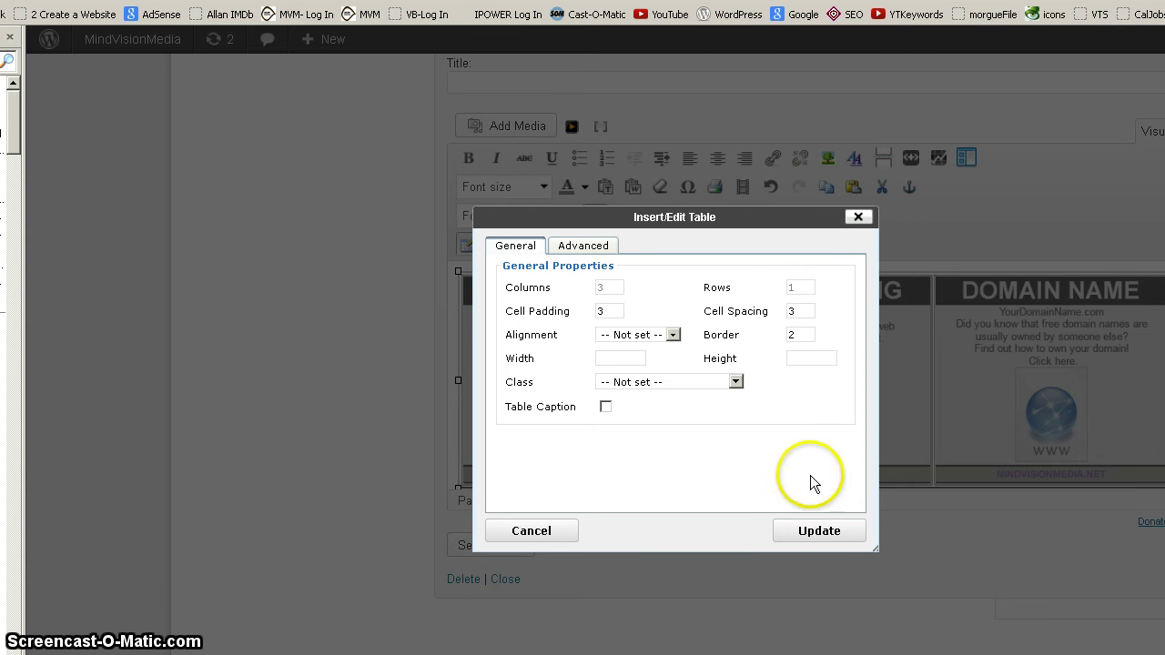
left_click(789, 533)
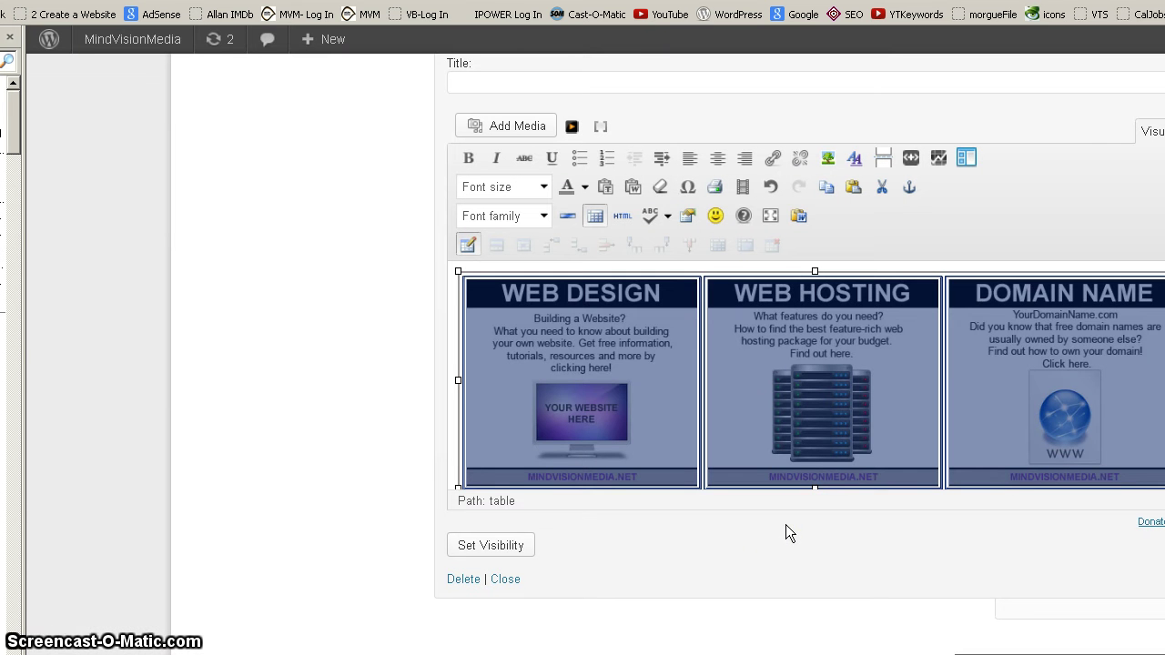
left_click(785, 537)
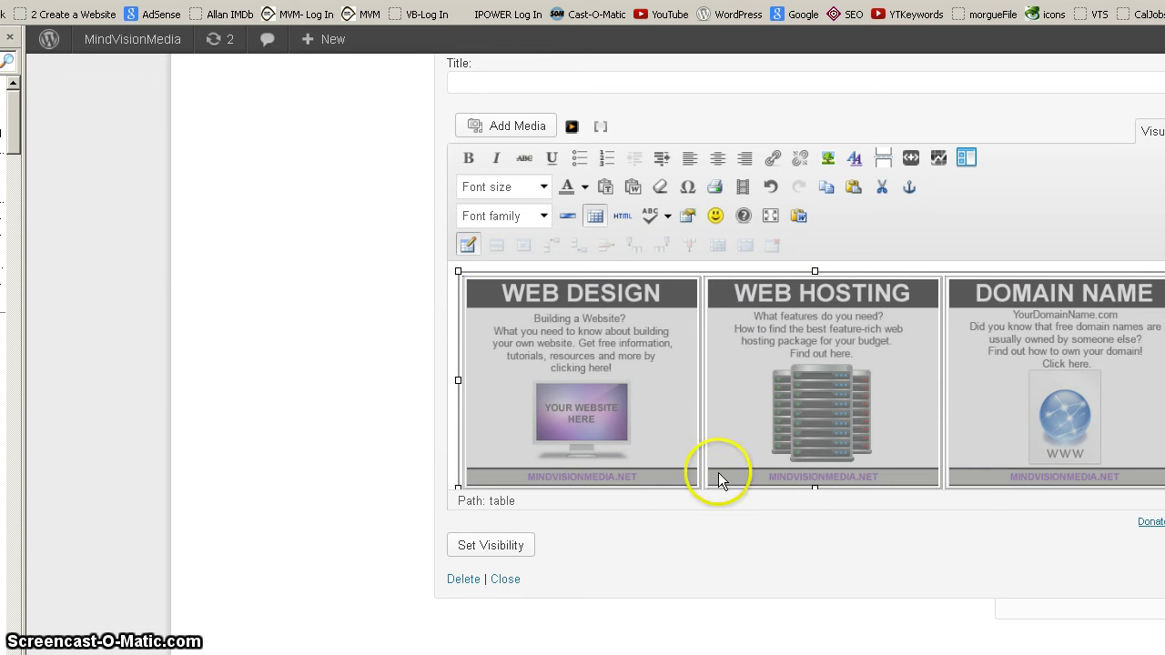
left_click(690, 267)
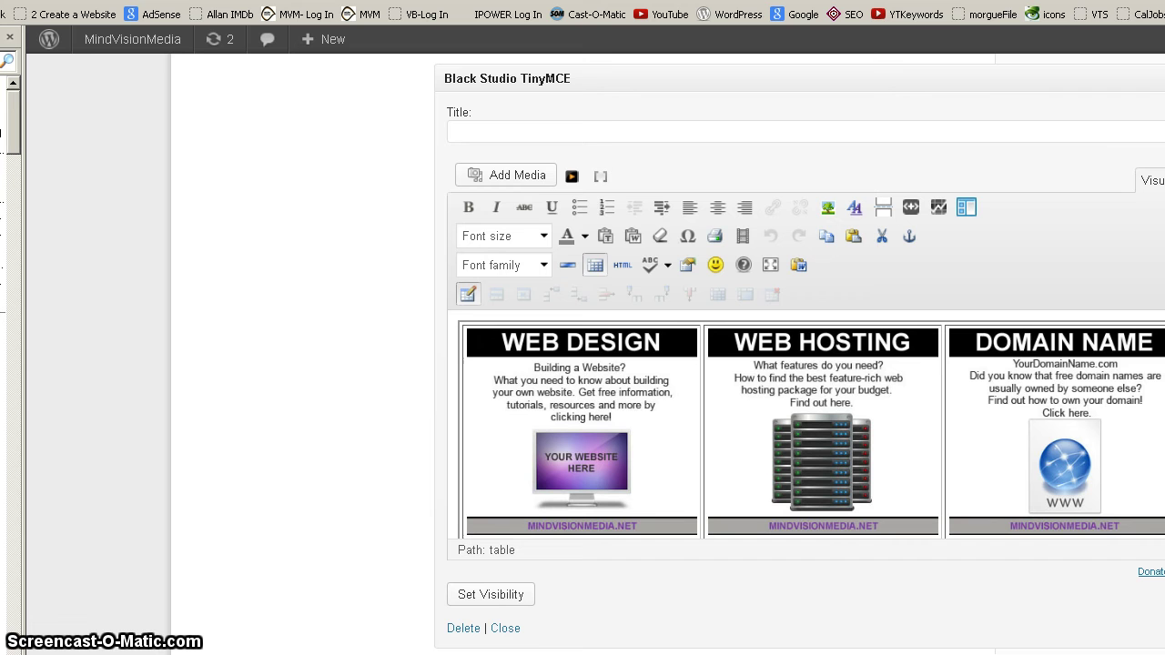
Close the widget panel, collapse the home widget style sidebar, and go to the Pages list
left_click(506, 628)
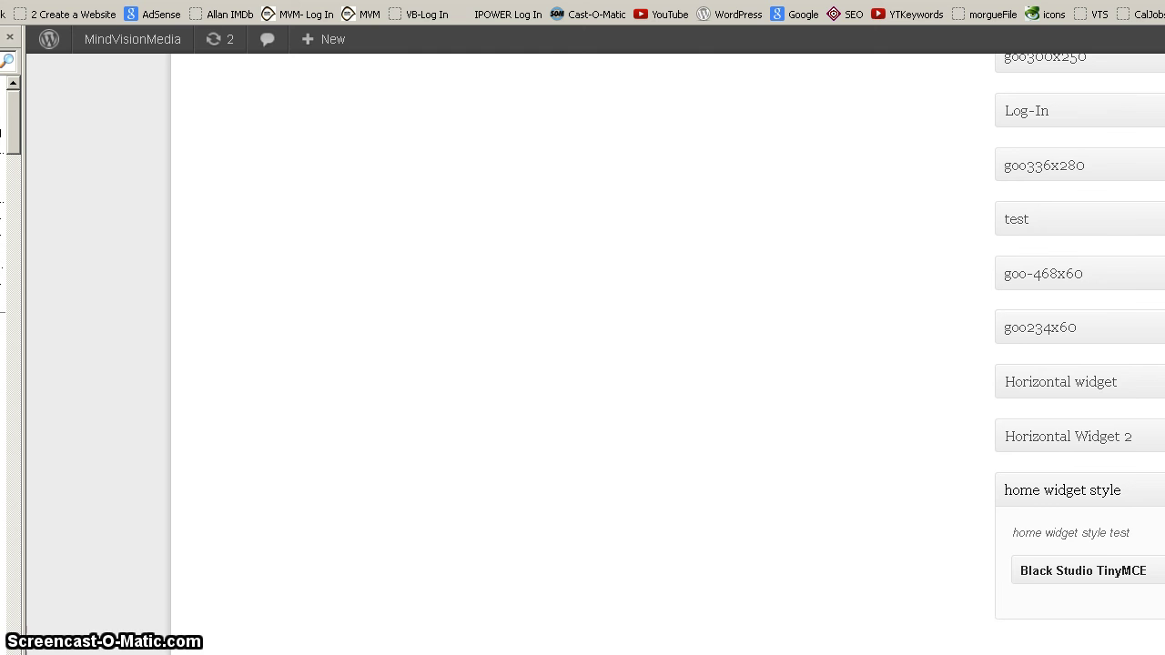
left_click(1156, 490)
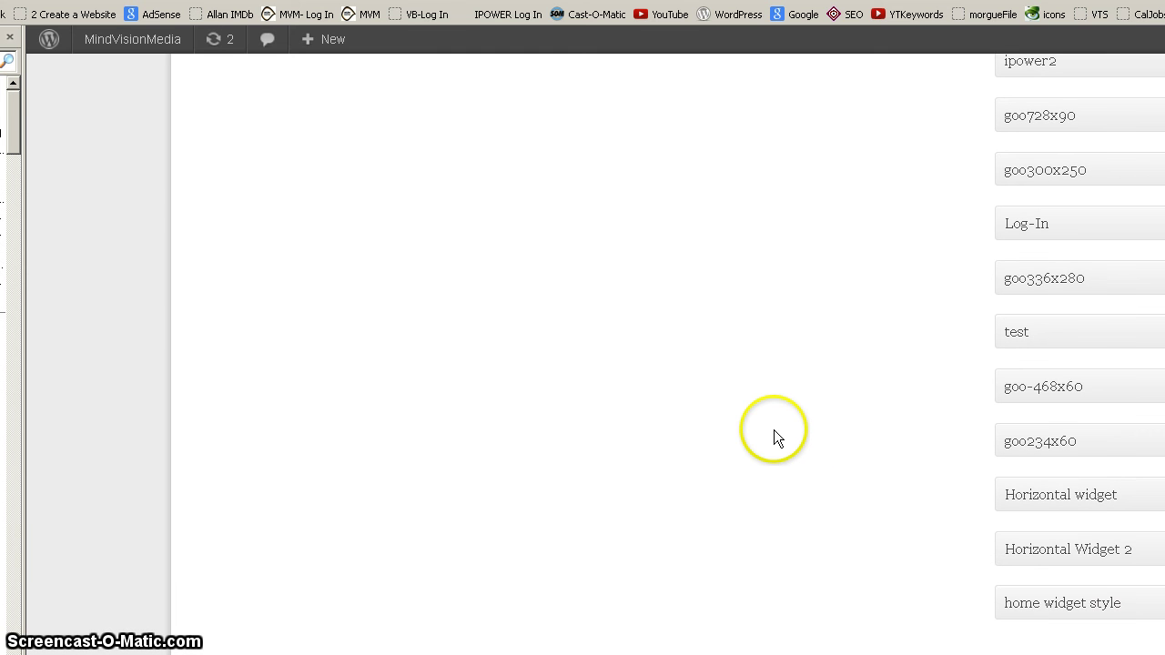
scroll(782, 436, "up", 10)
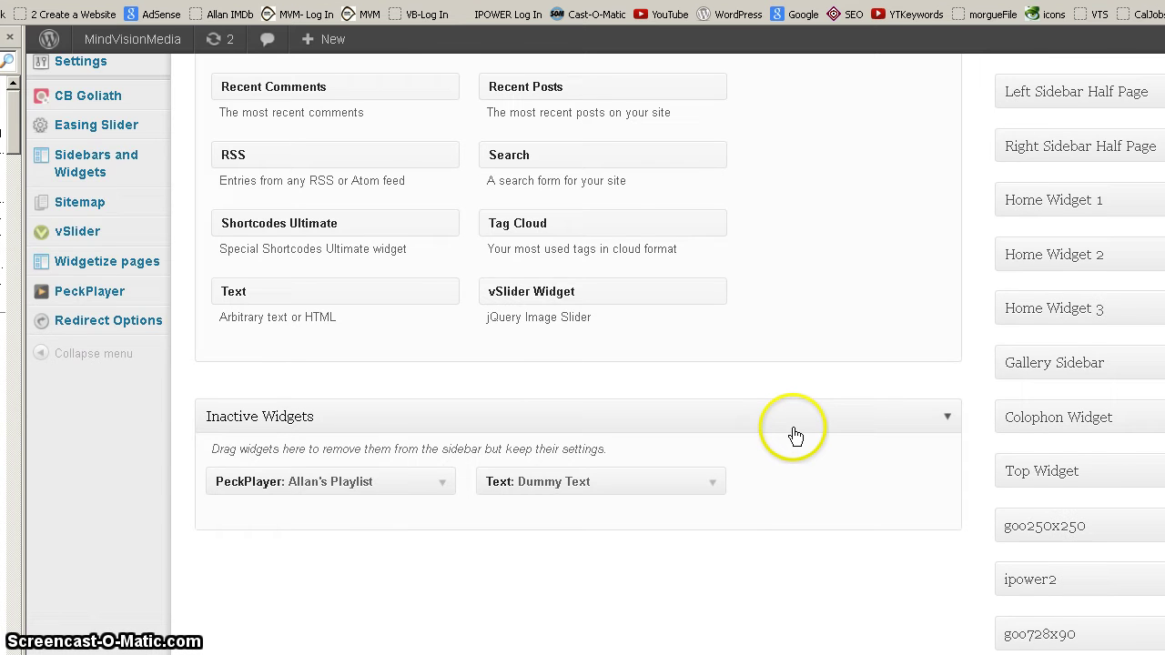
scroll(794, 435, "up", 5)
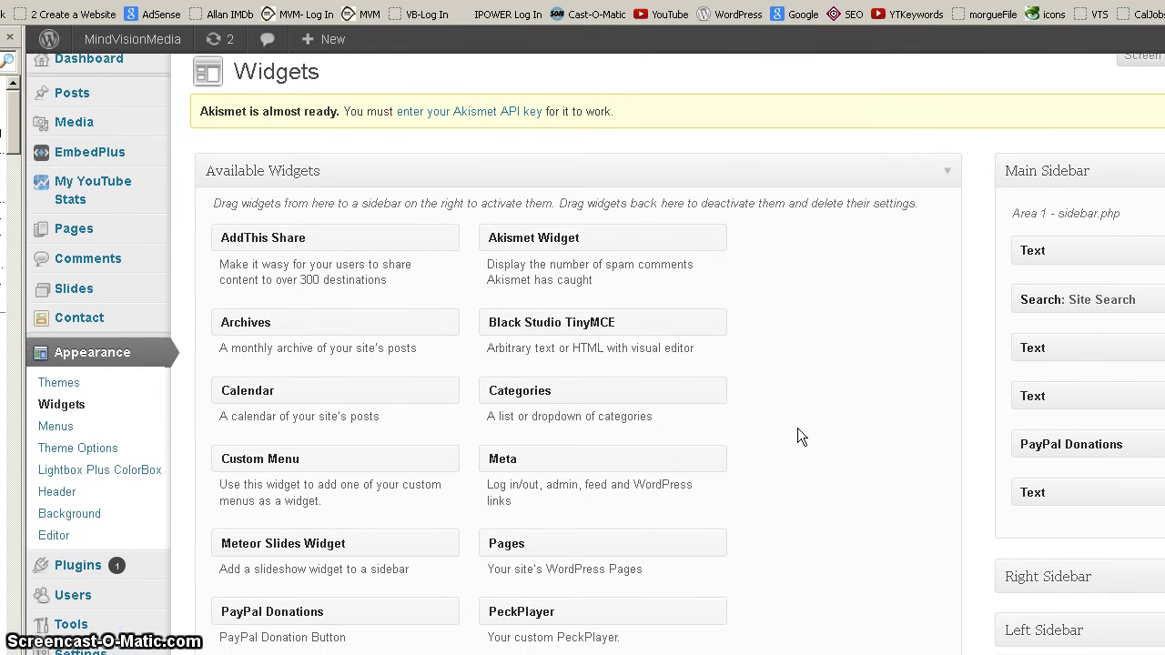
mouse_move(75, 246)
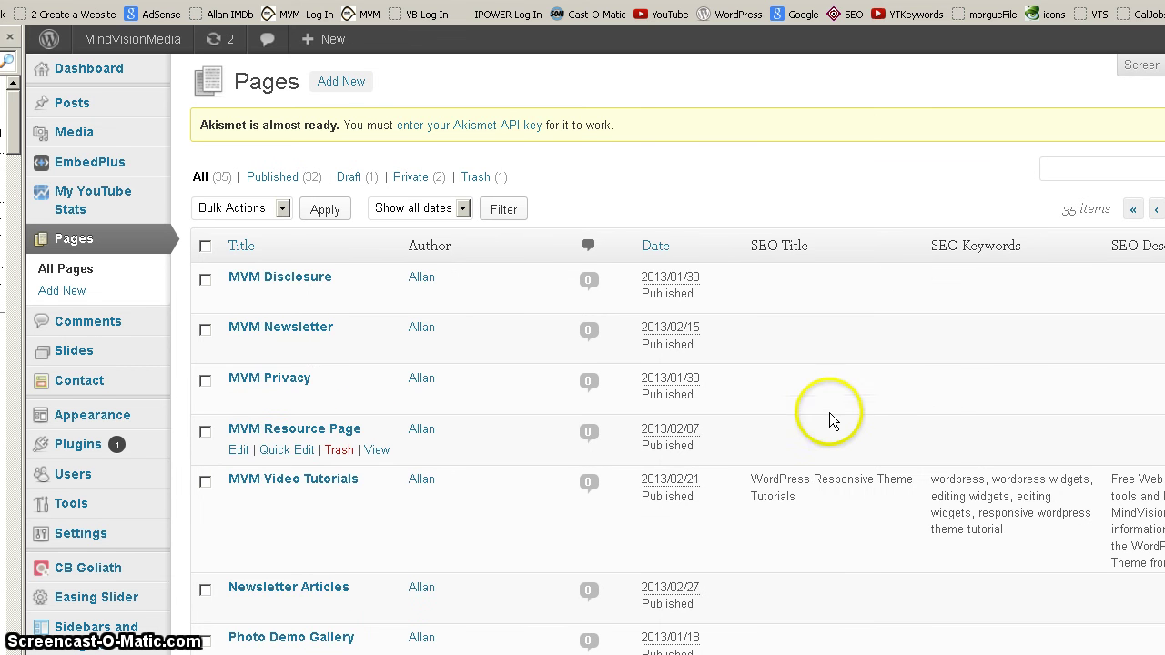
scroll(828, 416, "down", 4)
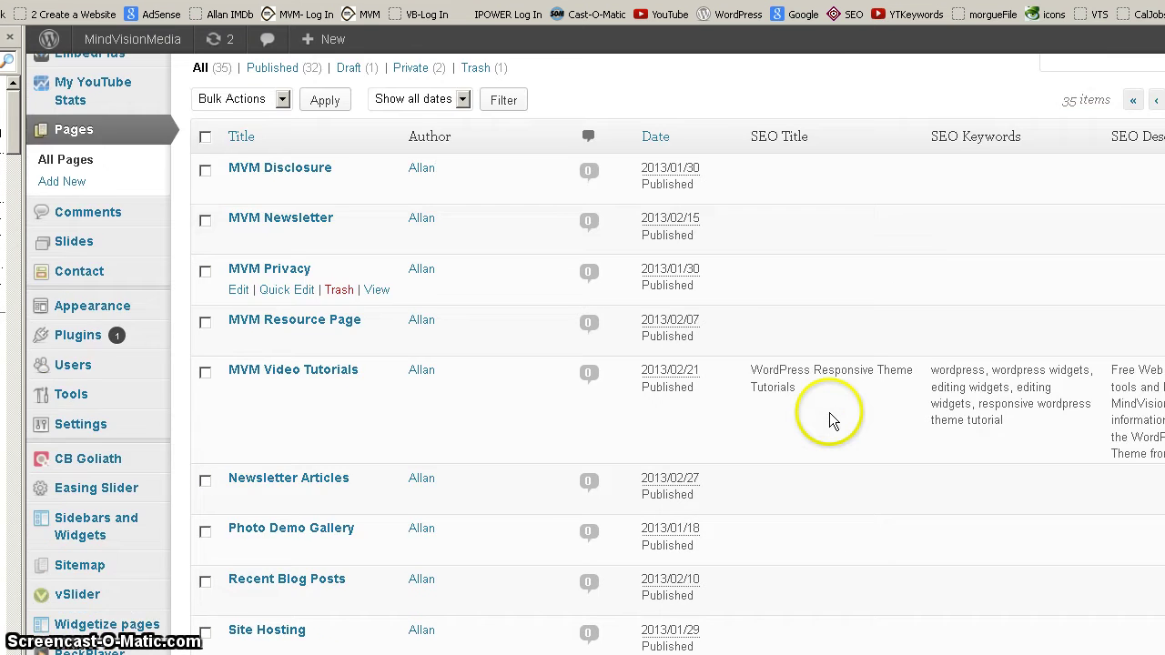
scroll(828, 419, "down", 2)
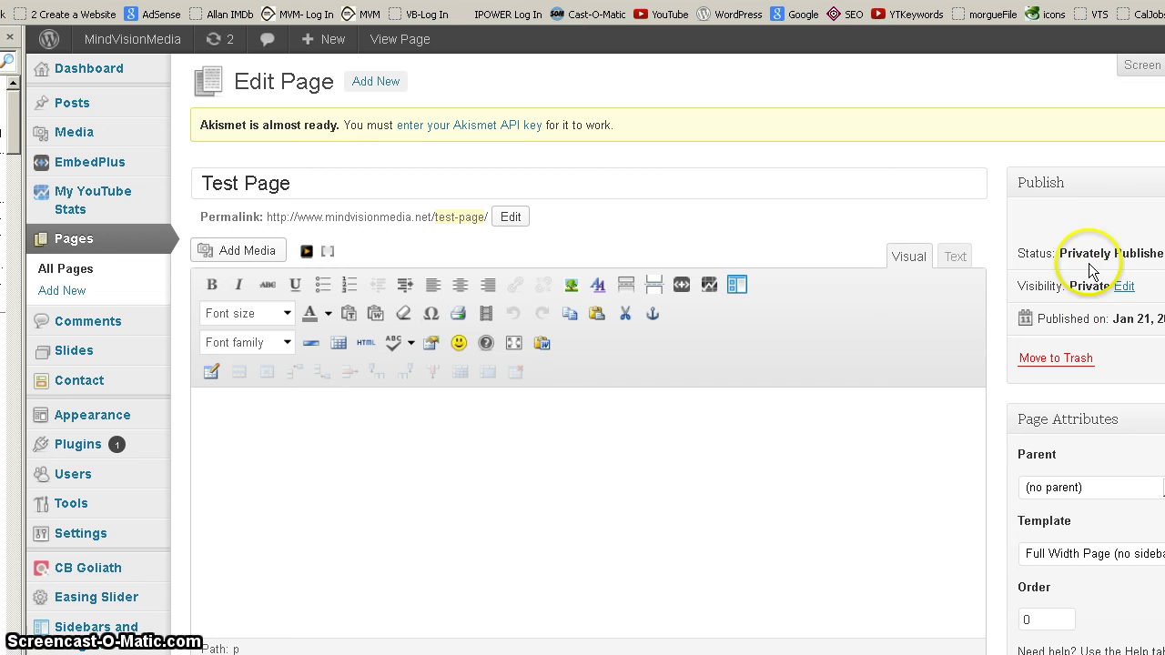
left_click(1125, 287)
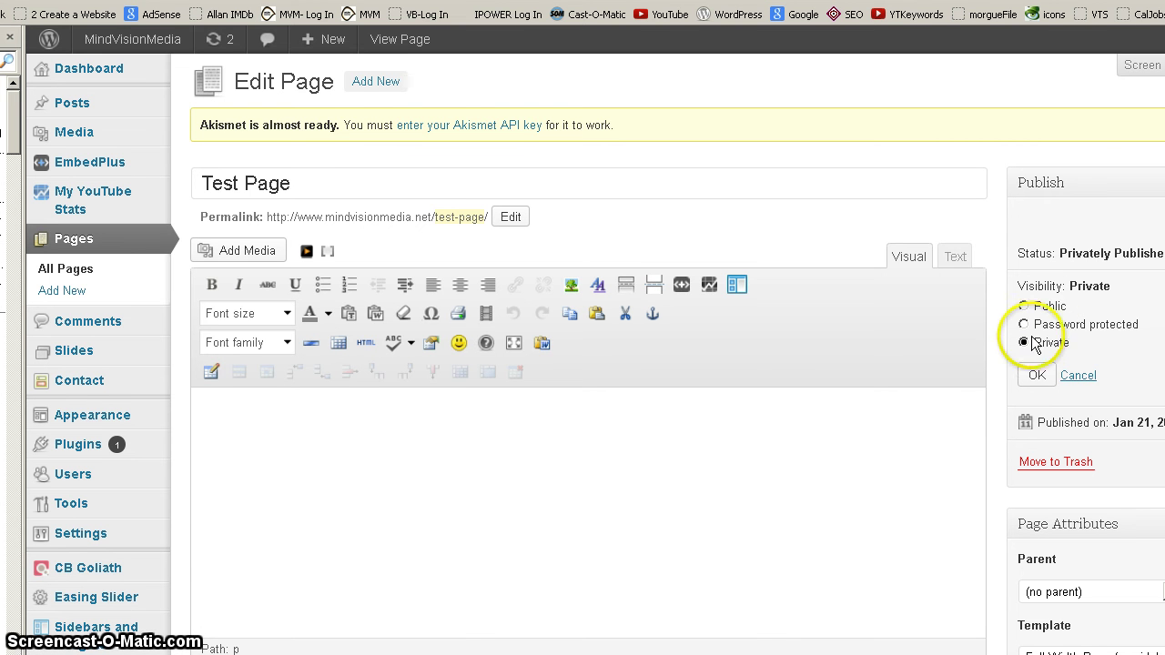
left_click(1075, 375)
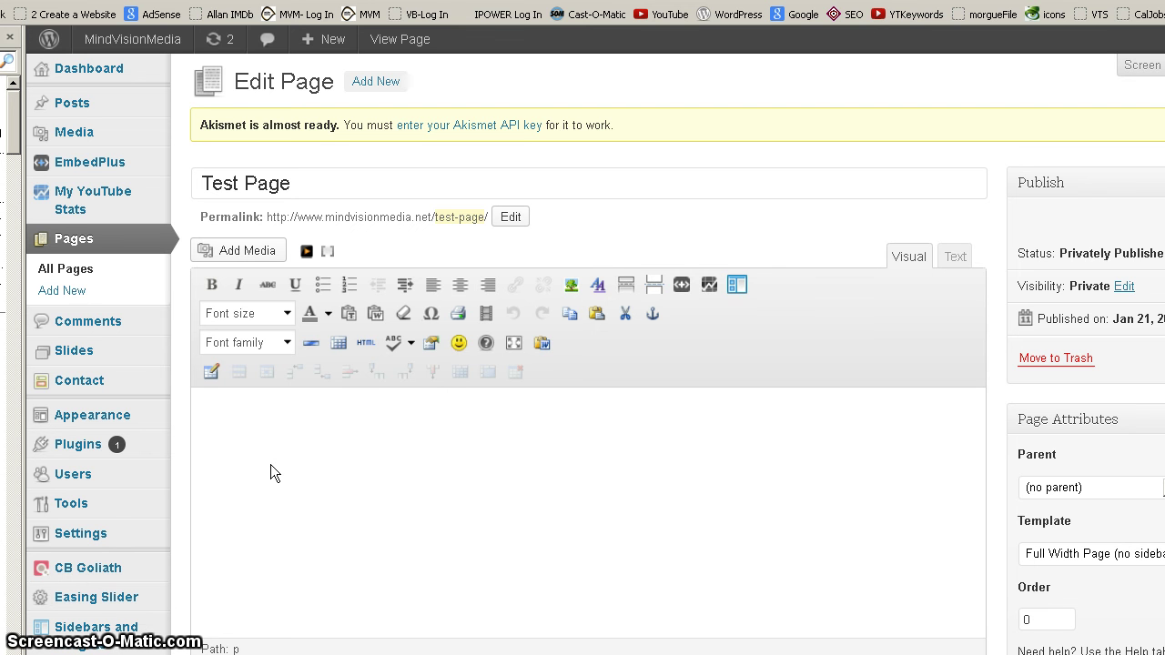
Insert the home widget style sidebar shortcode [otw_is sidebar=otw-sidebar-12] into the empty Test Page body
left_click(586, 439)
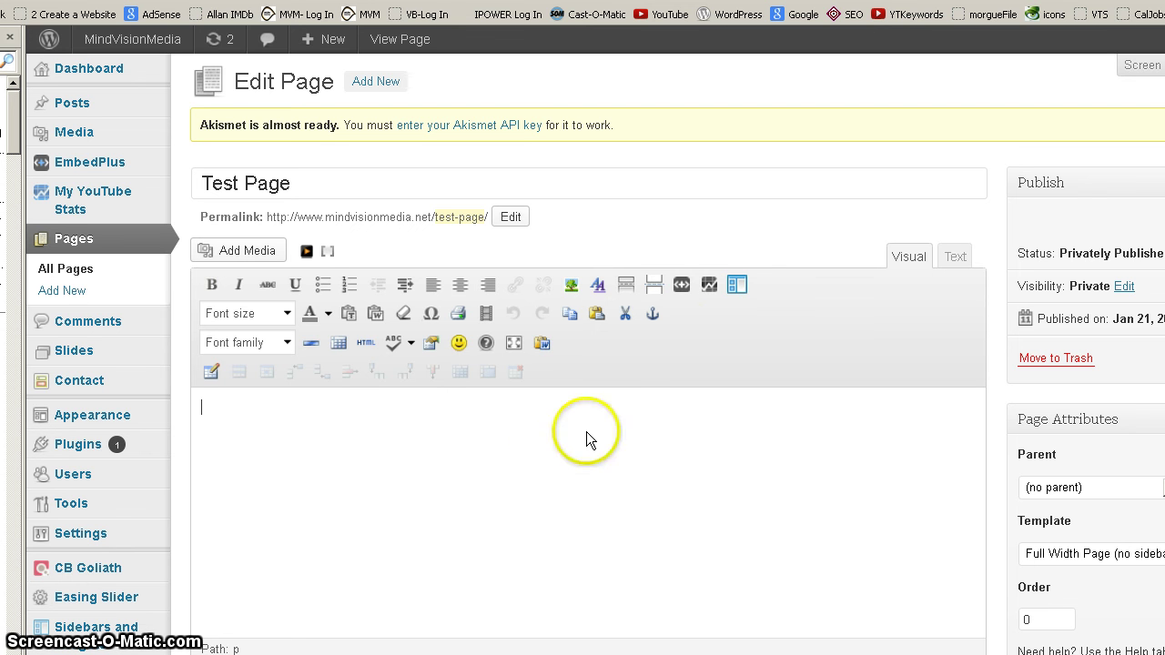
left_click(737, 284)
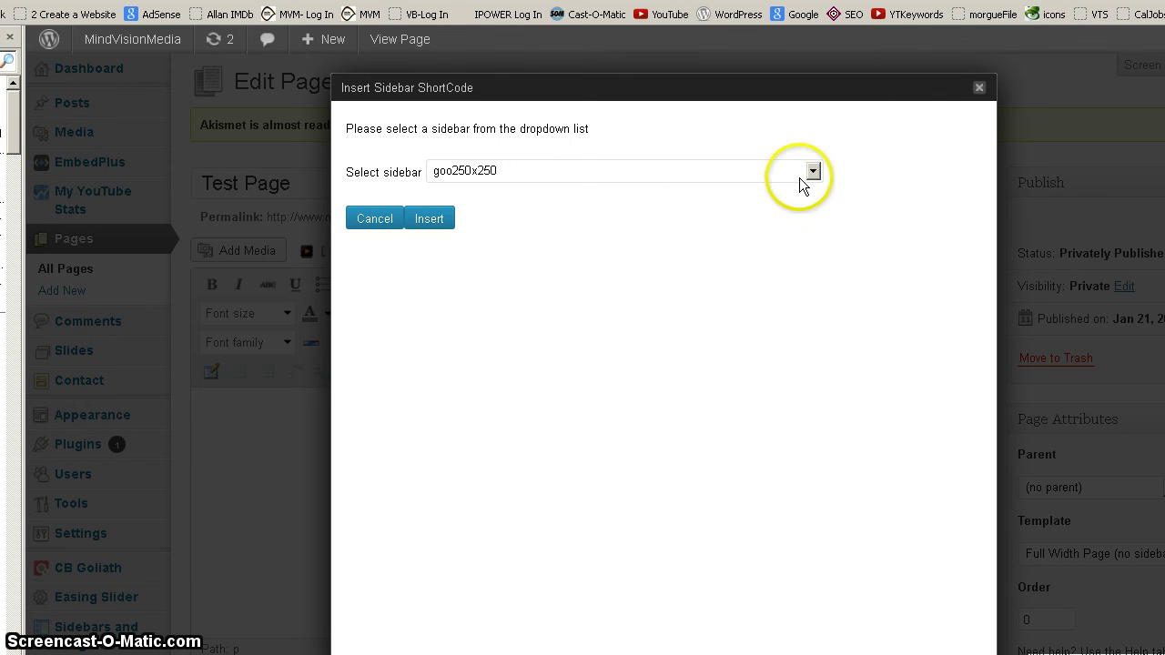
left_click(814, 172)
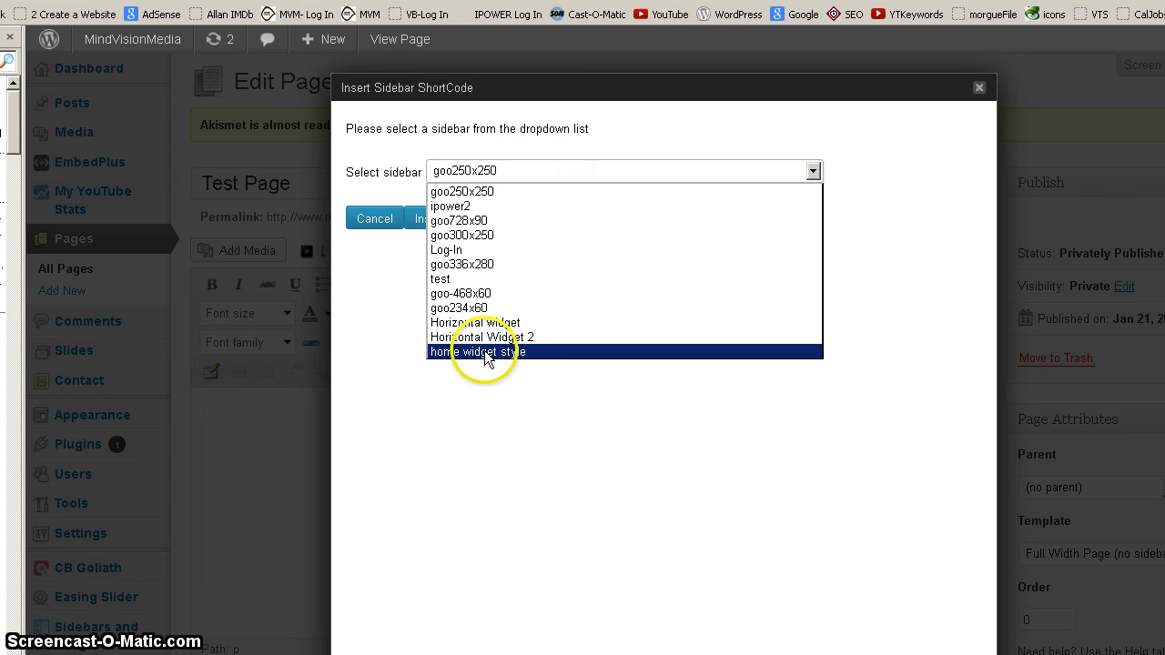
left_click(517, 352)
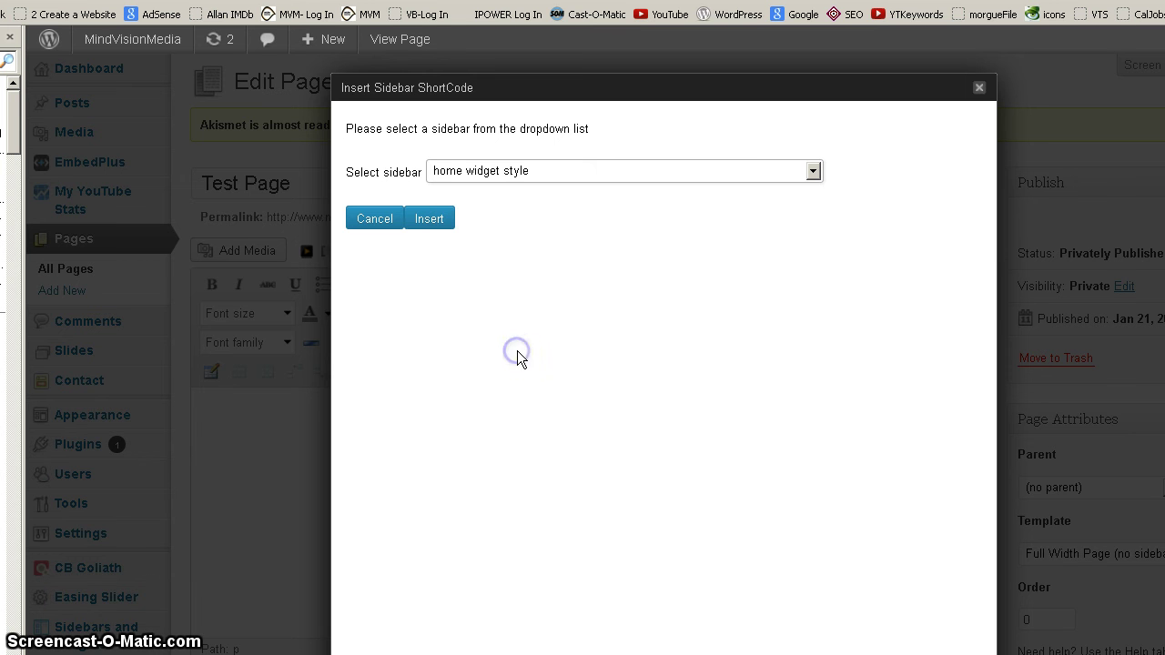
left_click(435, 220)
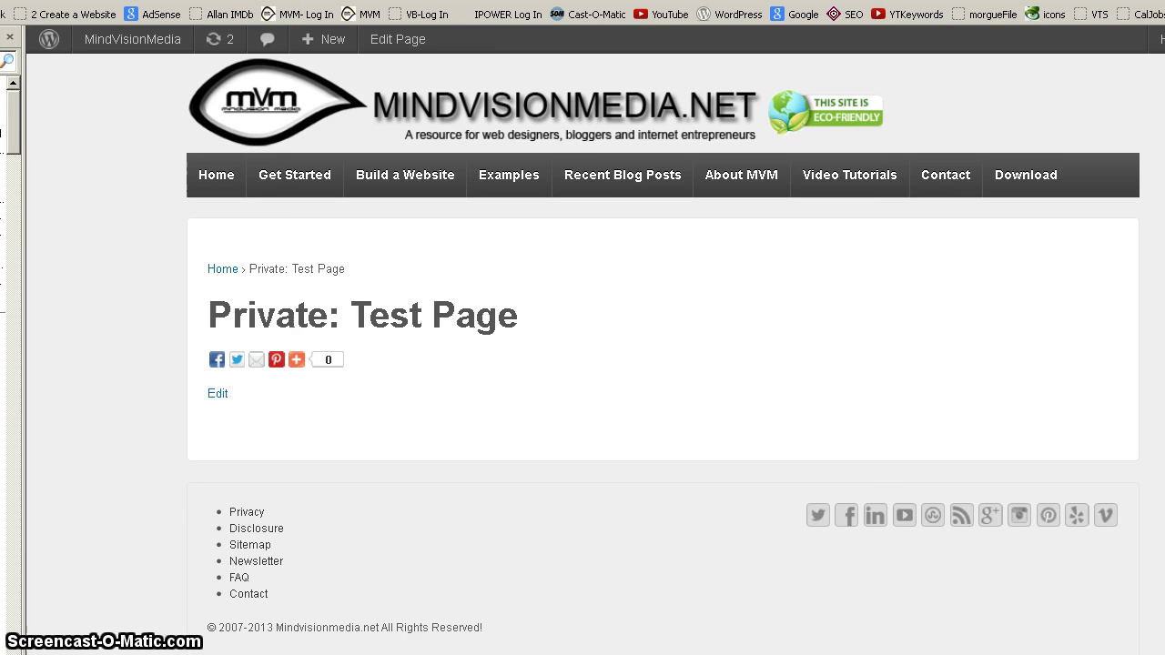
Return to the Test Page editor to check it, then bring up the site's home page
key("alt+Left")
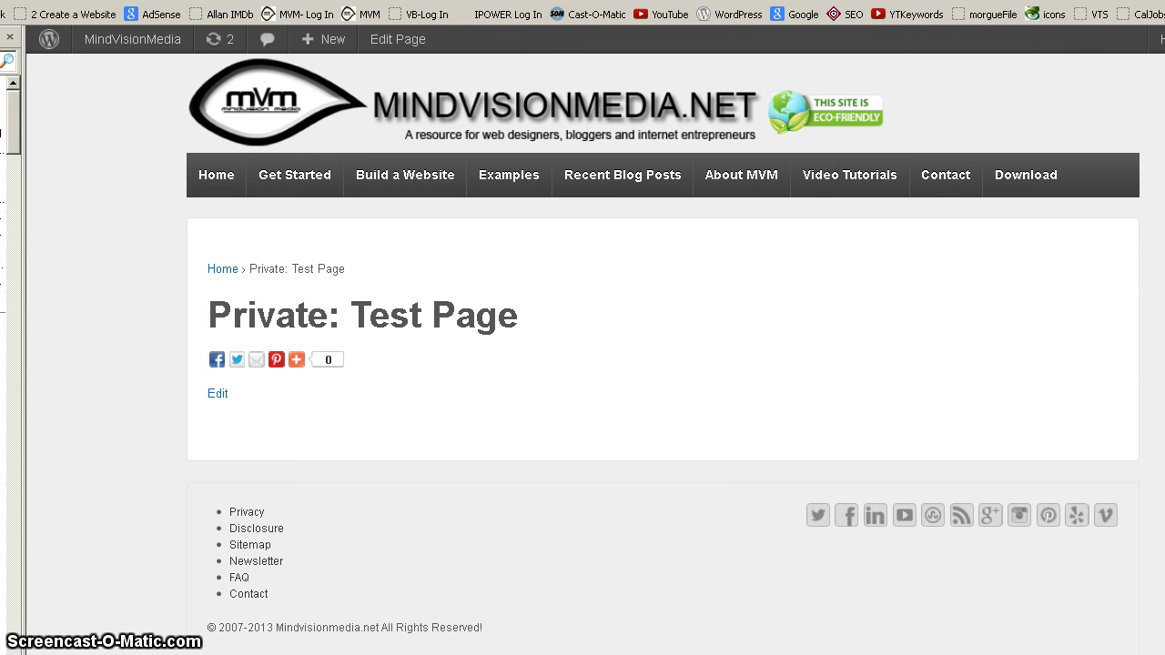
scroll(1104, 342, "down", 3)
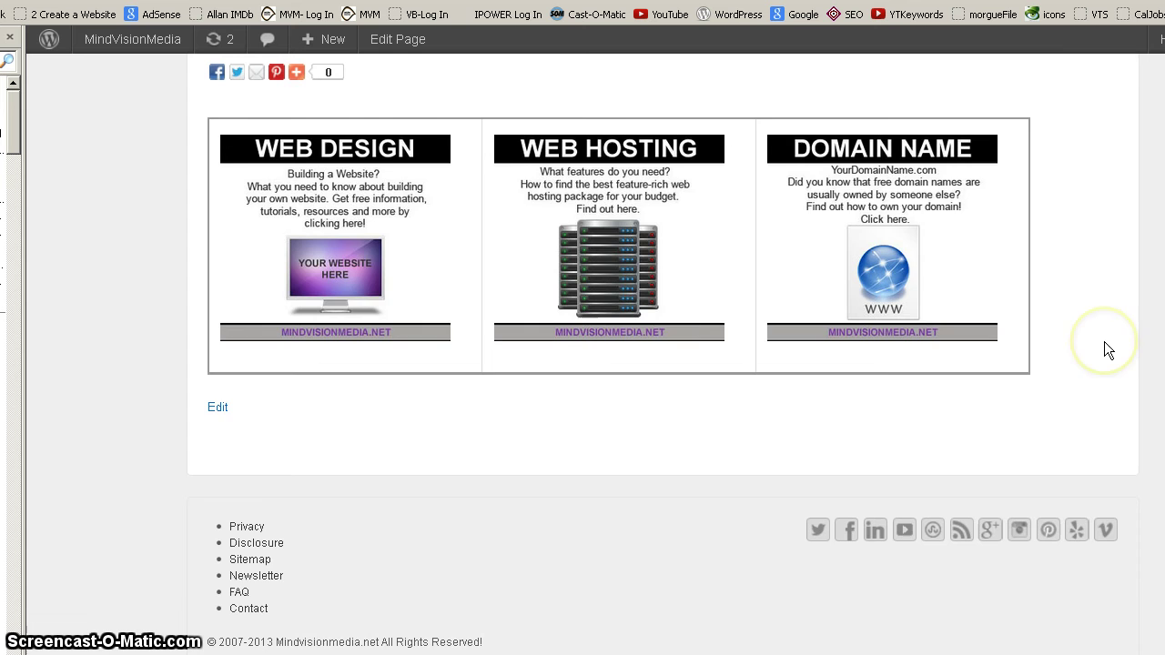
scroll(1104, 341, "up", 1)
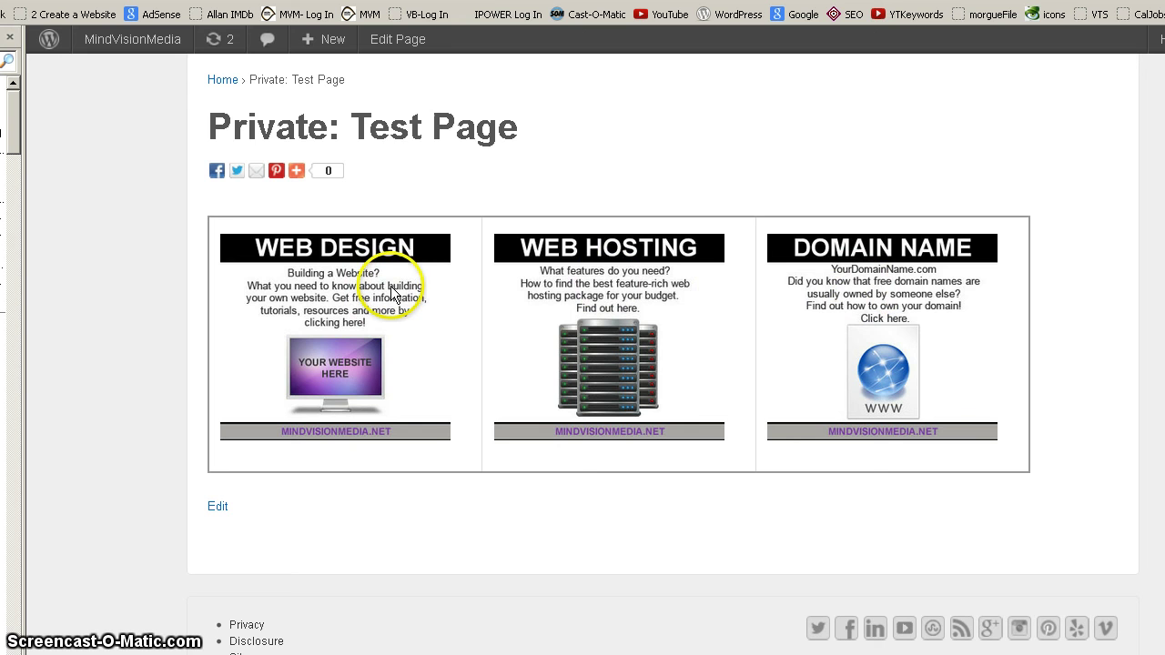
left_click(419, 0)
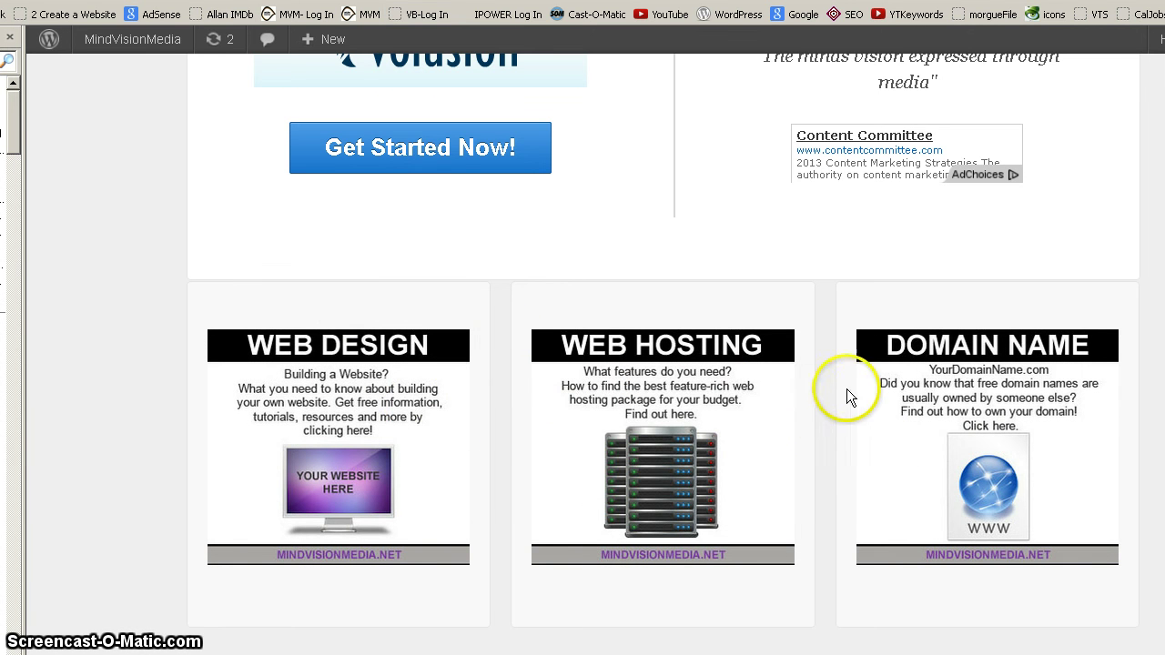
Look over the MindVisionMedia front page, then switch back to the Test Page editor tab
scroll(820, 406, "up", 8)
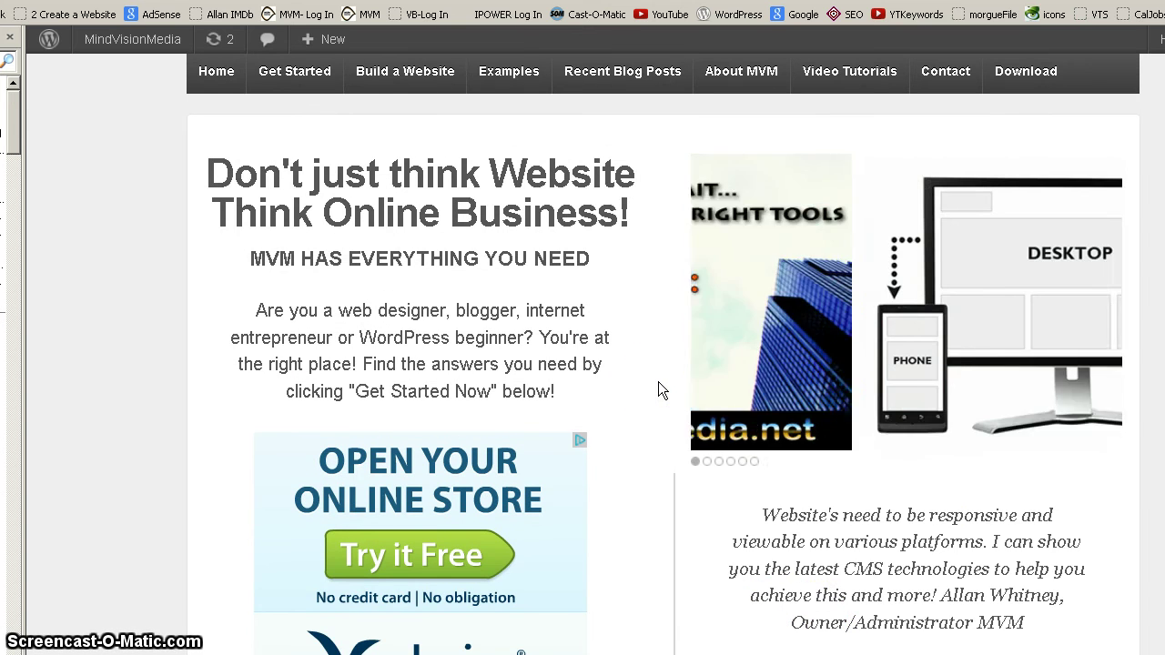
scroll(658, 381, "up", 1)
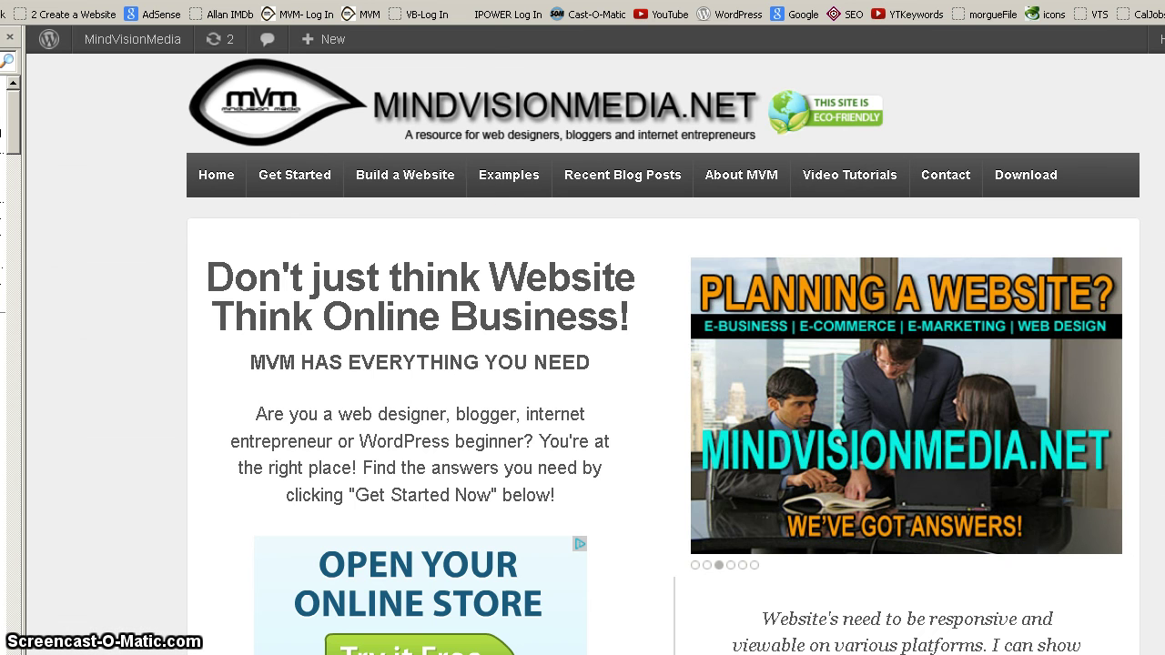
key("ctrl+Tab")
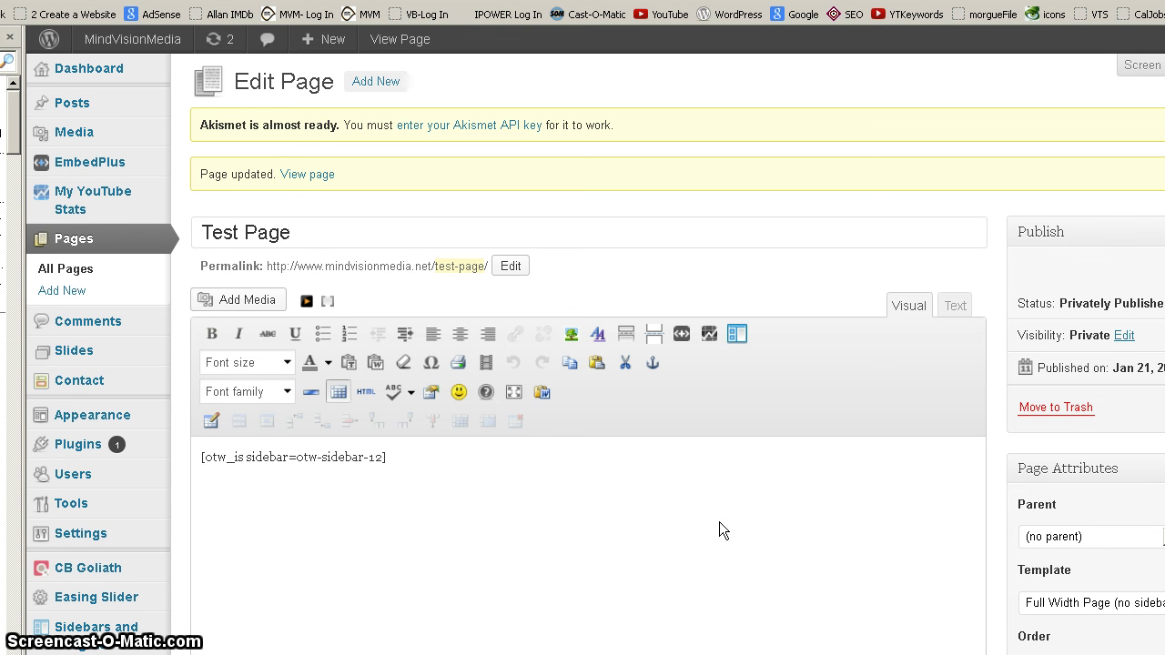
scroll(719, 522, "down", 3)
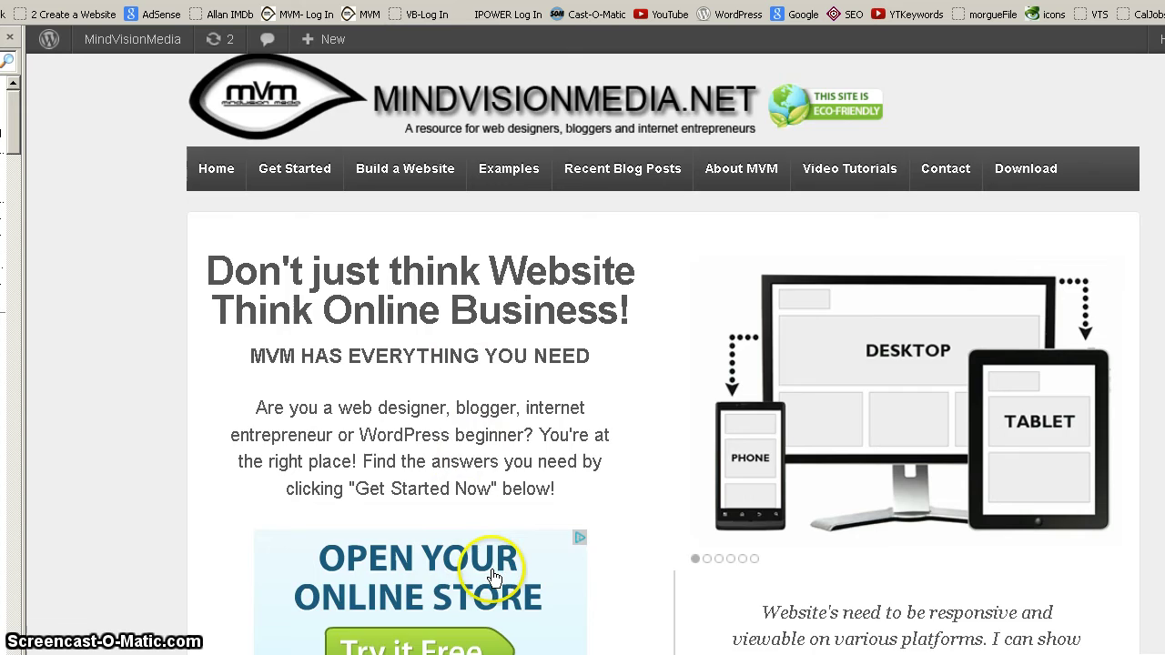
scroll(492, 560, "down", 4)
scroll(492, 561, "down", 4)
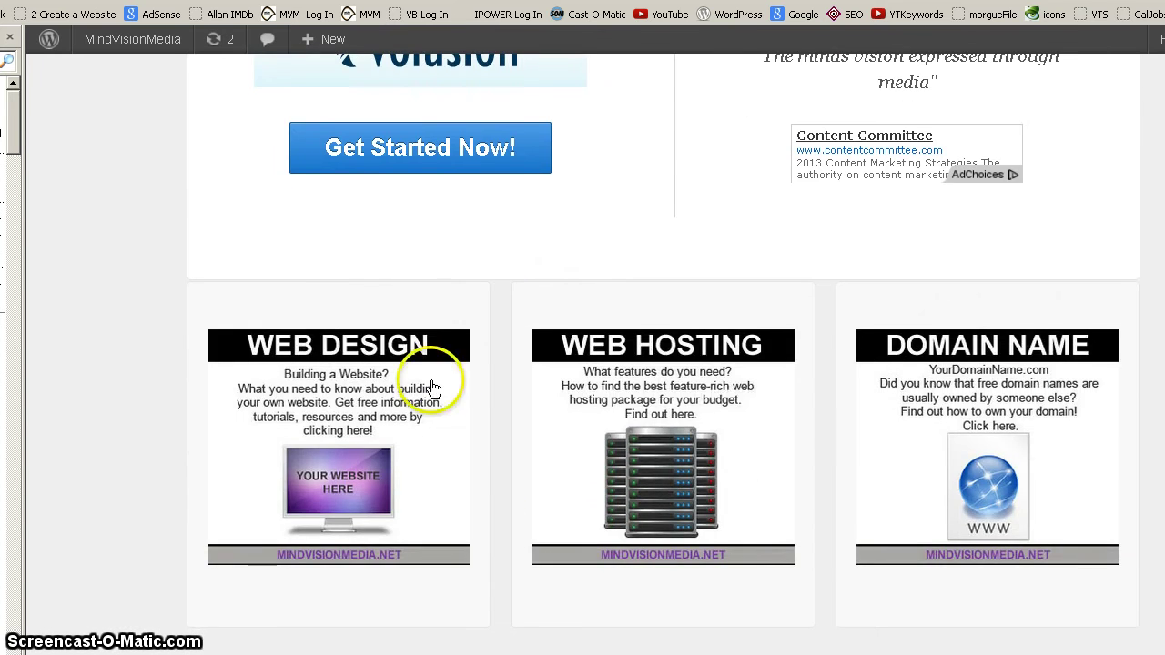
scroll(737, 426, "up", 9)
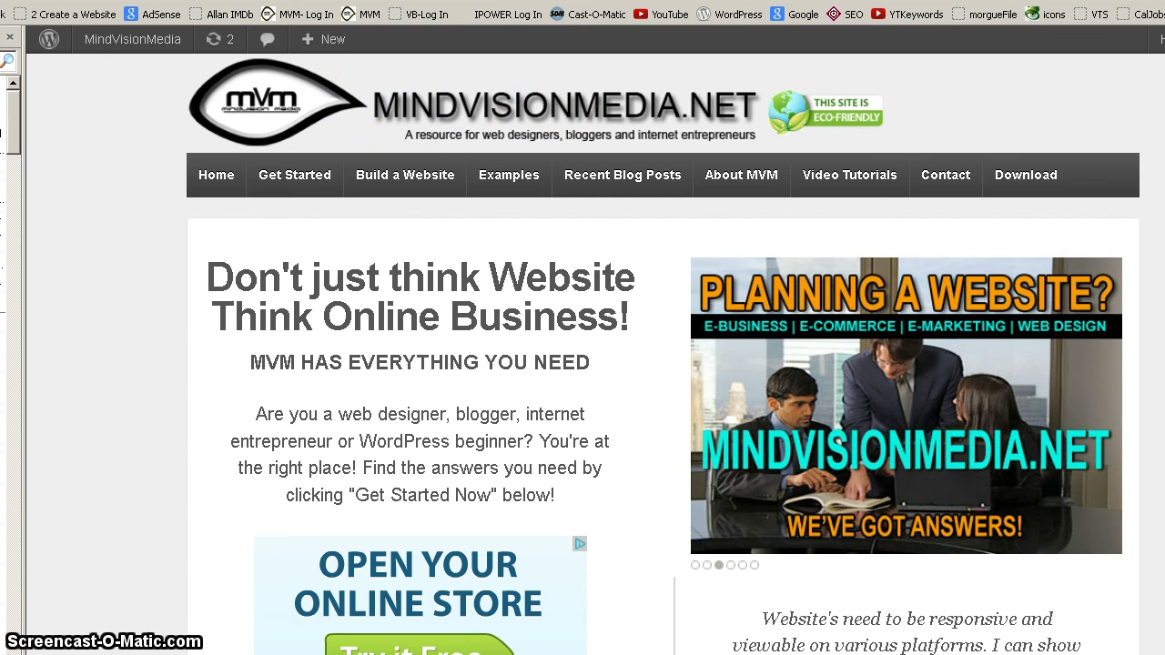
key("ctrl+Tab")
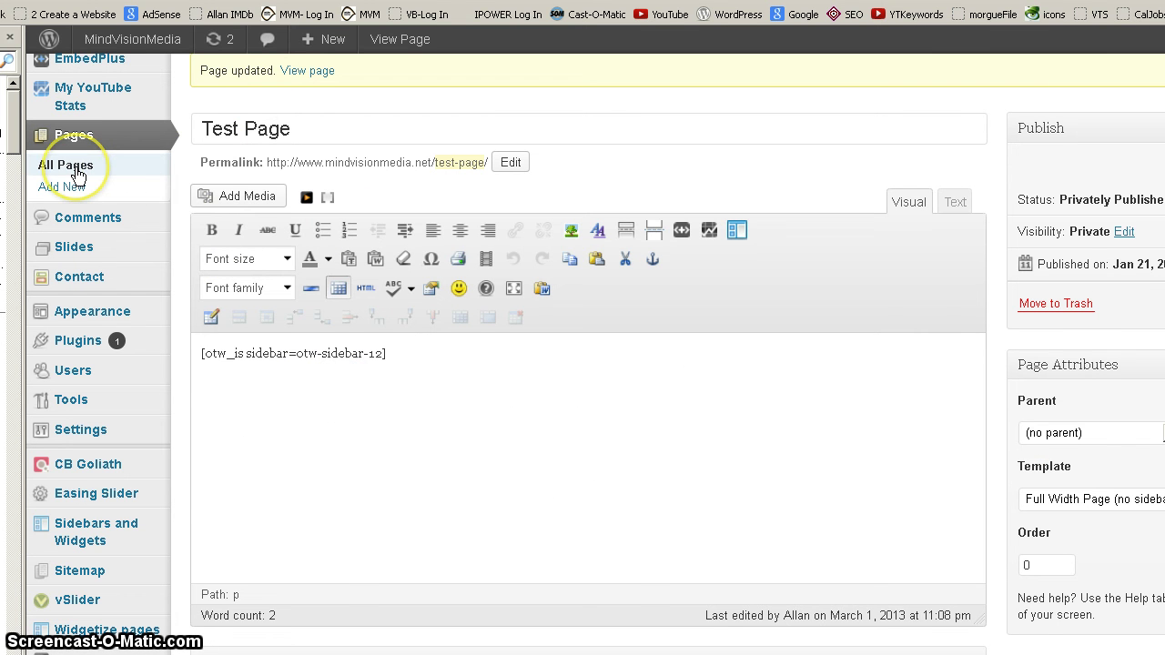
Open the home widget style sidebar's Black Studio TinyMCE widget and delete its three-banner table
mouse_move(91, 311)
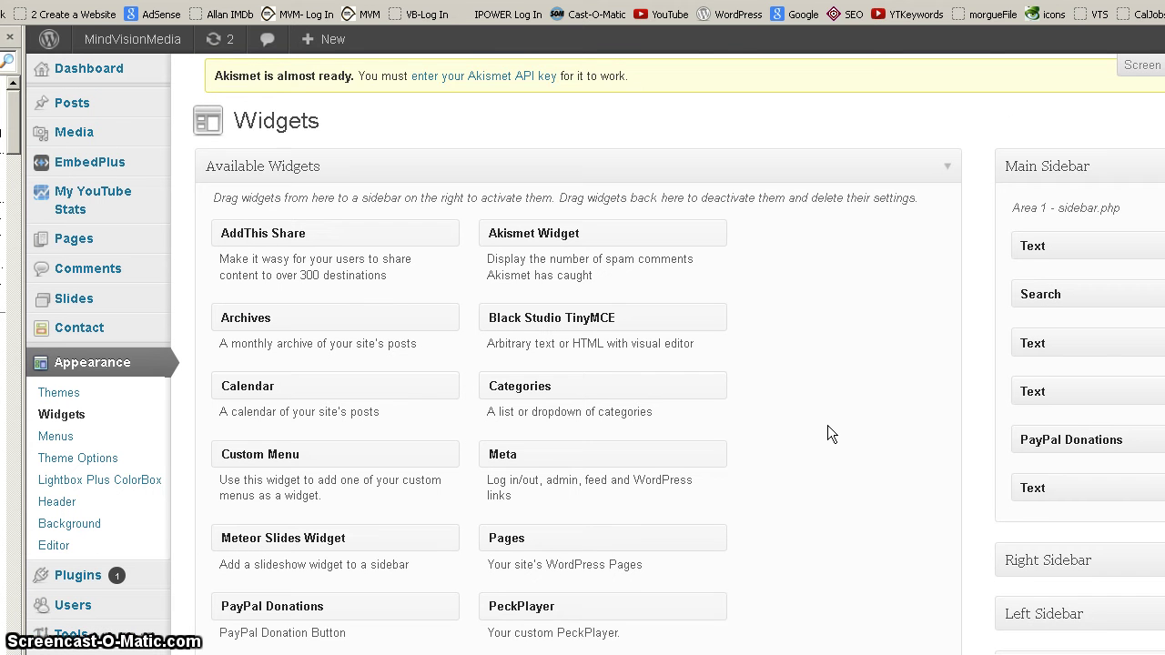
scroll(1105, 569, "down", 12)
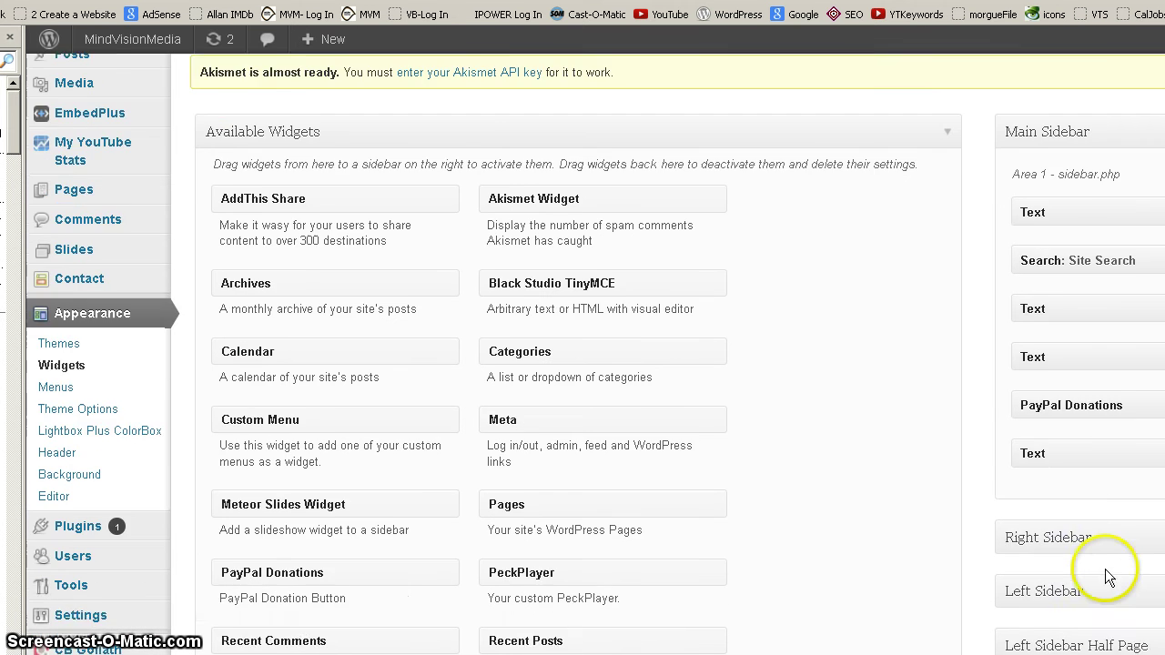
scroll(1109, 575, "down", 3)
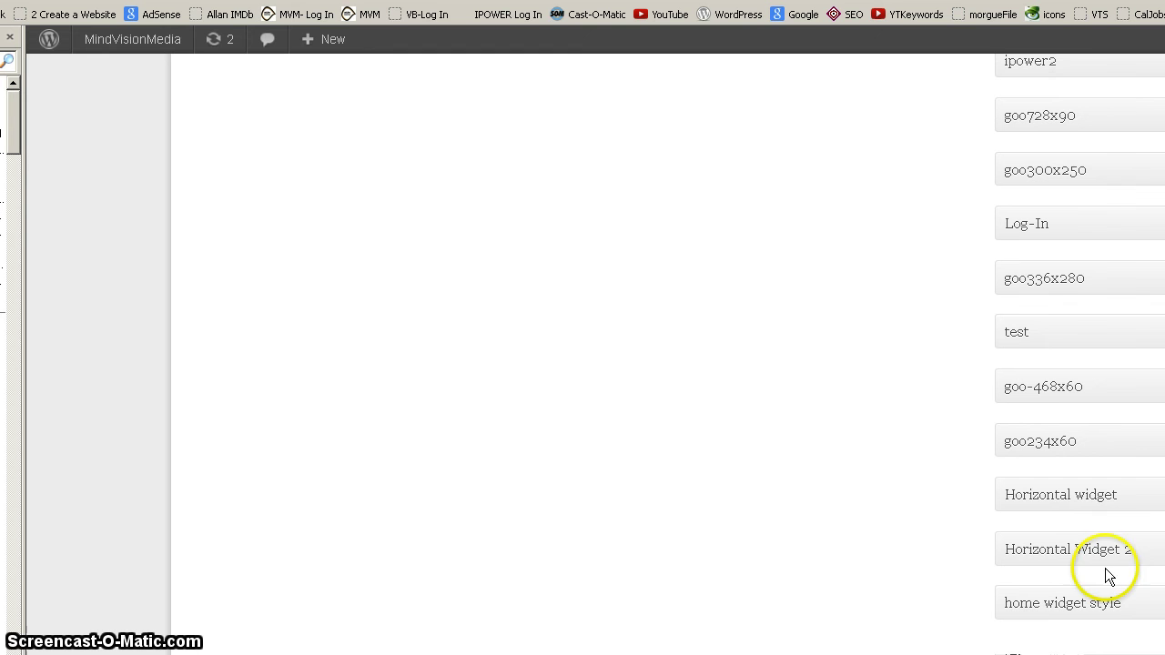
left_click(1076, 608)
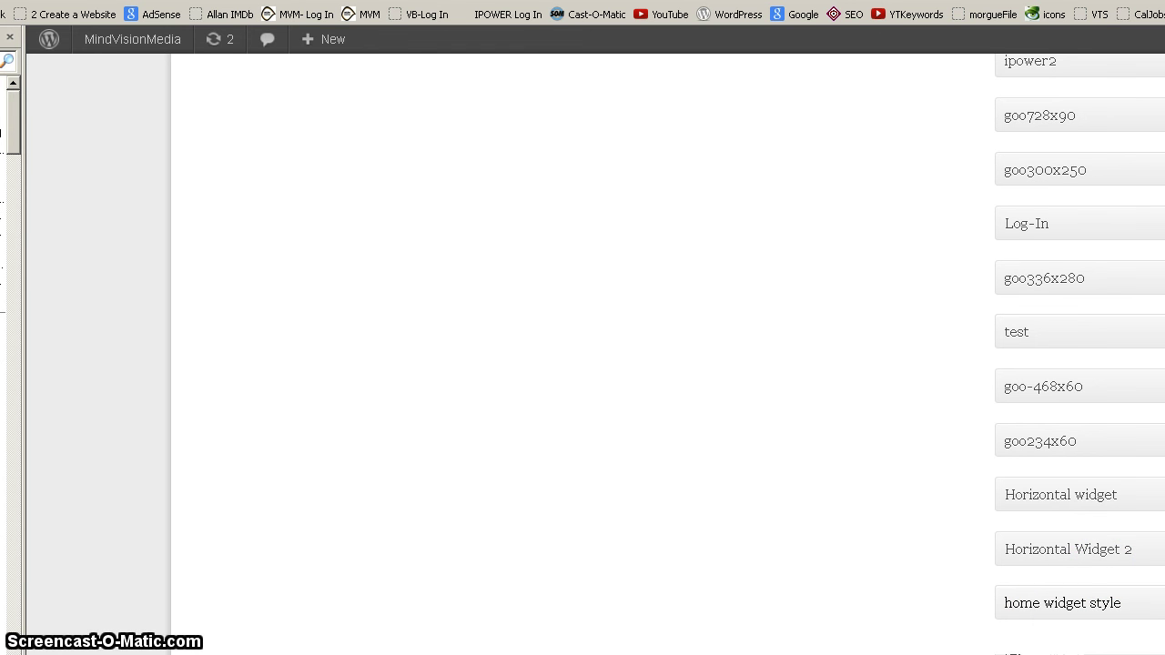
scroll(1080, 355, "down", 3)
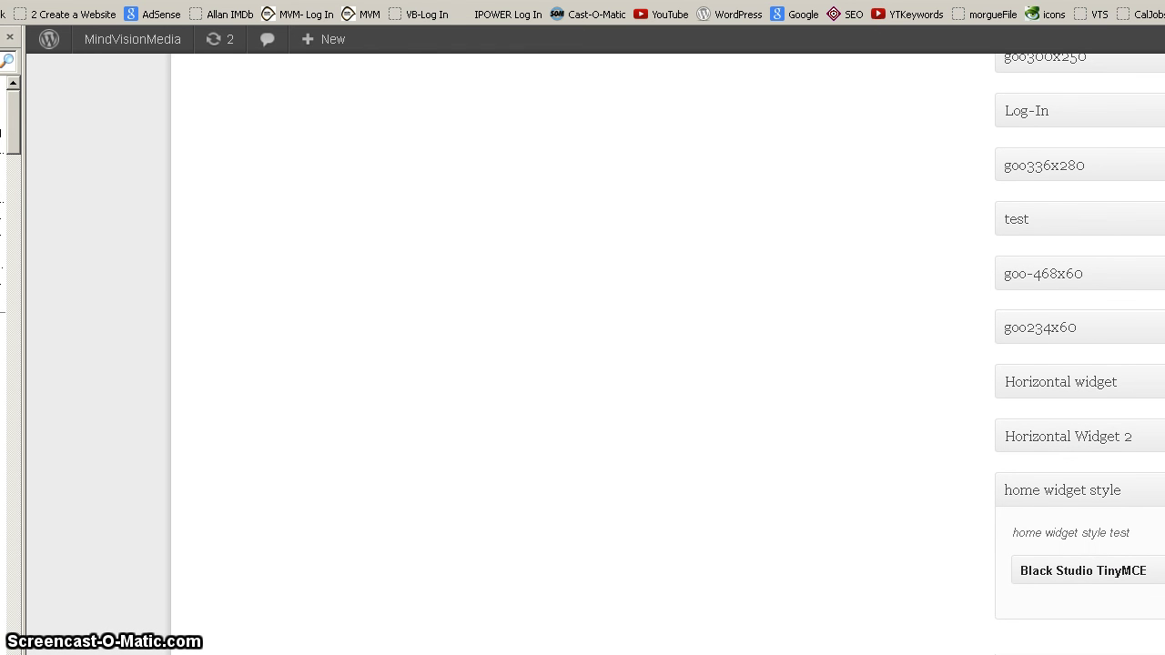
left_click(1084, 571)
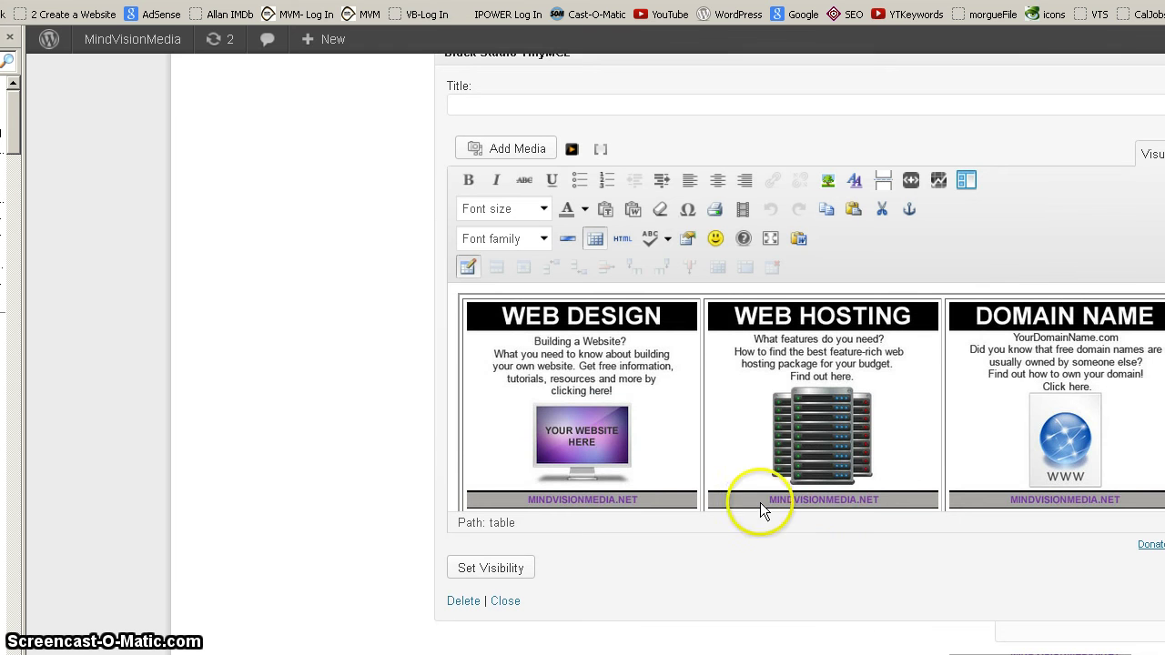
left_click(689, 508)
left_click(689, 508)
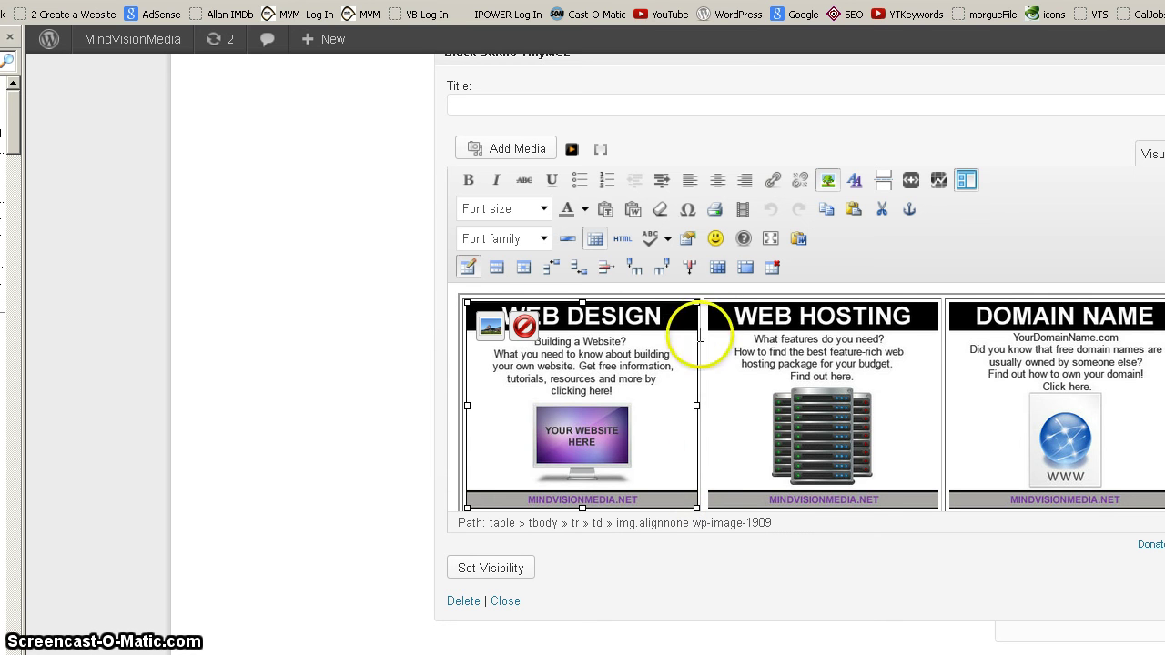
left_click(705, 302)
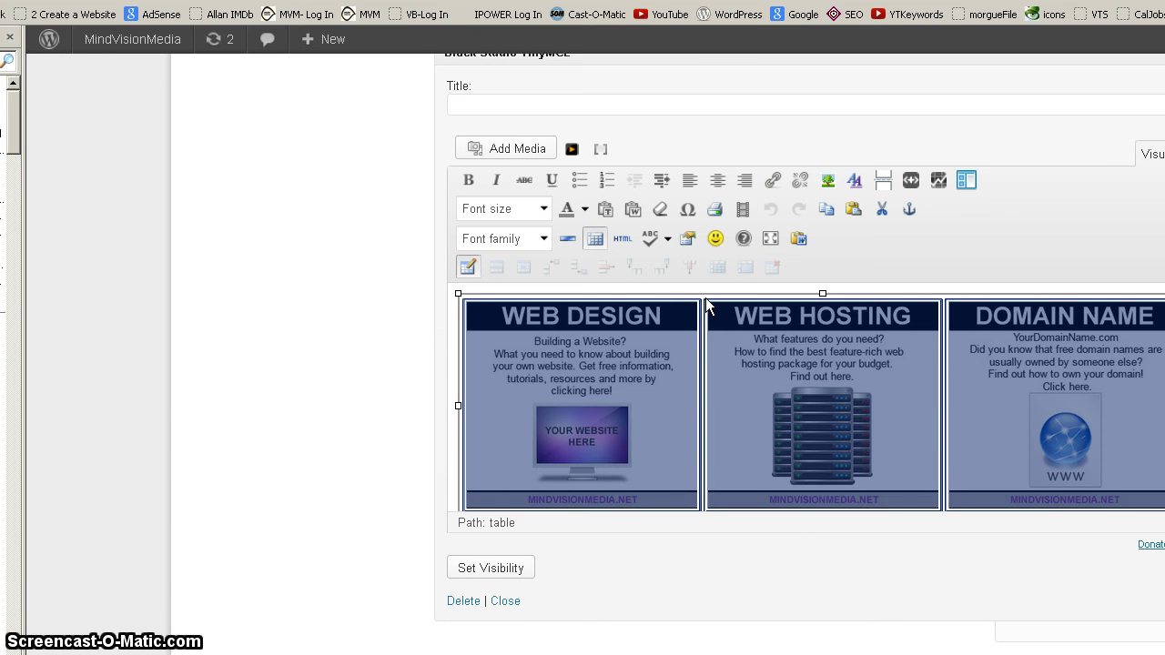
key("Delete")
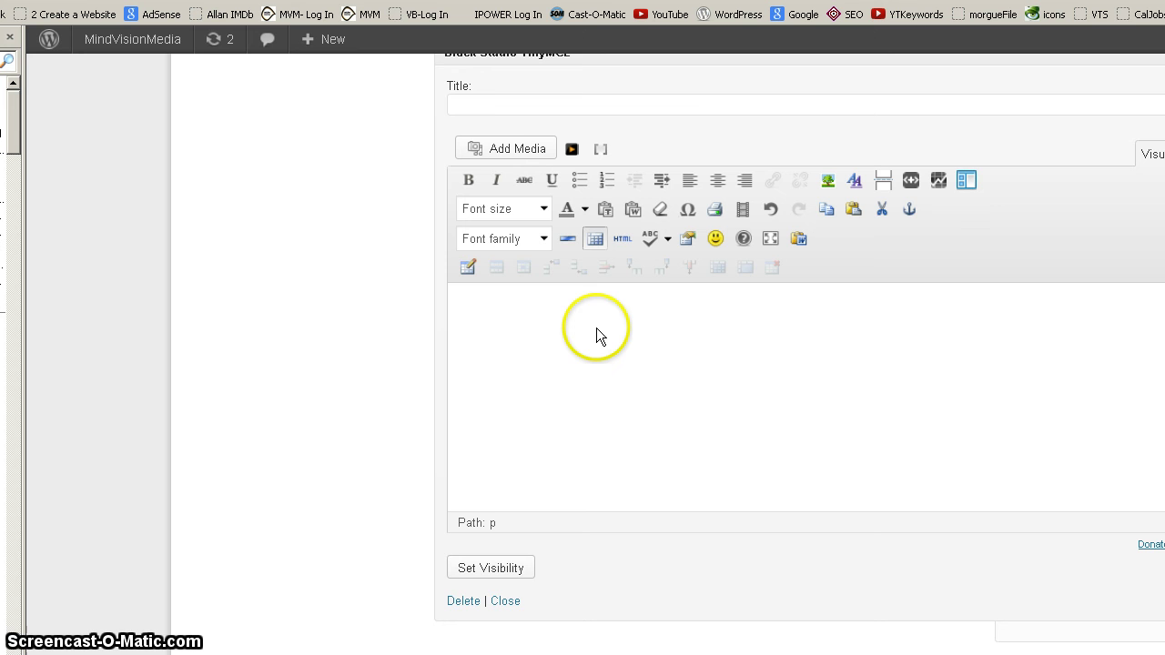
Insert the MindVisionMedia logo from the Media Library into the empty widget body
left_click(504, 148)
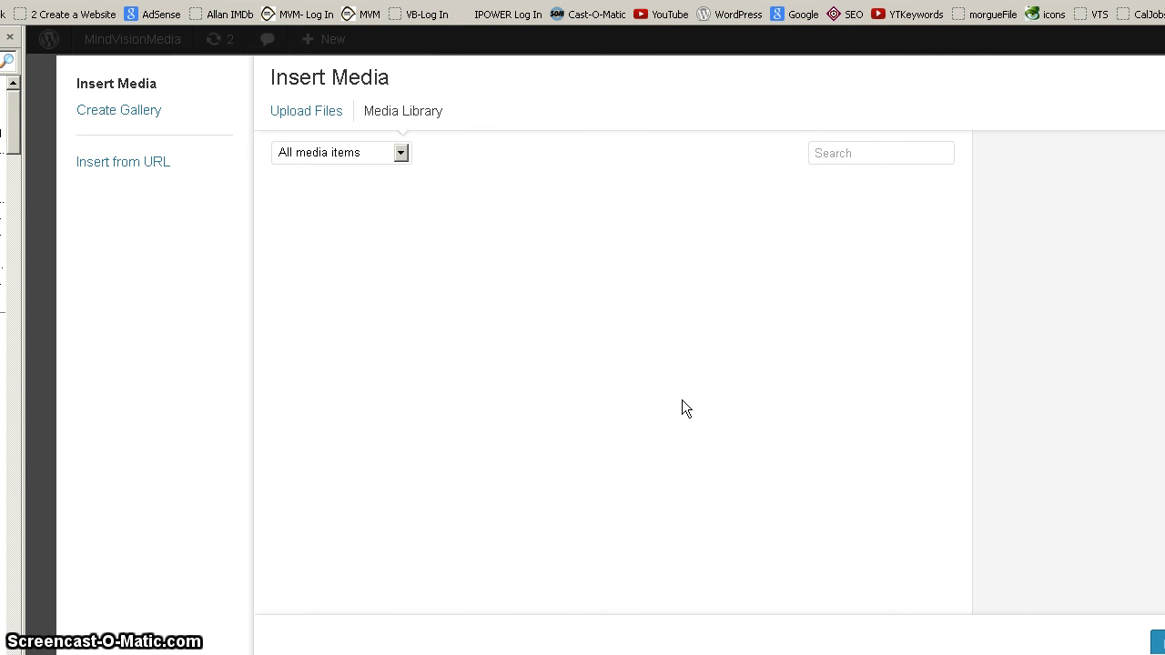
scroll(751, 407, "down", 1)
scroll(751, 407, "down", 4)
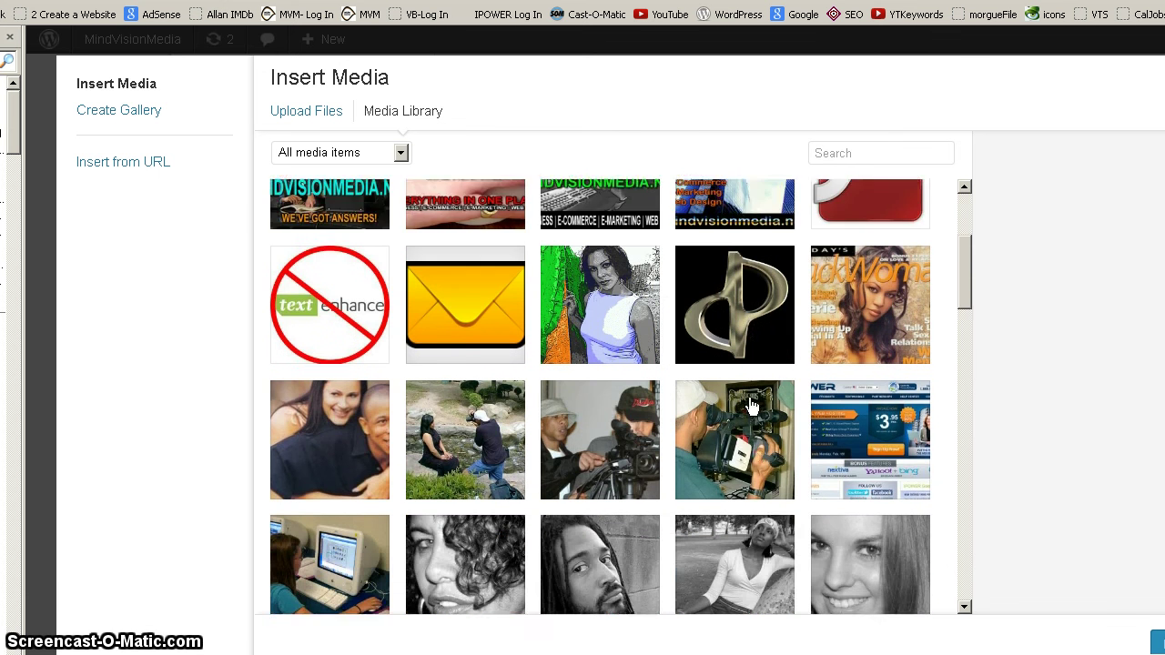
scroll(751, 407, "down", 5)
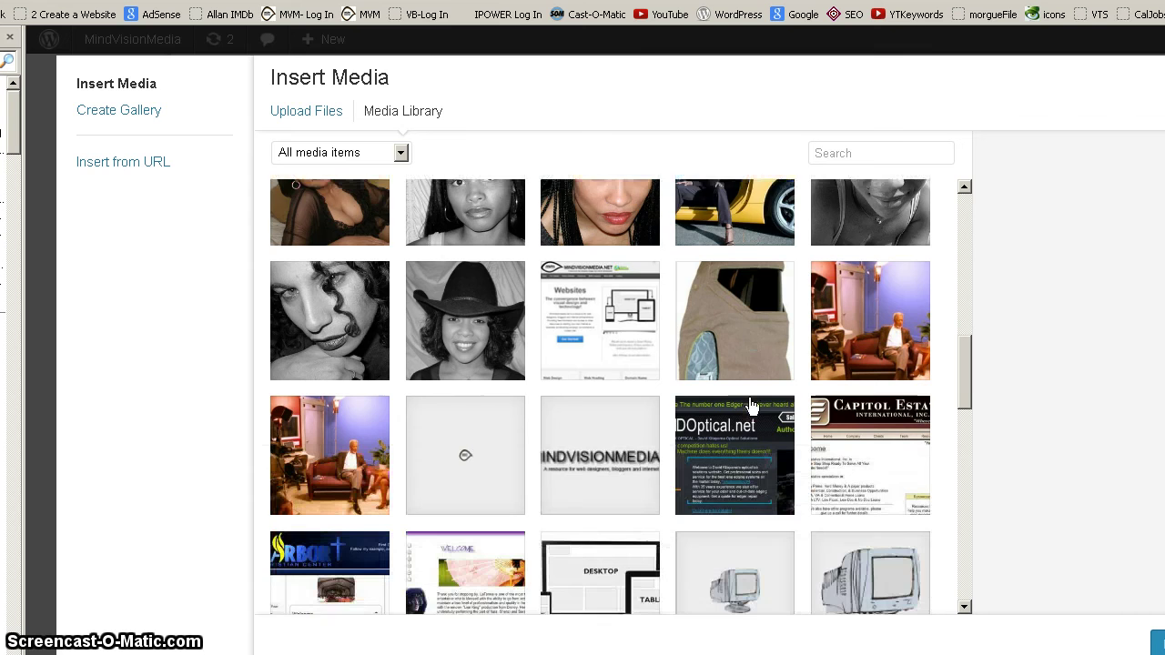
scroll(751, 406, "down", 5)
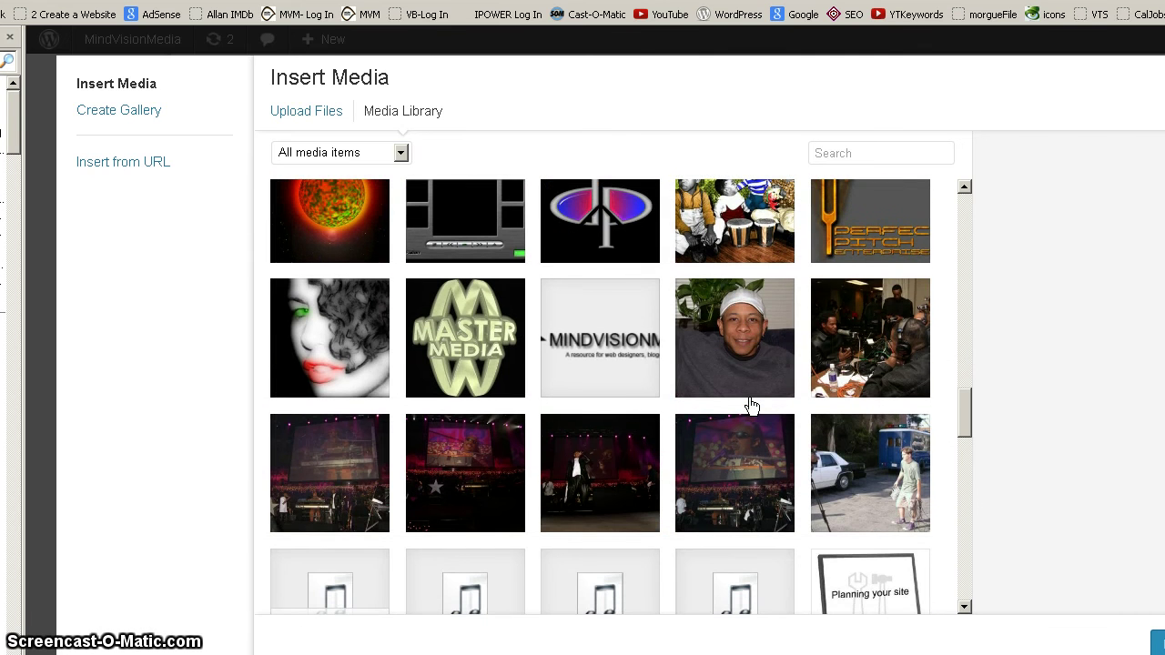
left_click(587, 341)
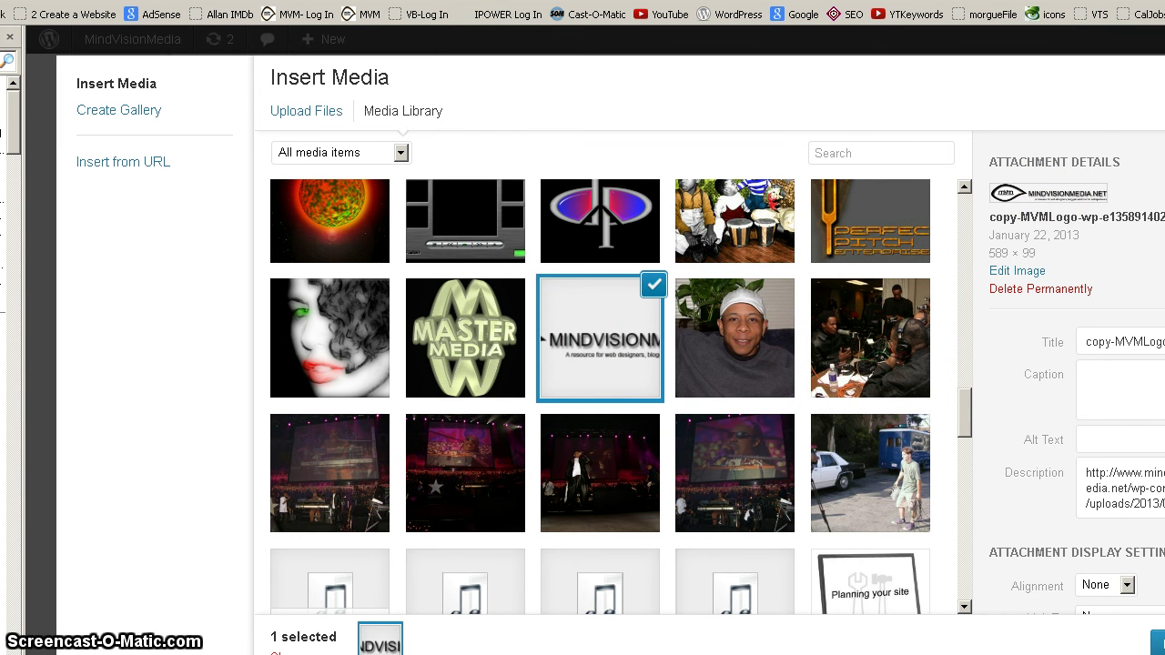
key("Escape")
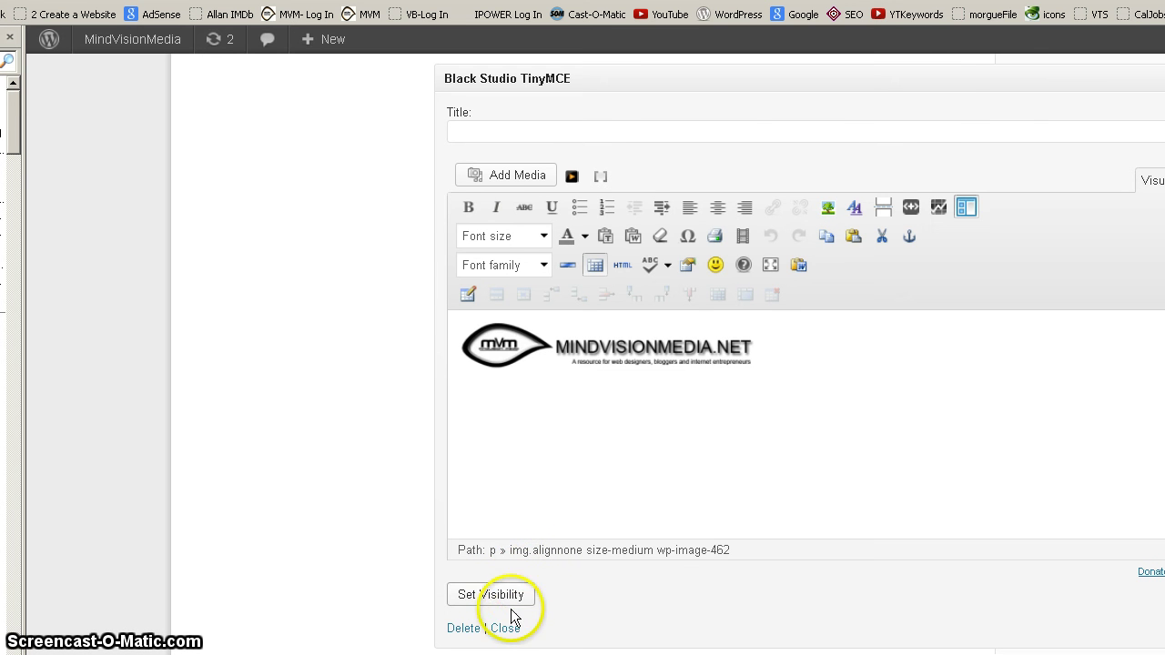
Close the widget editor and go to Pages > All Pages
left_click(505, 627)
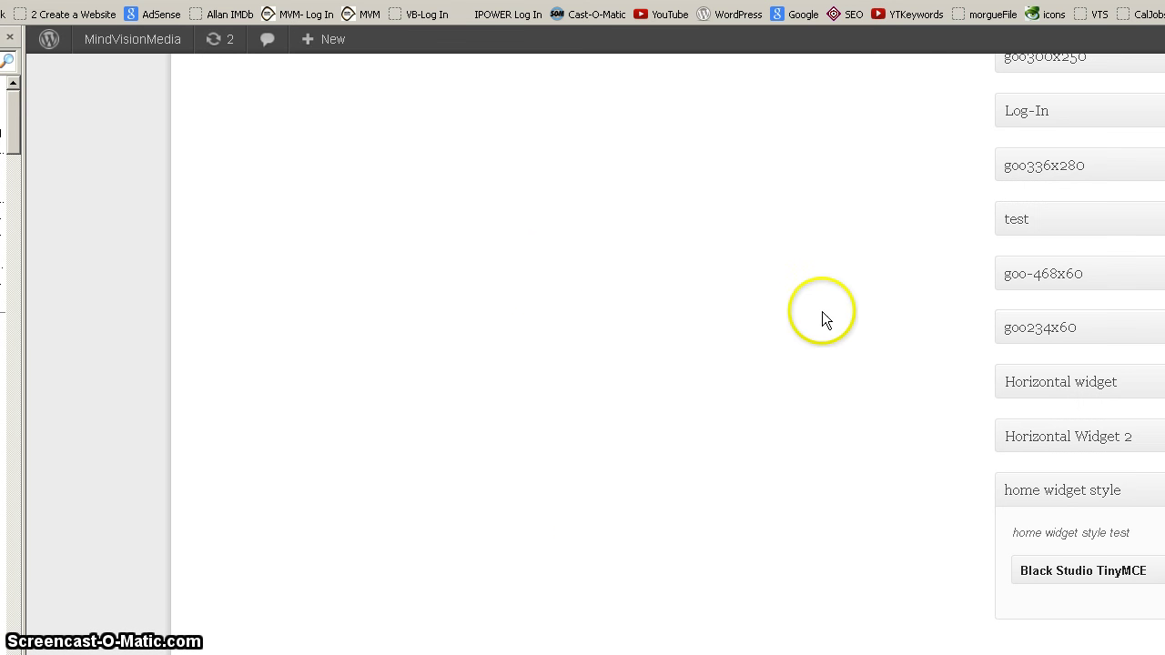
scroll(688, 286, "up", 10)
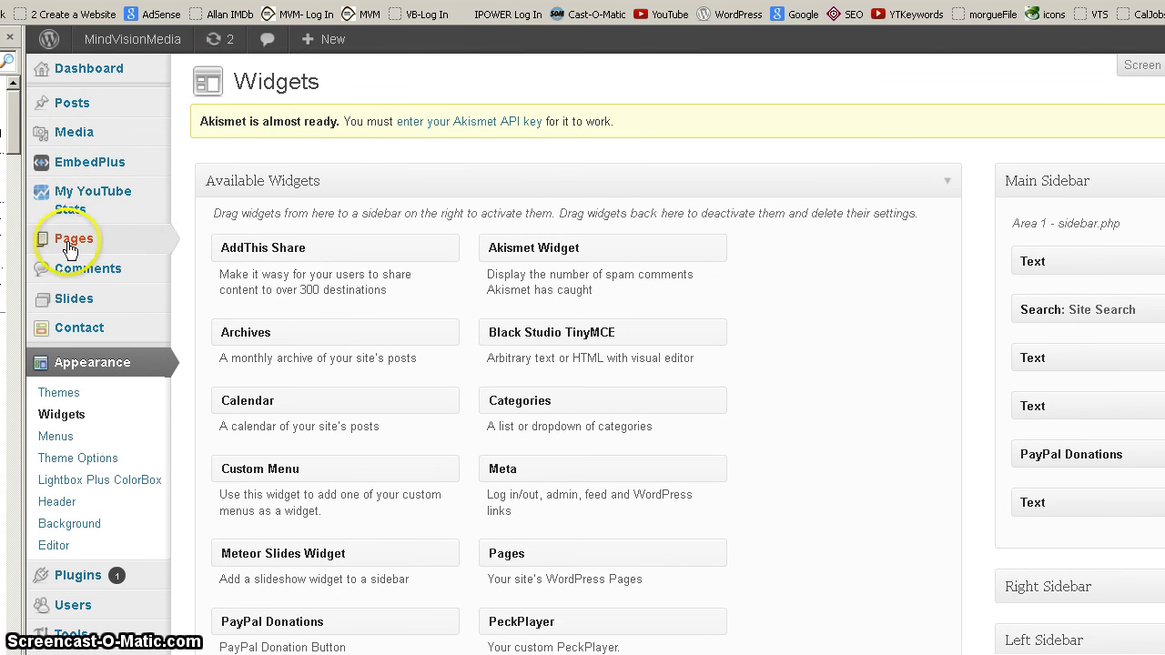
mouse_move(70, 244)
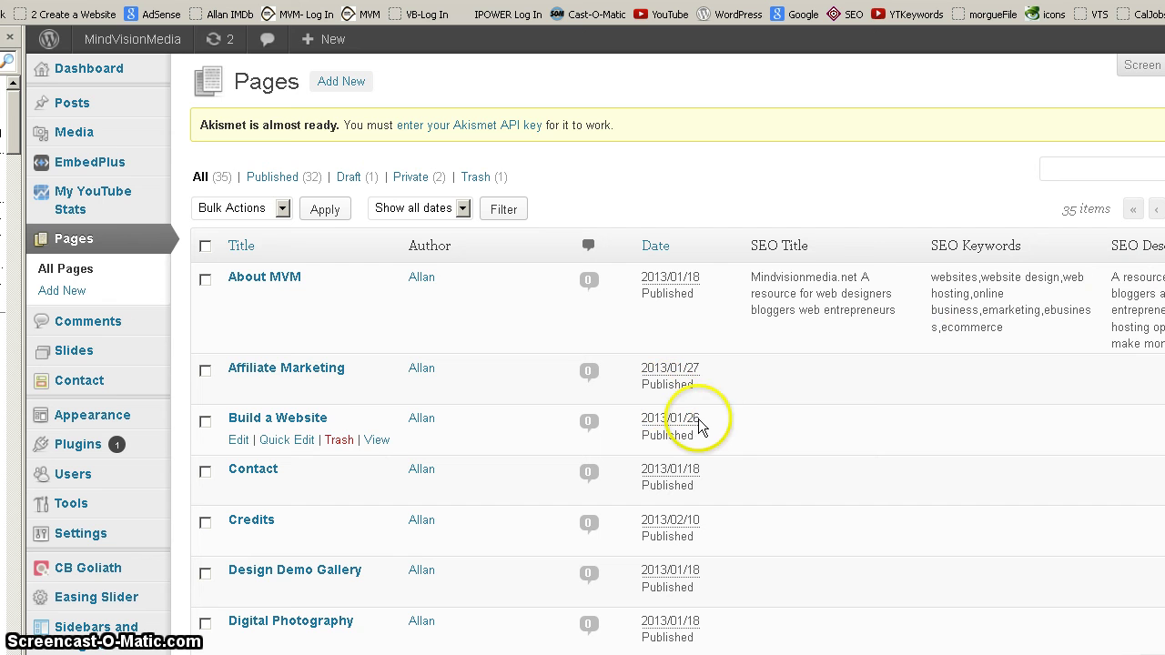
scroll(754, 425, "down", 12)
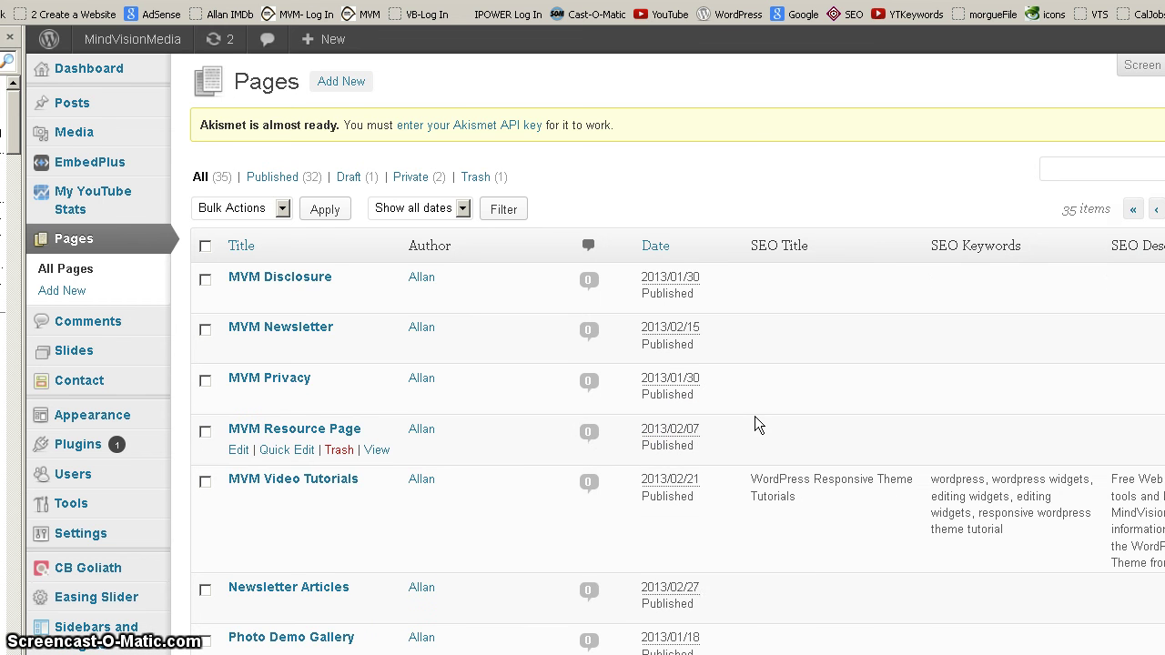
Open the Test Page and delete the [otw_is sidebar=otw-sidebar-12] shortcode from its body
left_click(285, 312)
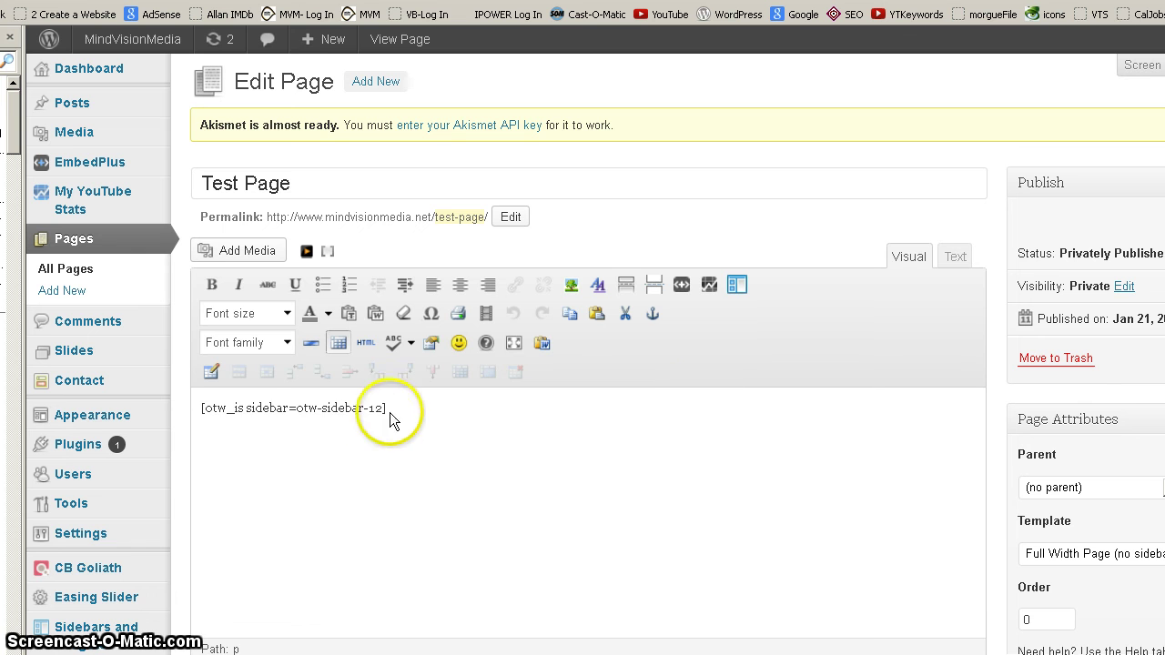
left_click_drag(386, 409, 205, 408)
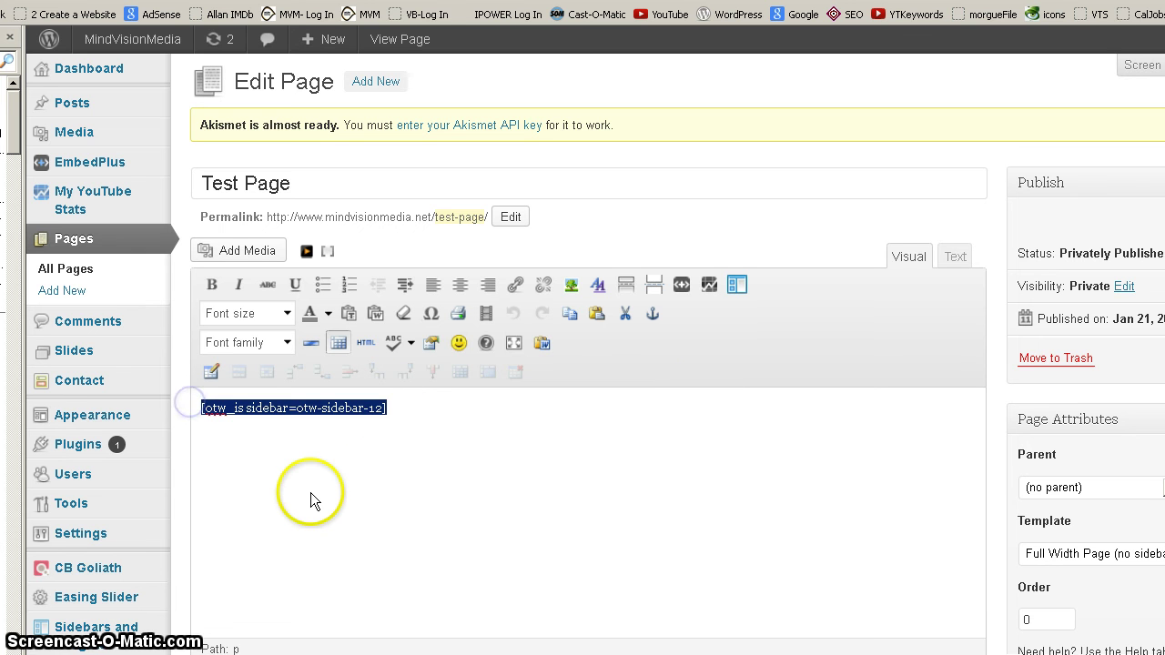
key("Delete")
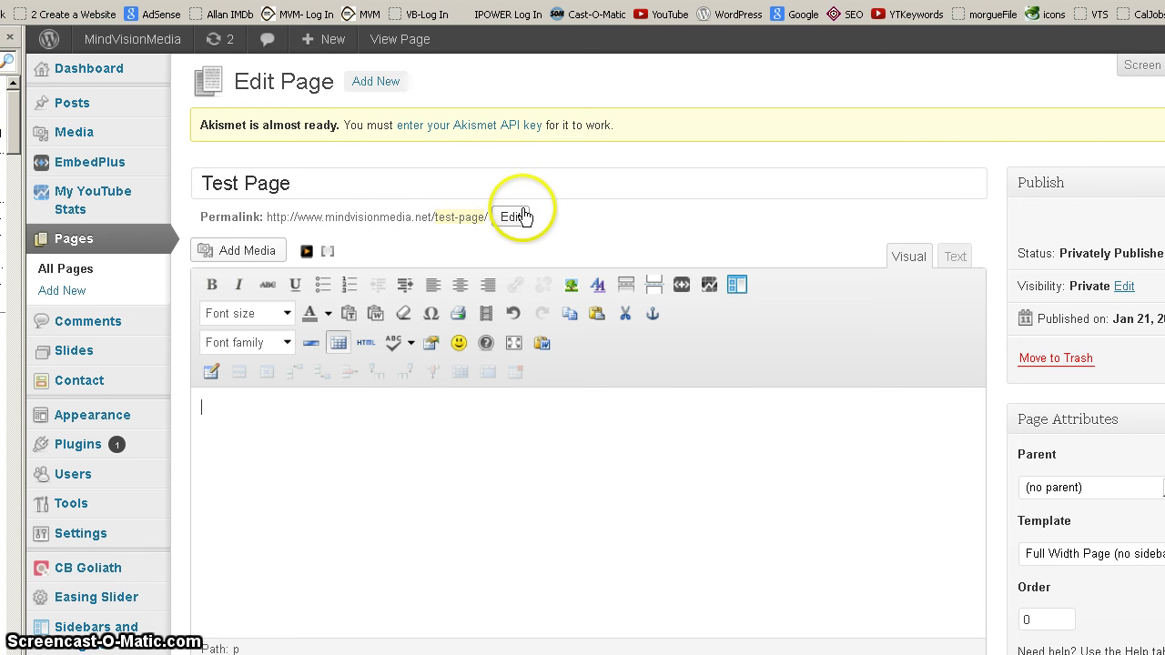
left_click(738, 287)
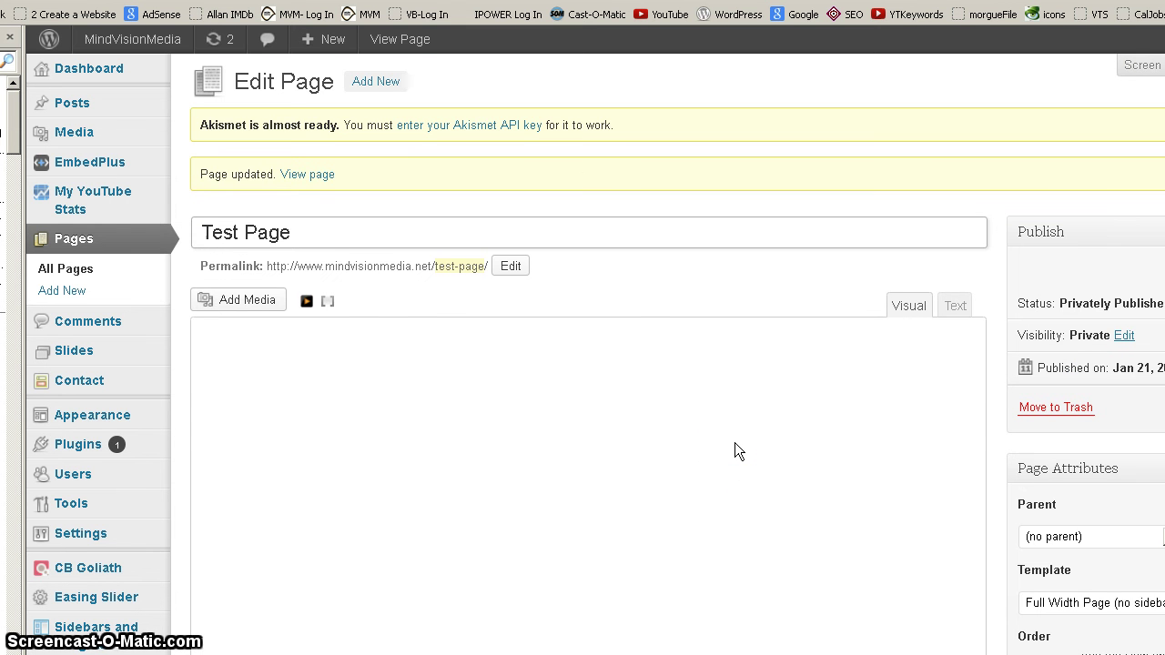
Save the emptied Test Page, then re-insert the home widget style shortcode and save again
left_click(566, 364)
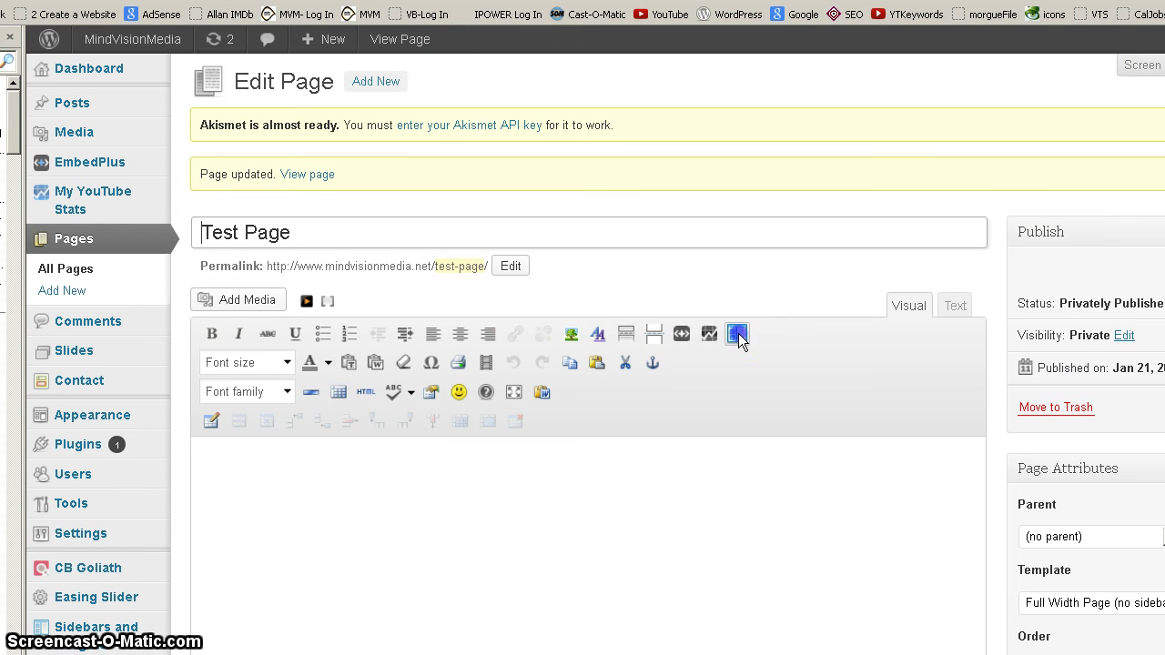
left_click(739, 333)
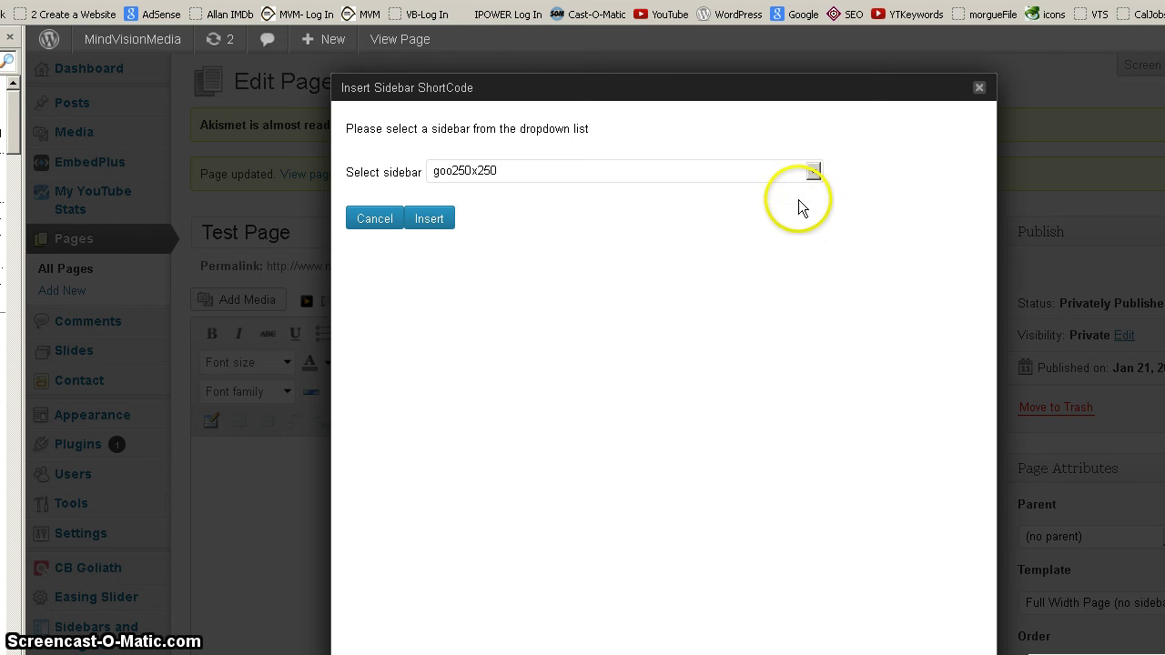
left_click(812, 173)
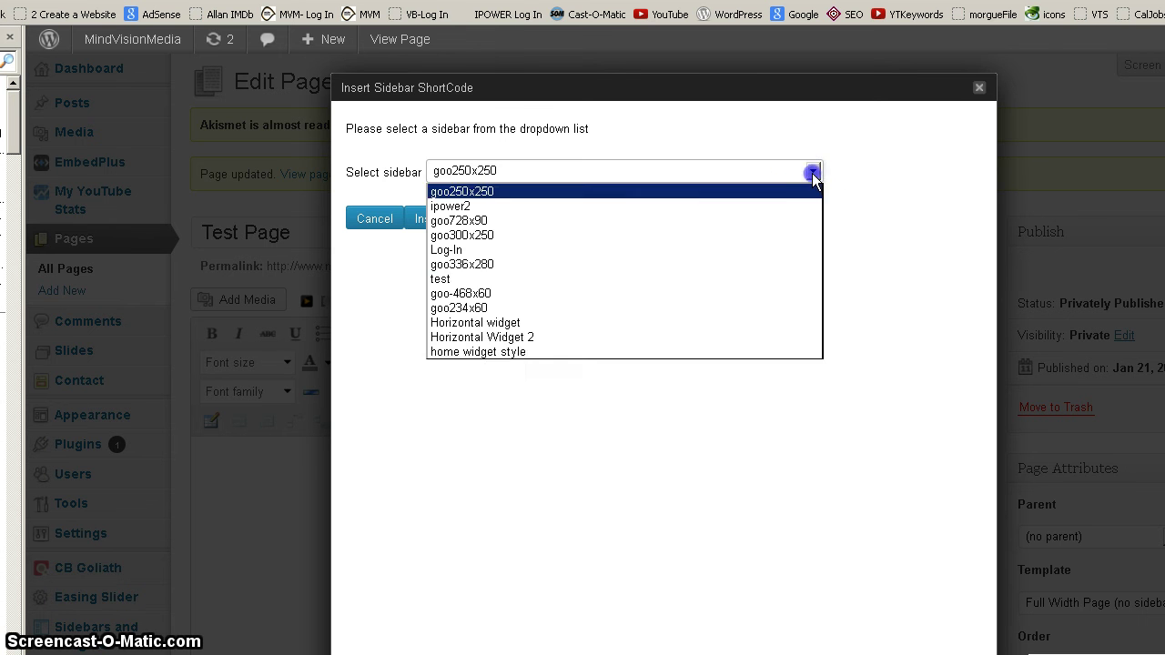
left_click(632, 352)
left_click(435, 221)
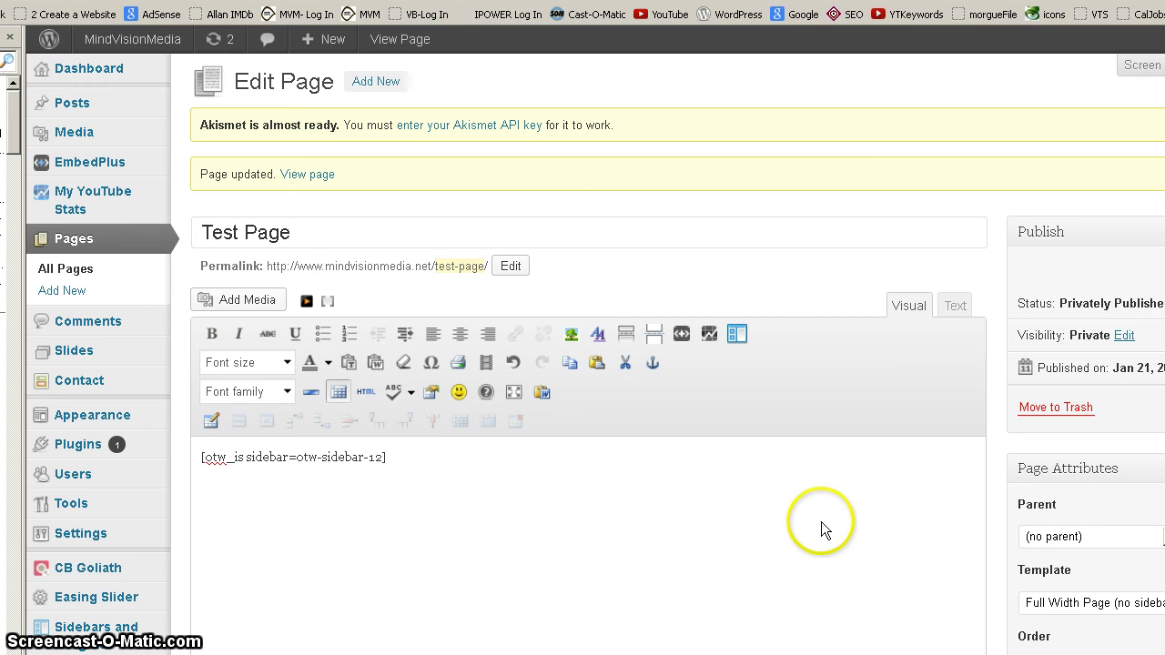
key("F5")
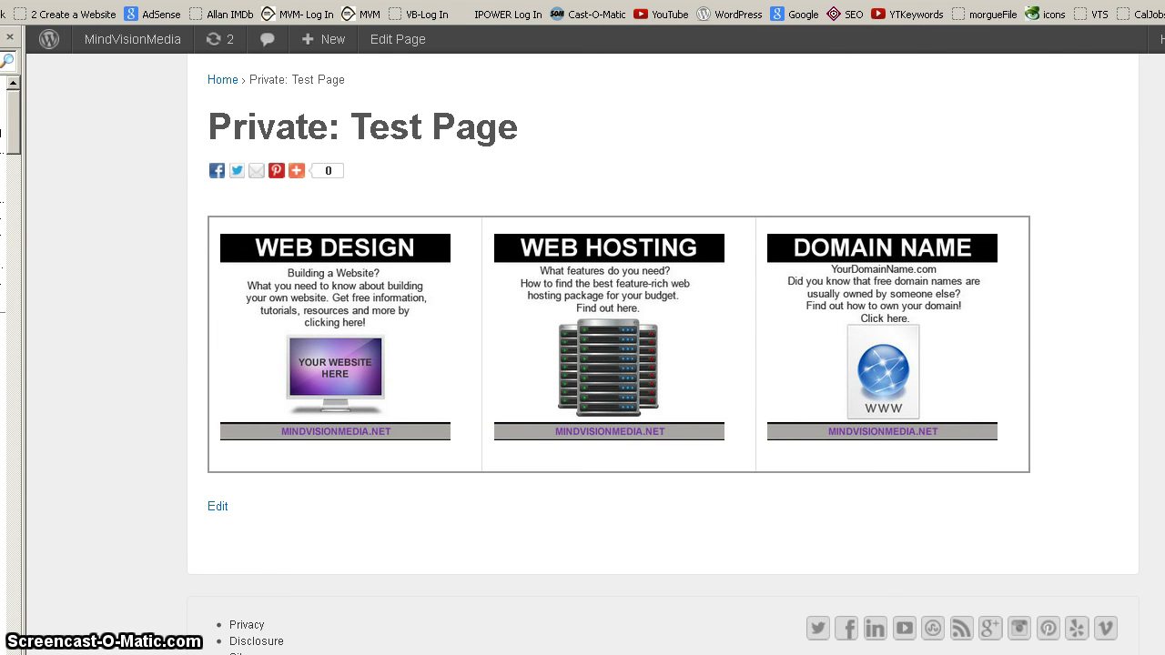
Reload the live Test Page so it shows the MindVisionMedia logo instead of the table
key("F5")
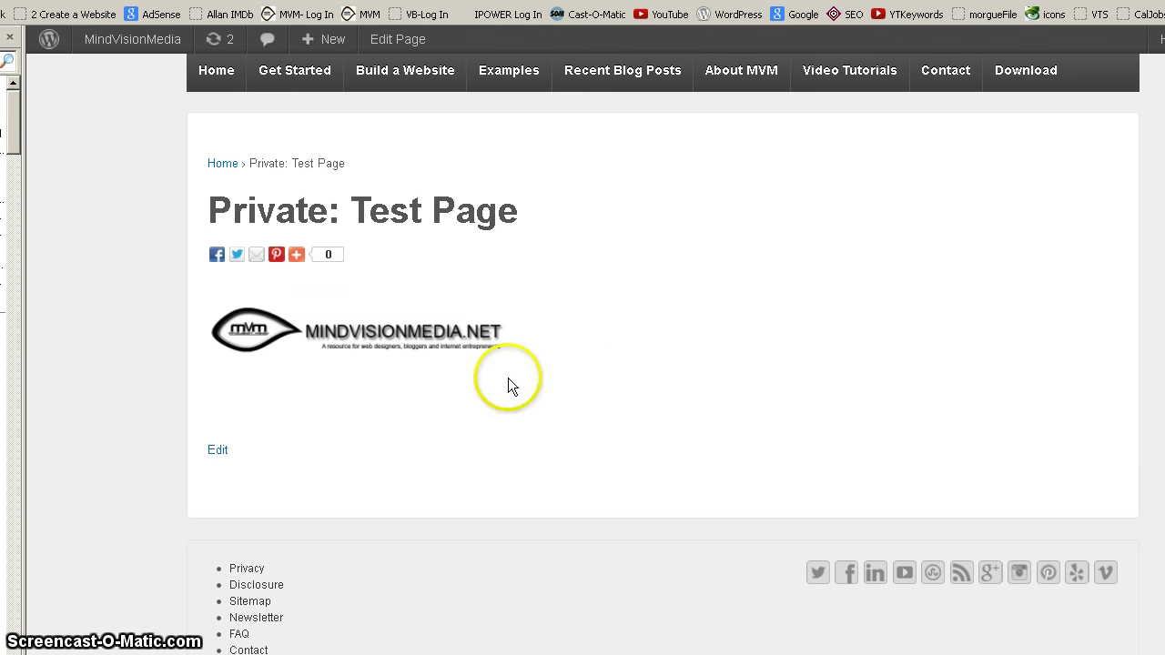